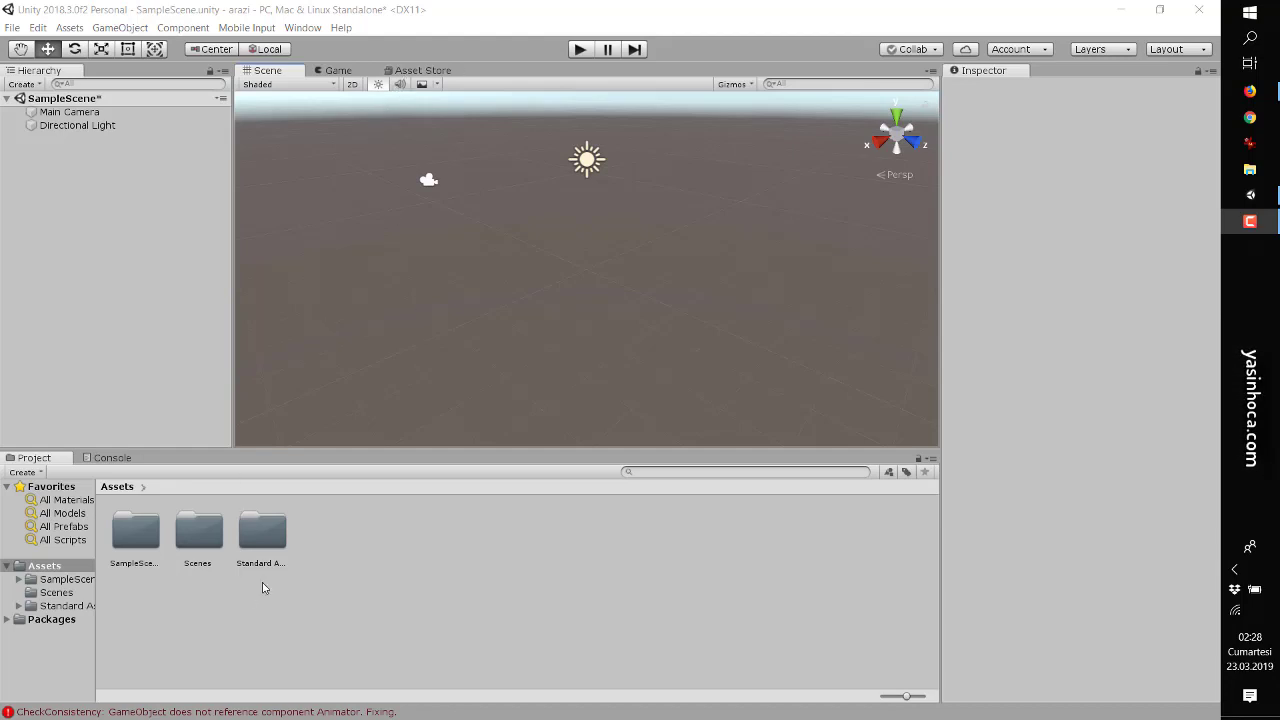
Open the Asset Store from the Window menu and show the free Standard Assets page with its title selected
click(306, 31)
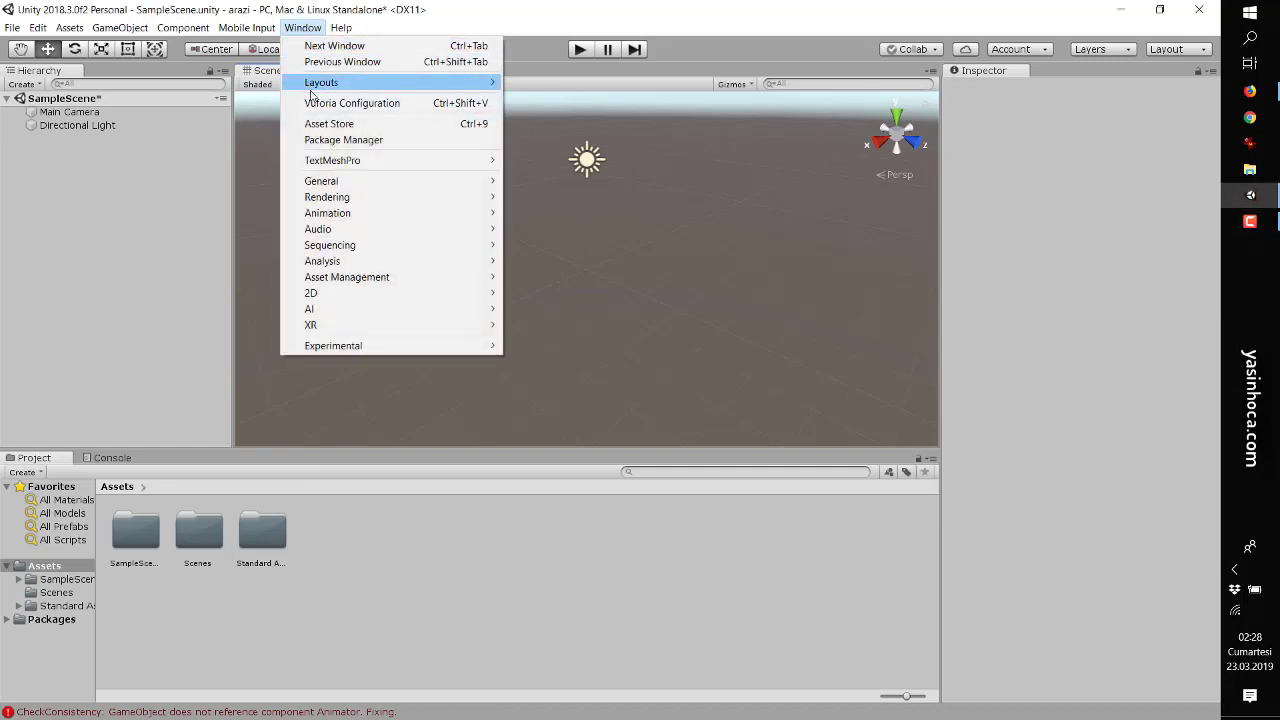
click(354, 125)
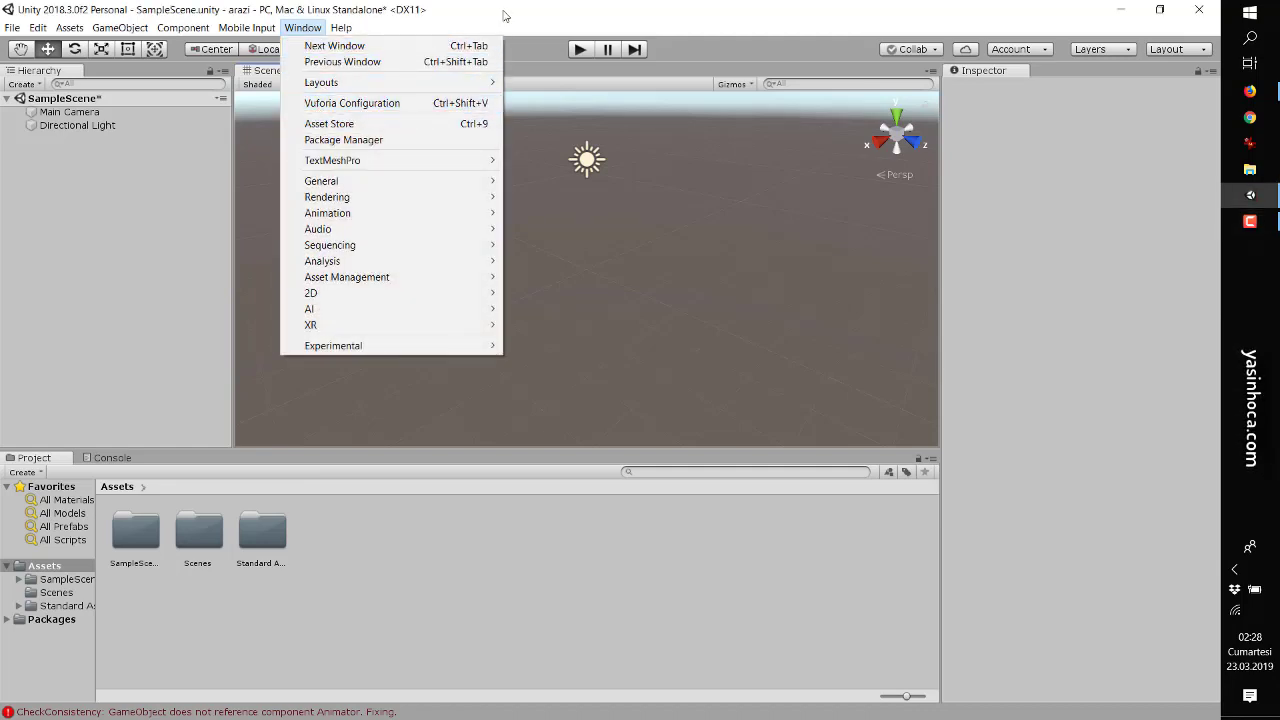
click(419, 75)
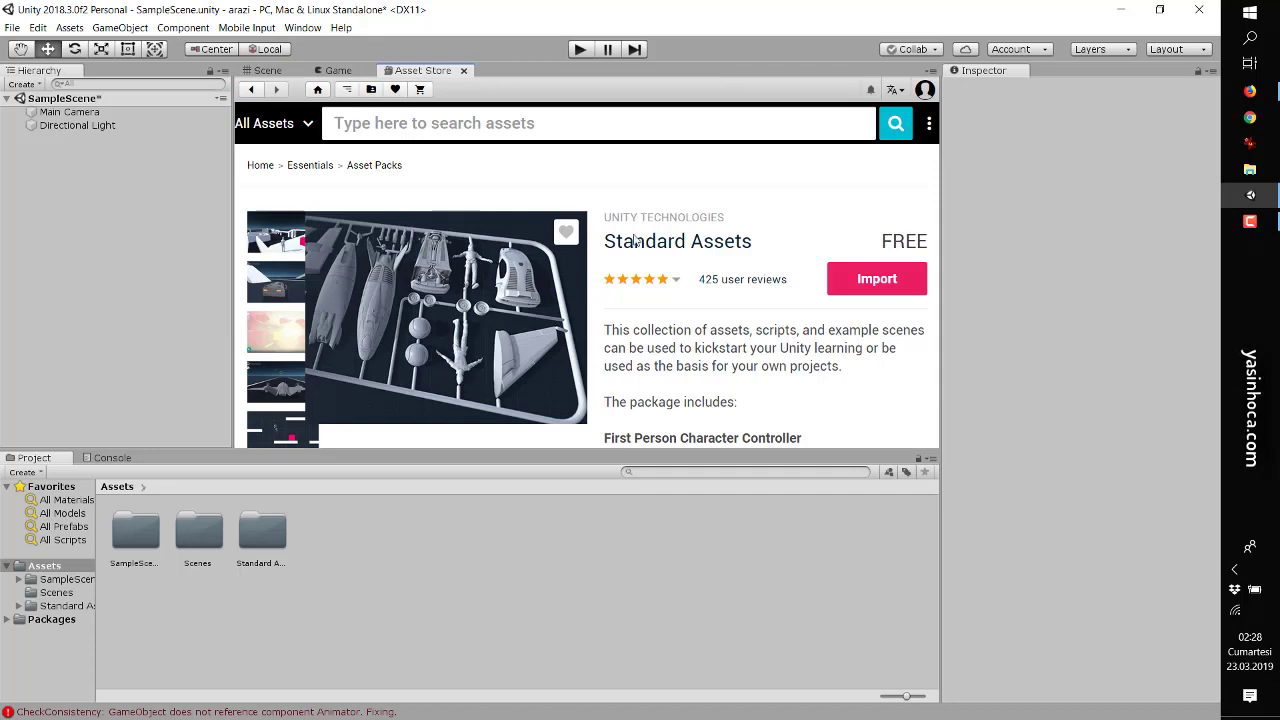
drag(604, 241, 752, 241)
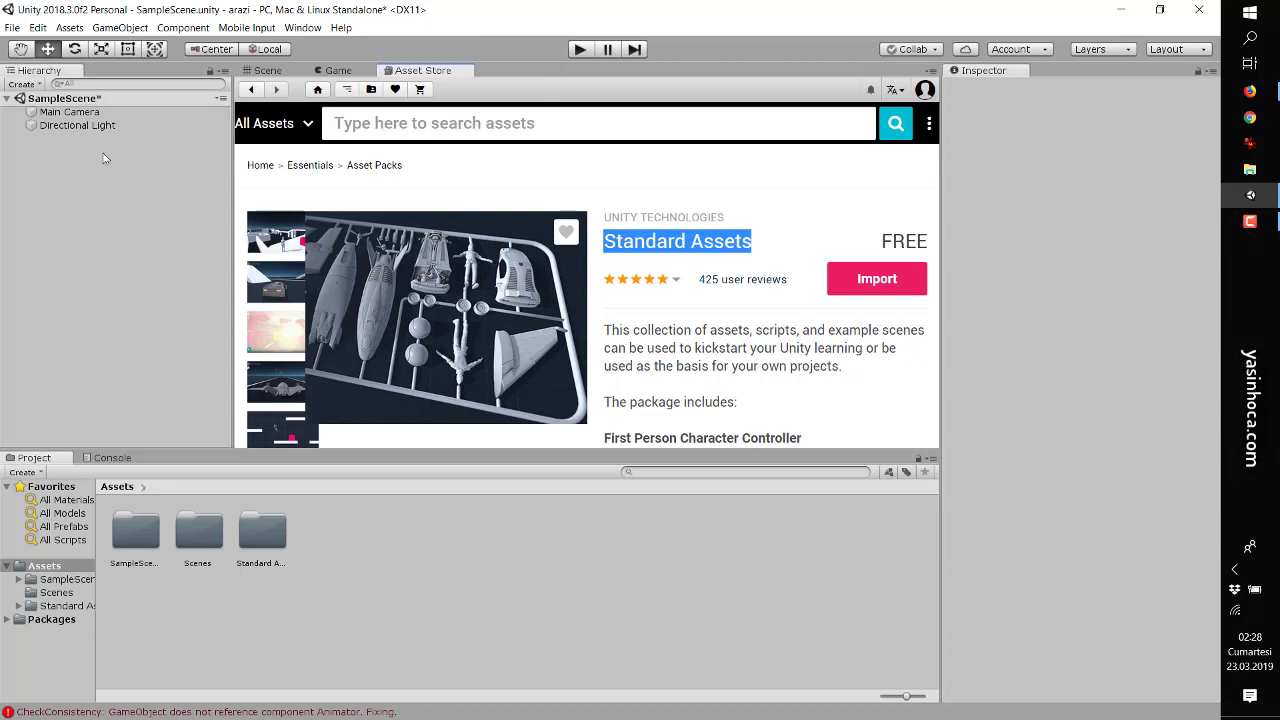
Close the Asset Store tab and return to the Scene view
click(265, 73)
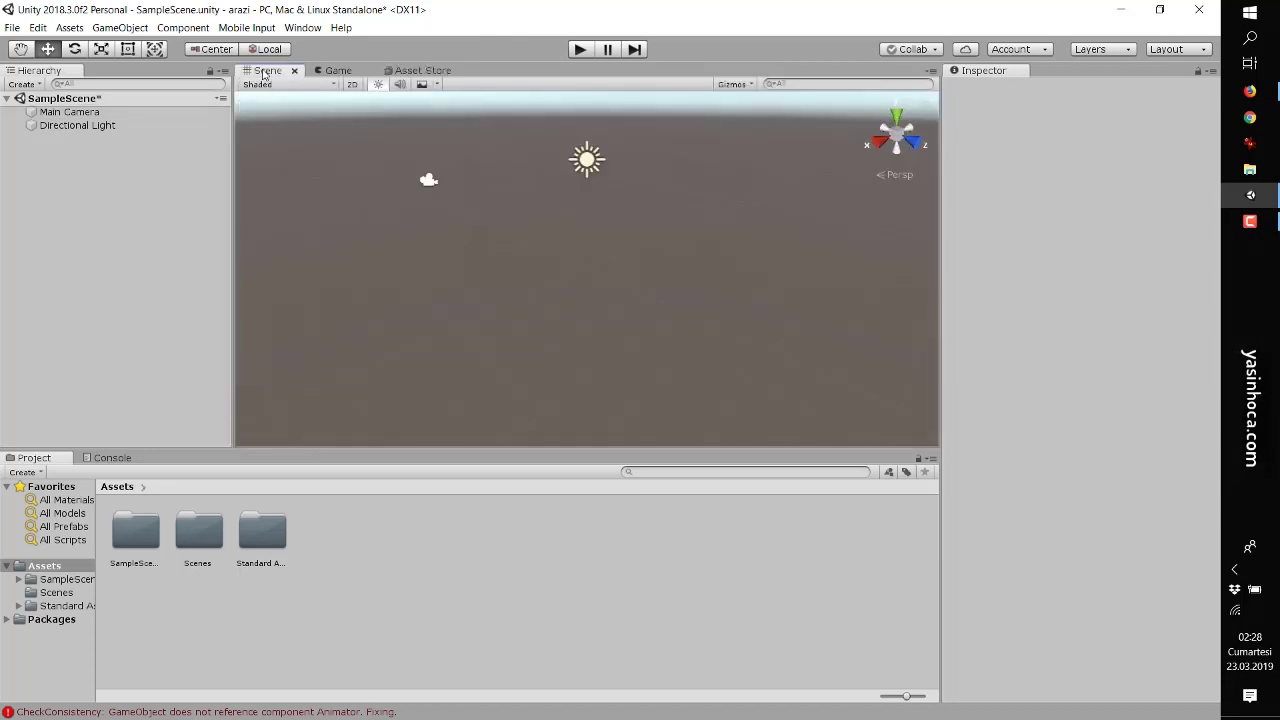
click(440, 71)
middle_click(445, 72)
Add a 3D Object > Terrain to the scene from the Hierarchy context menu
right_click(89, 203)
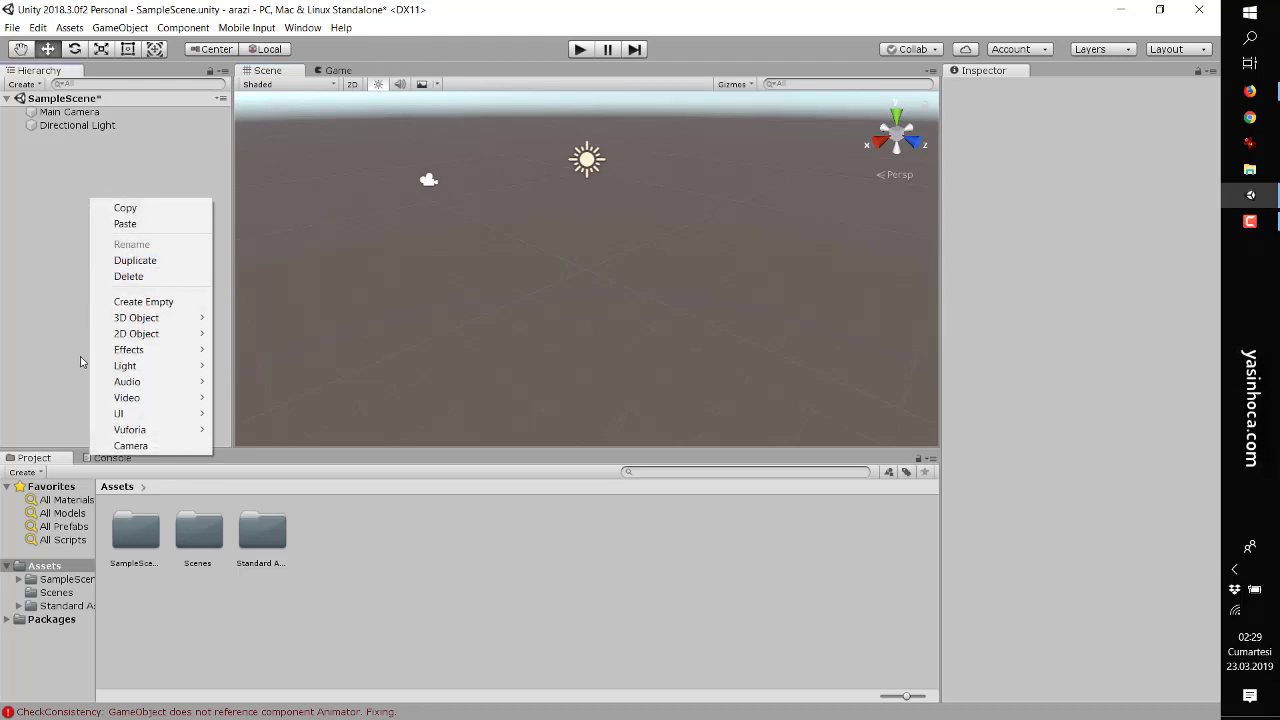
mouse_move(155, 325)
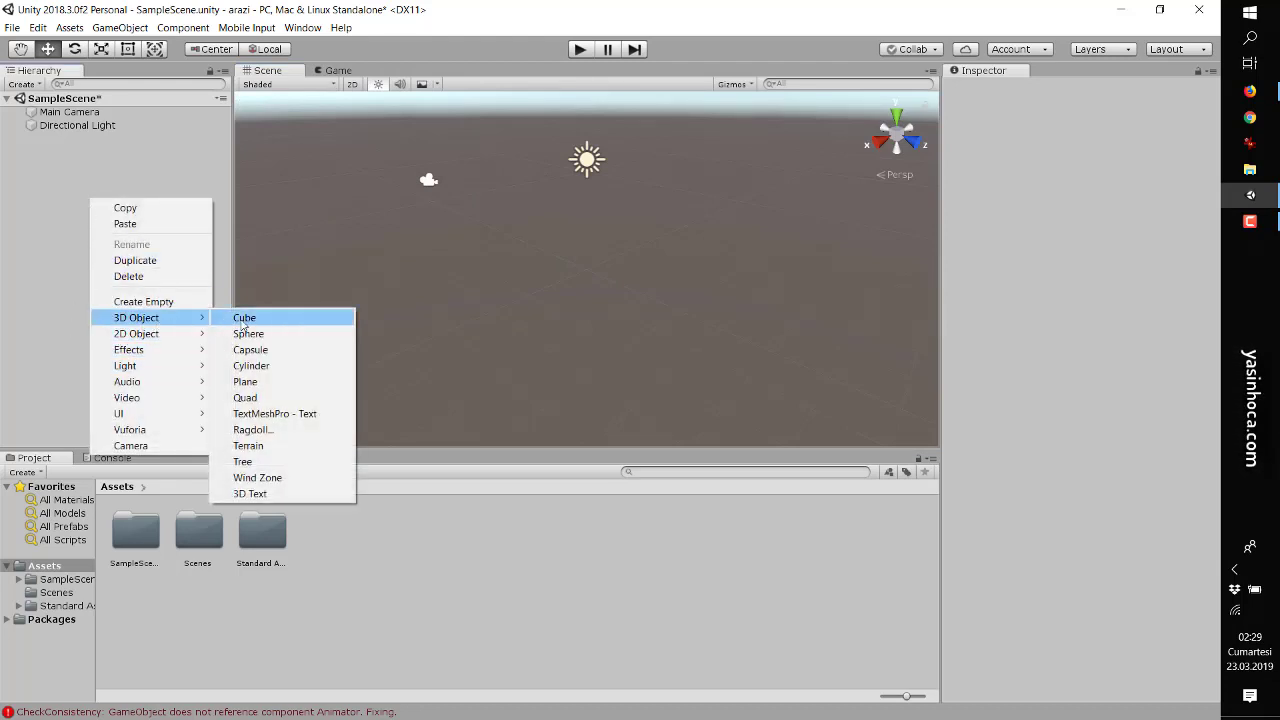
click(256, 447)
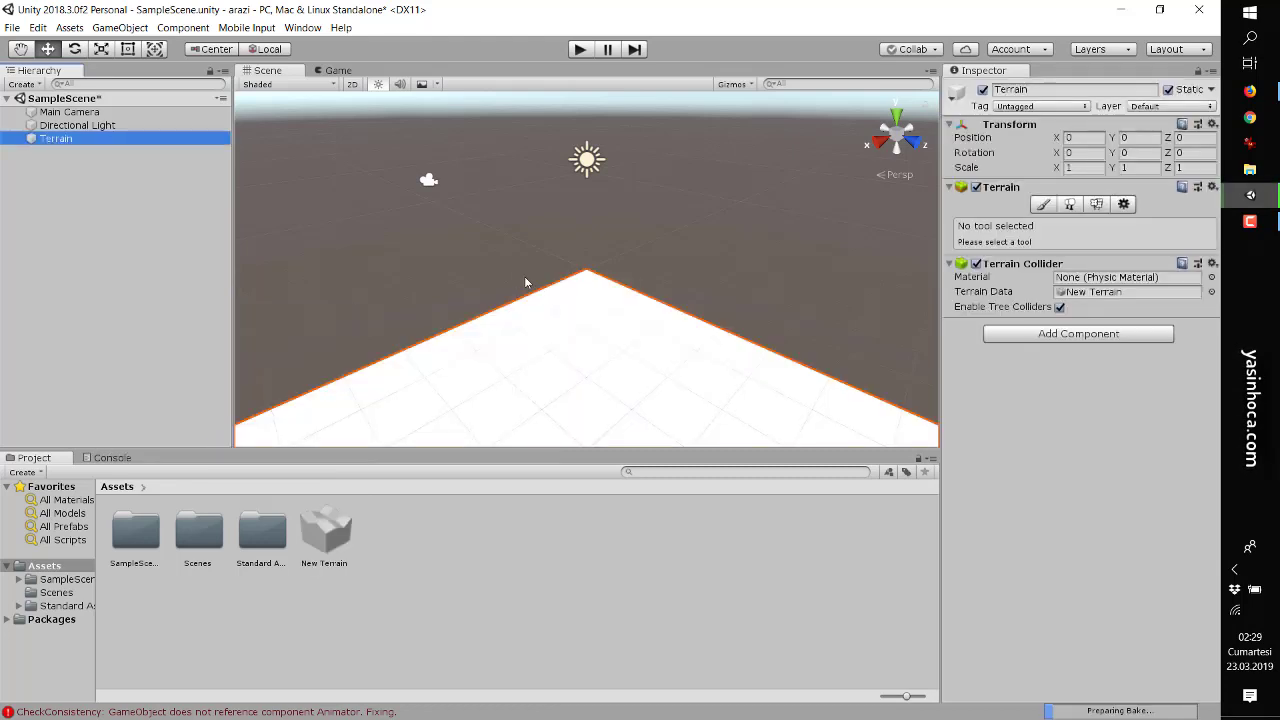
Zoom the Scene view out to bring the new terrain plane into view
scroll(551, 312, down, 2)
scroll(551, 311, down, 2)
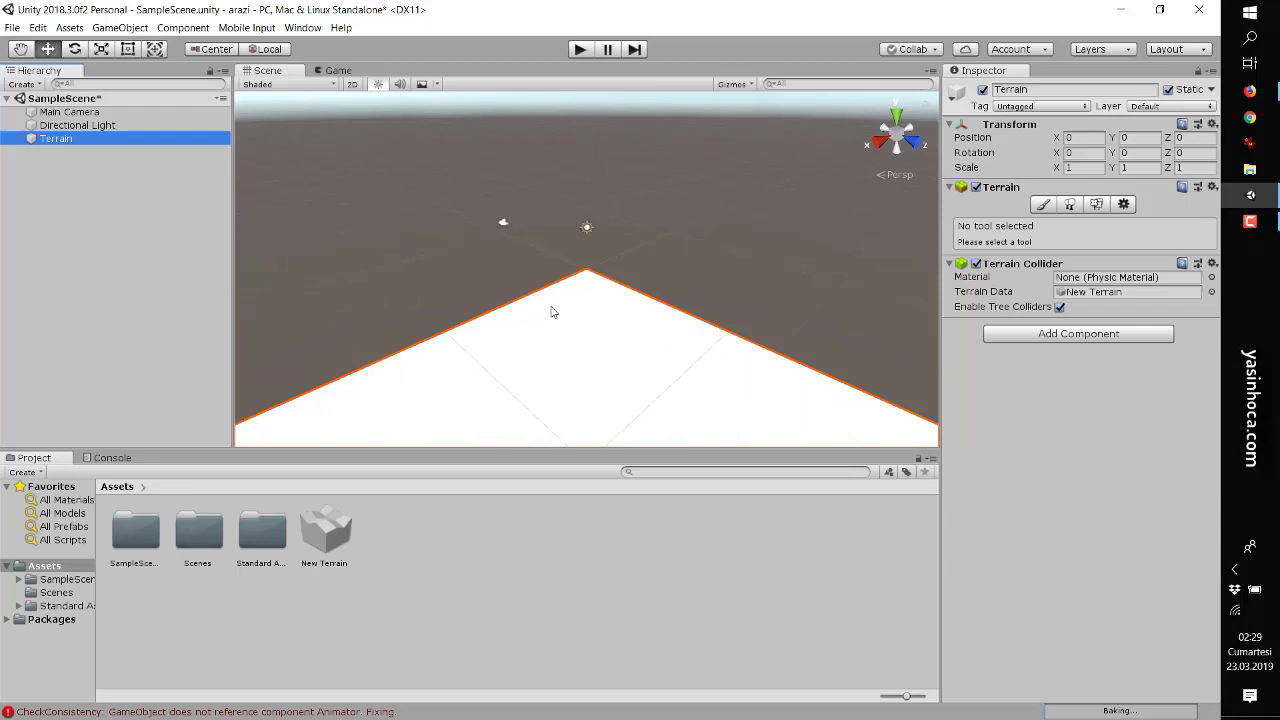
scroll(550, 309, down, 2)
scroll(549, 305, down, 2)
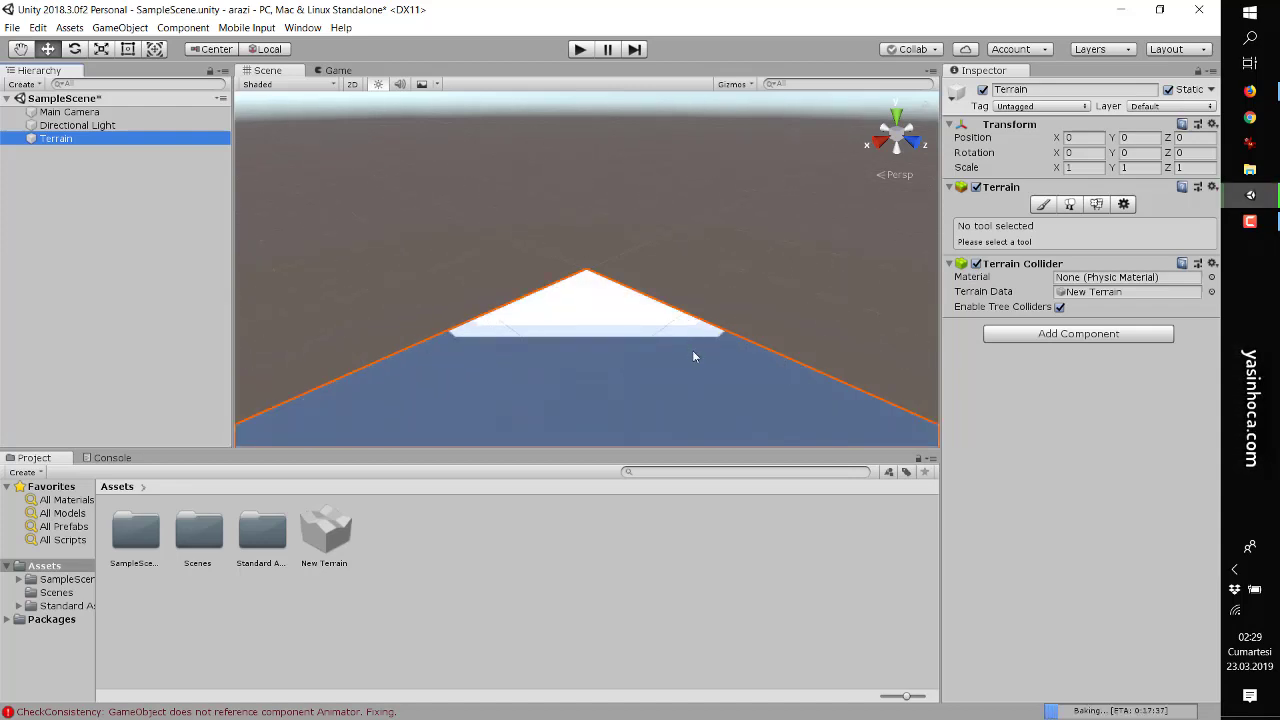
scroll(501, 278, down, 2)
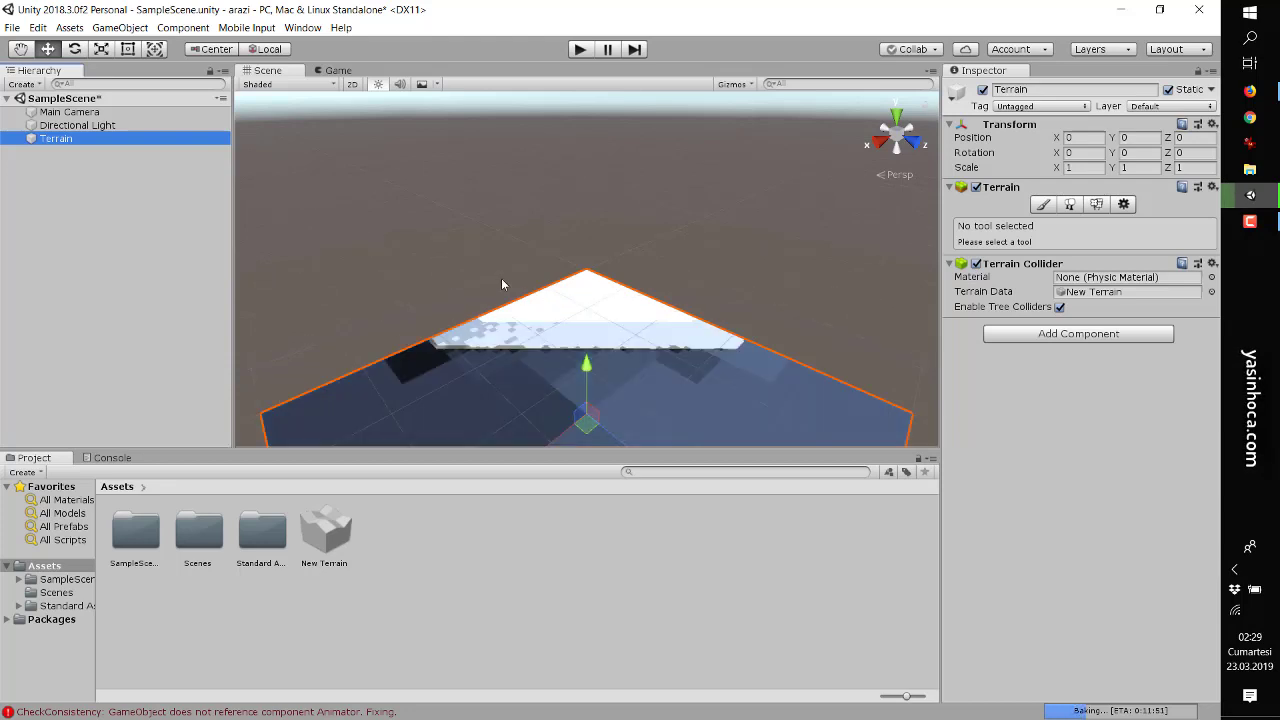
scroll(586, 346, down, 2)
scroll(586, 346, down, 2)
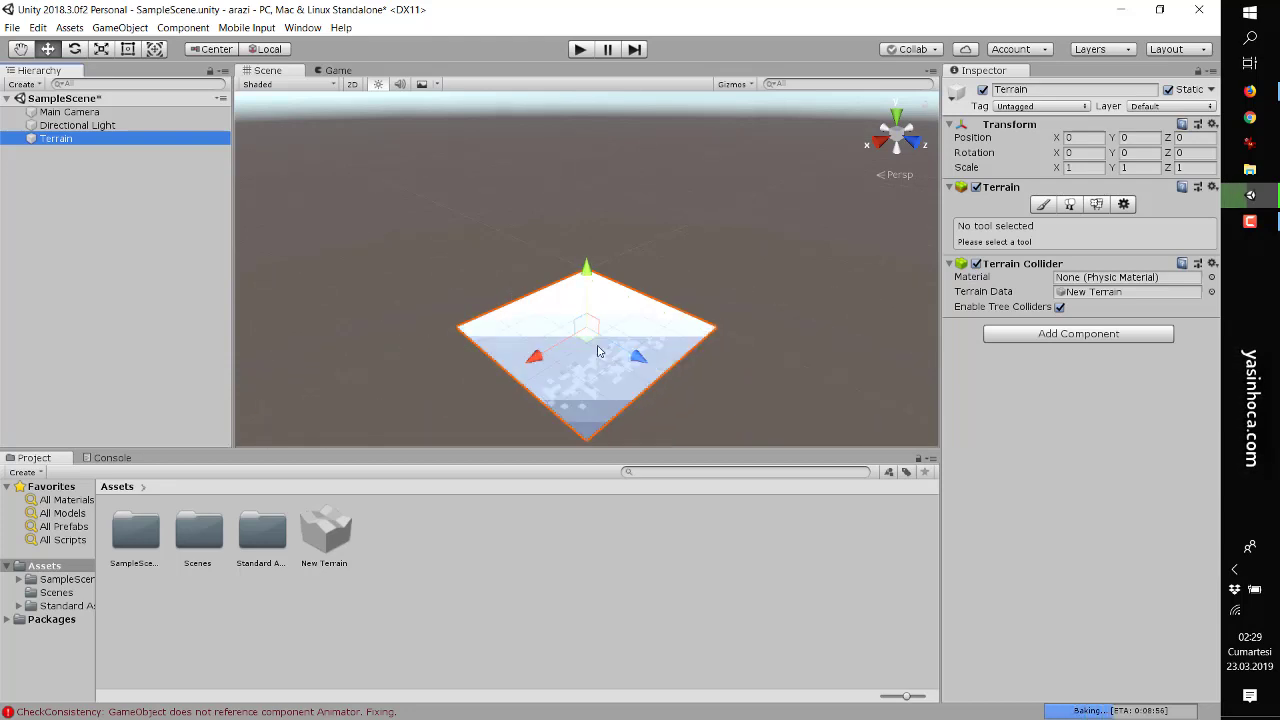
scroll(560, 370, up, 2)
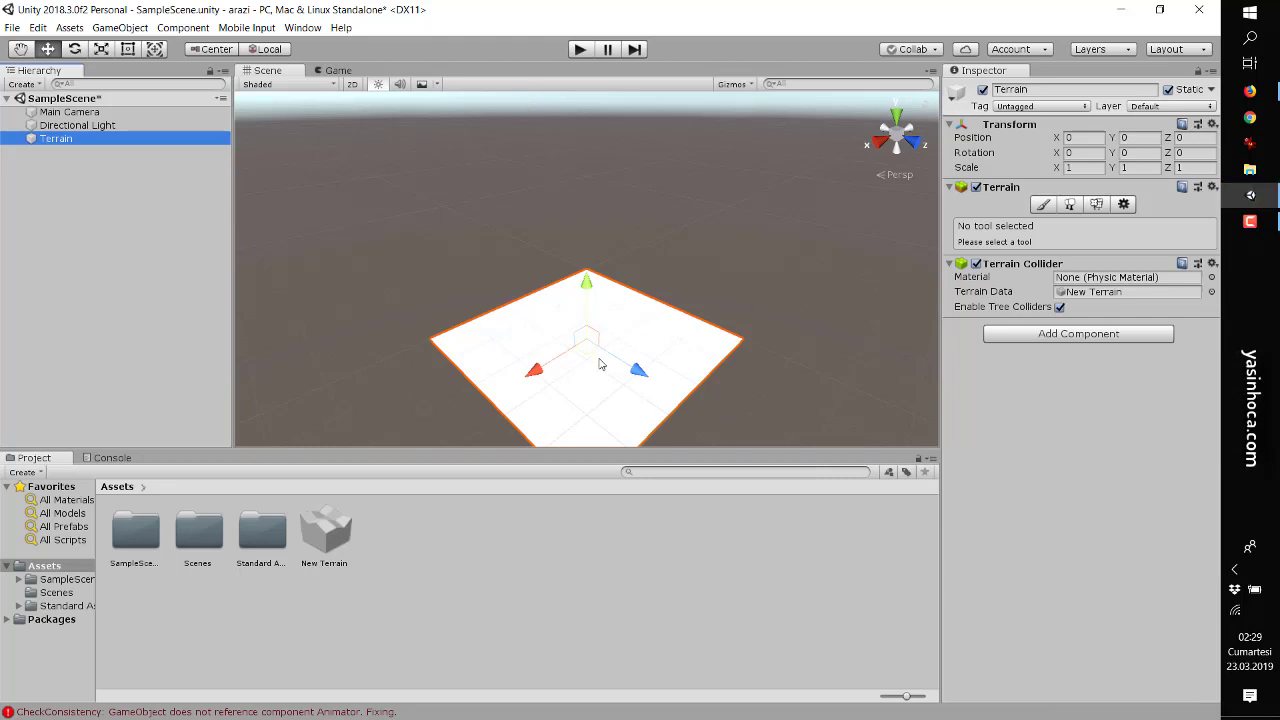
scroll(600, 364, up, 2)
scroll(620, 358, down, 3)
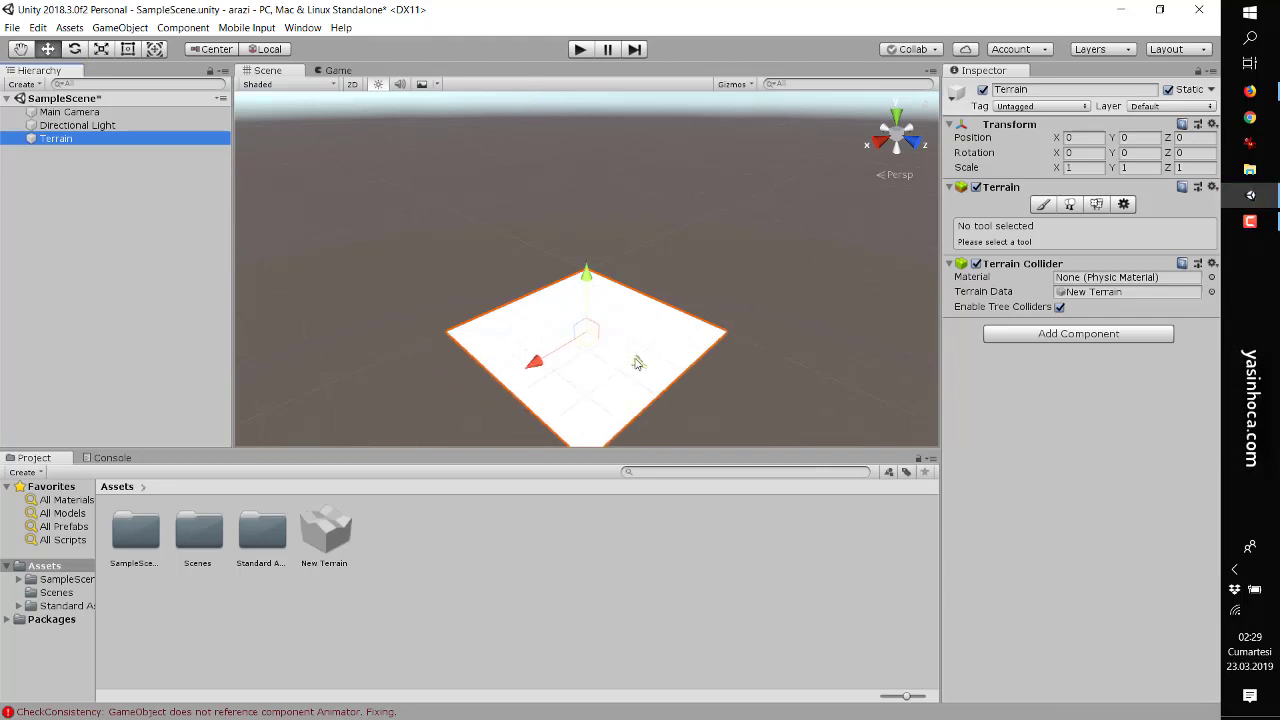
Pan with the Hand tool to centre the terrain, zoom in, and reselect Terrain in the Hierarchy
click(20, 49)
drag(623, 349, 615, 318)
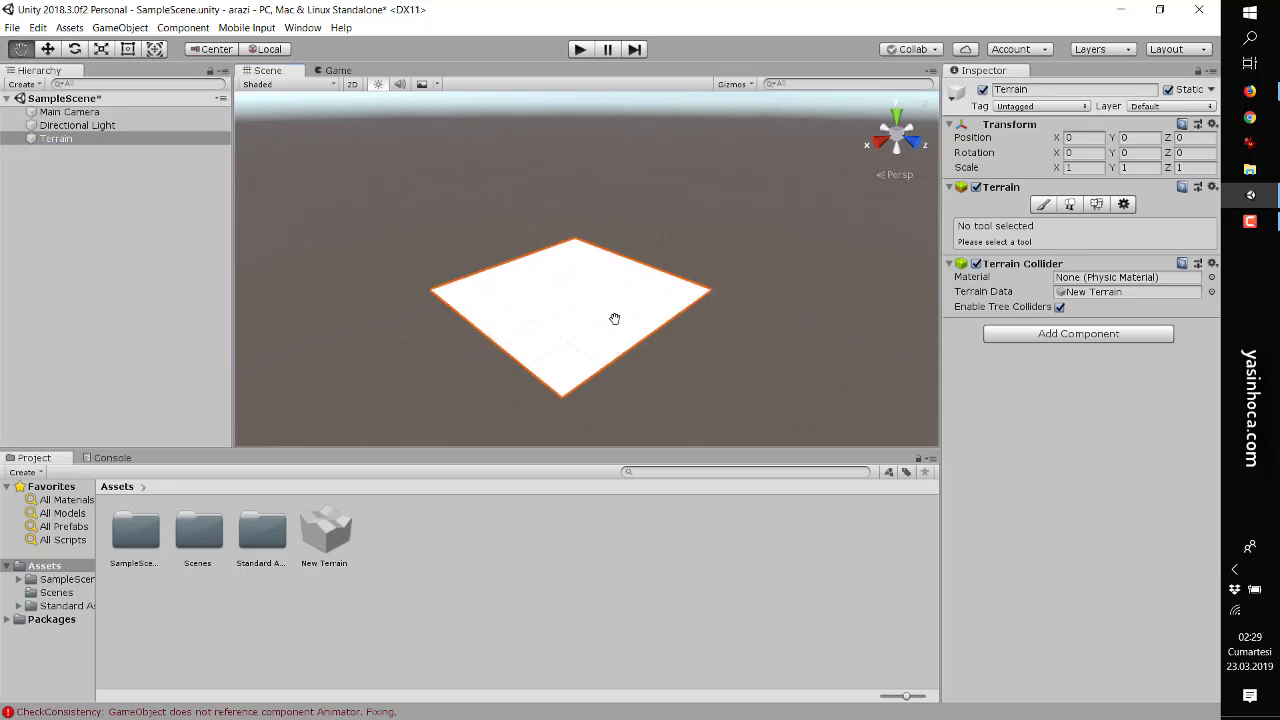
scroll(600, 340, up, 1)
scroll(583, 355, up, 1)
scroll(583, 355, up, 2)
scroll(590, 309, up, 2)
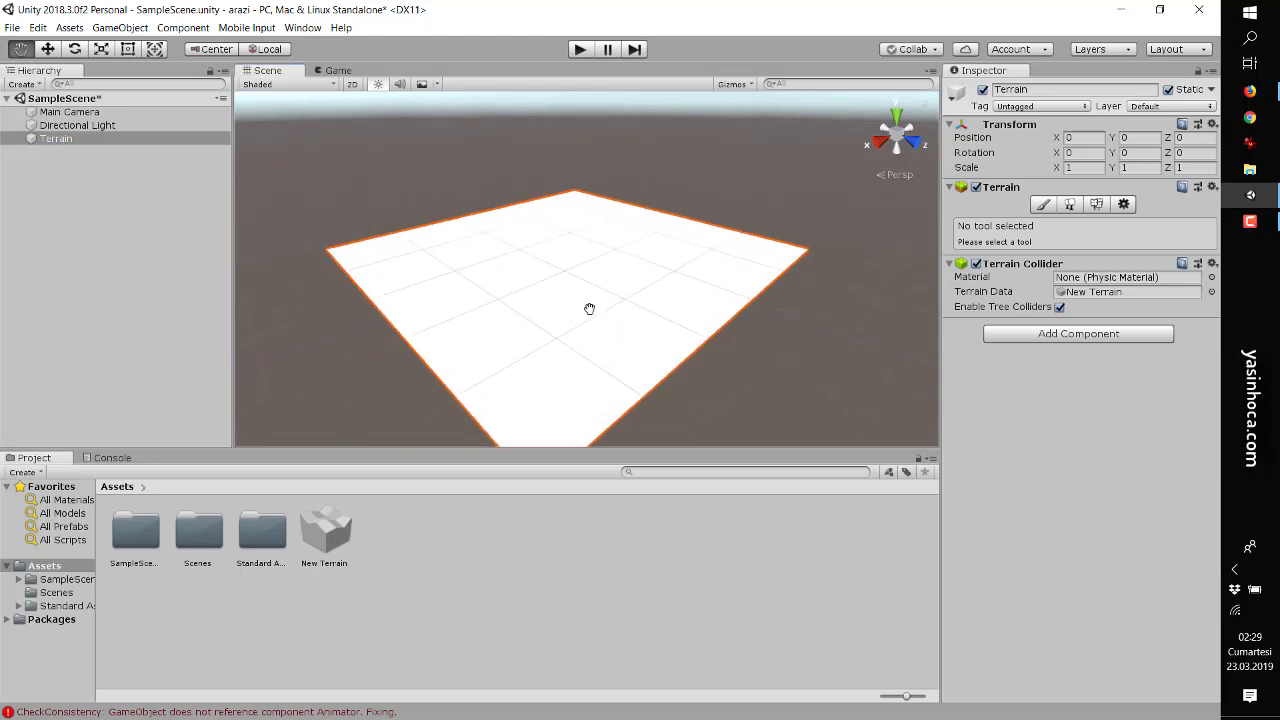
scroll(589, 305, up, 1)
scroll(590, 296, up, 1)
scroll(587, 304, up, 1)
scroll(588, 302, up, 1)
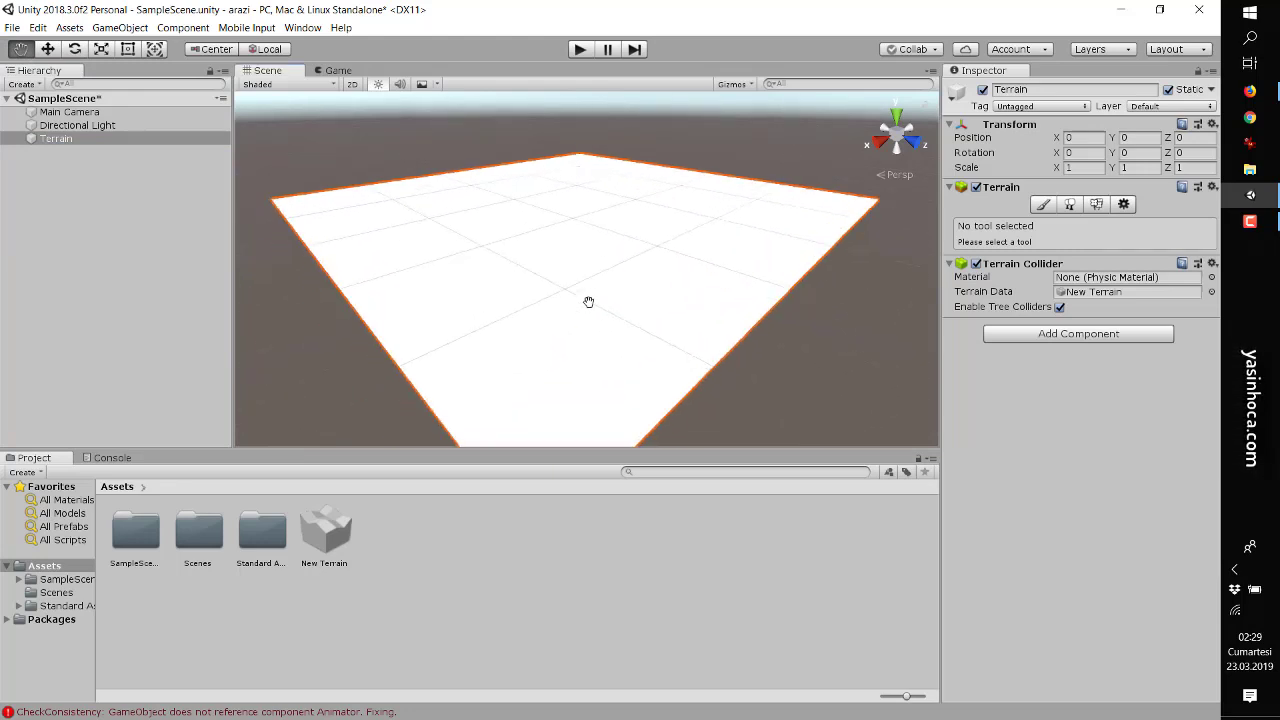
scroll(588, 300, up, 1)
scroll(594, 294, up, 1)
scroll(588, 287, up, 1)
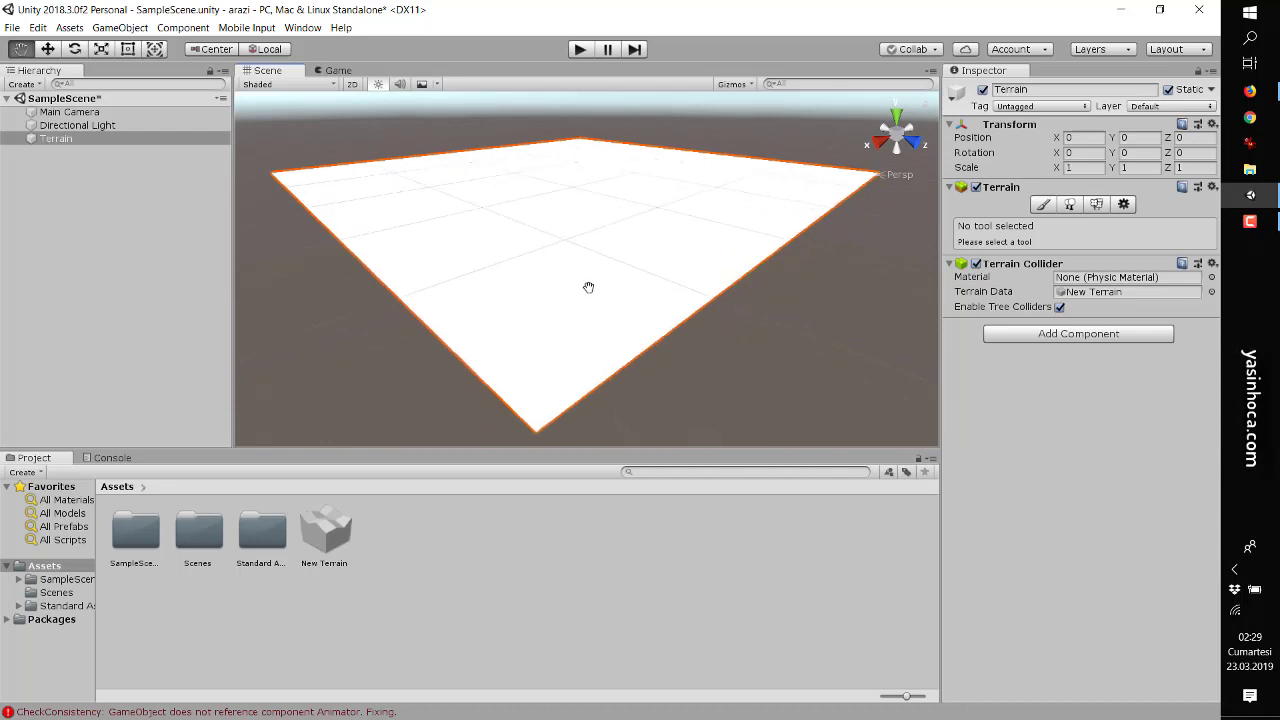
scroll(586, 286, down, 1)
click(56, 126)
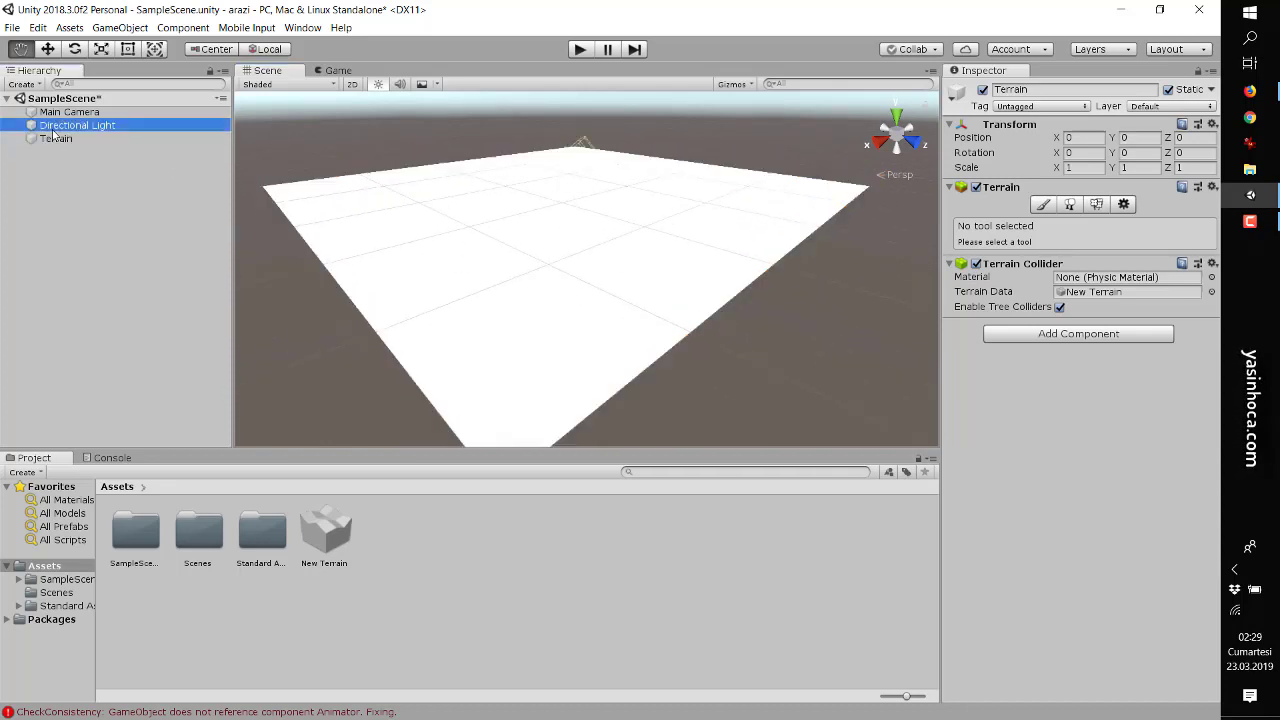
click(53, 140)
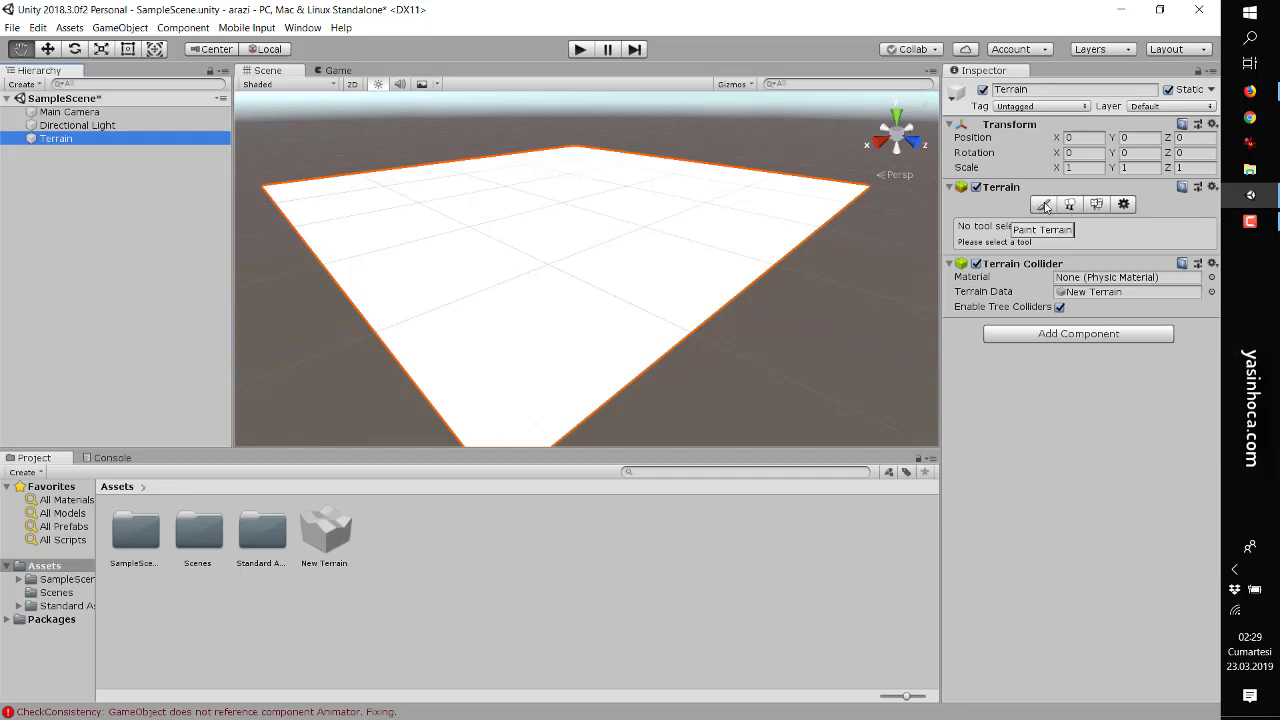
Switch the Terrain inspector to Paint Terrain with the Raise or Lower Terrain tool
click(1045, 205)
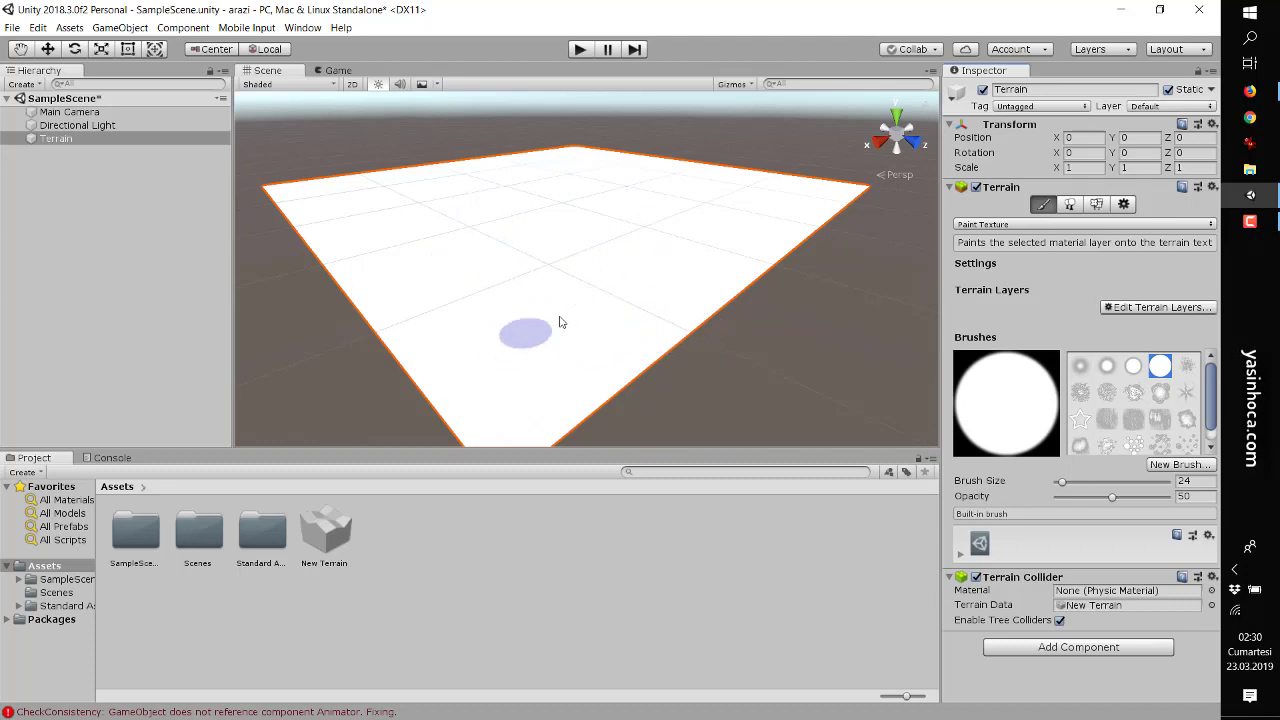
click(995, 225)
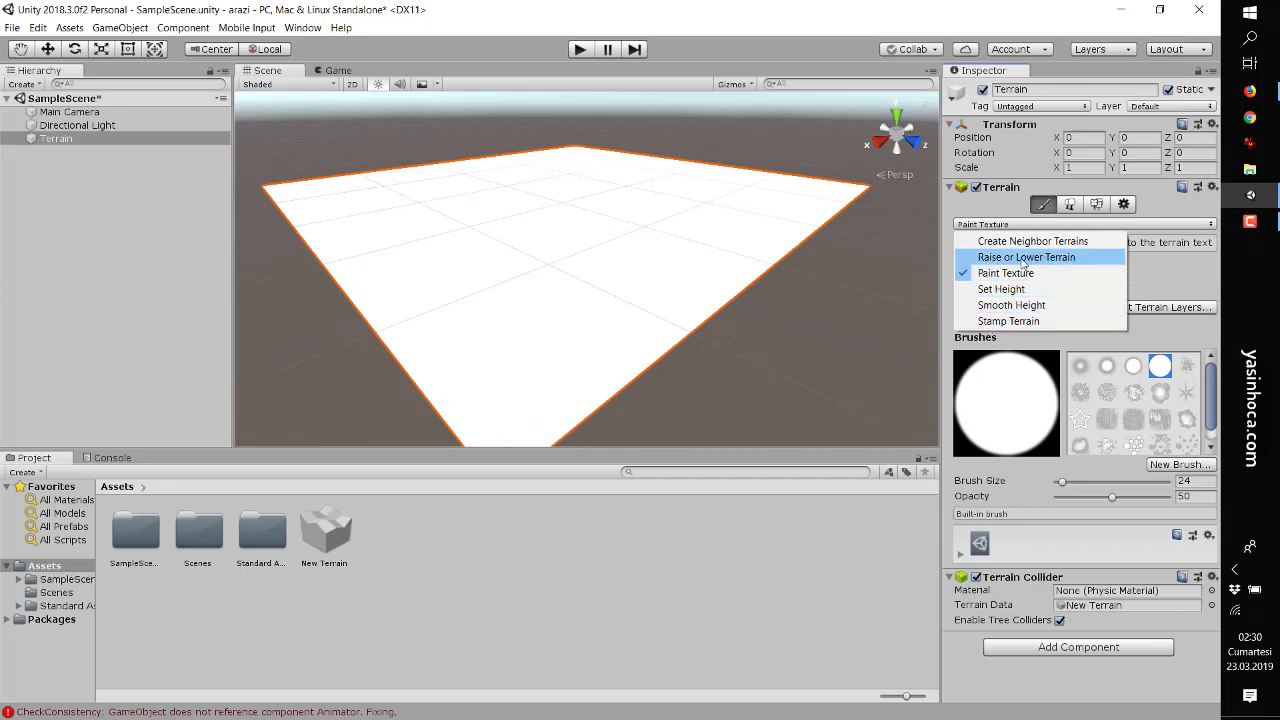
click(1024, 262)
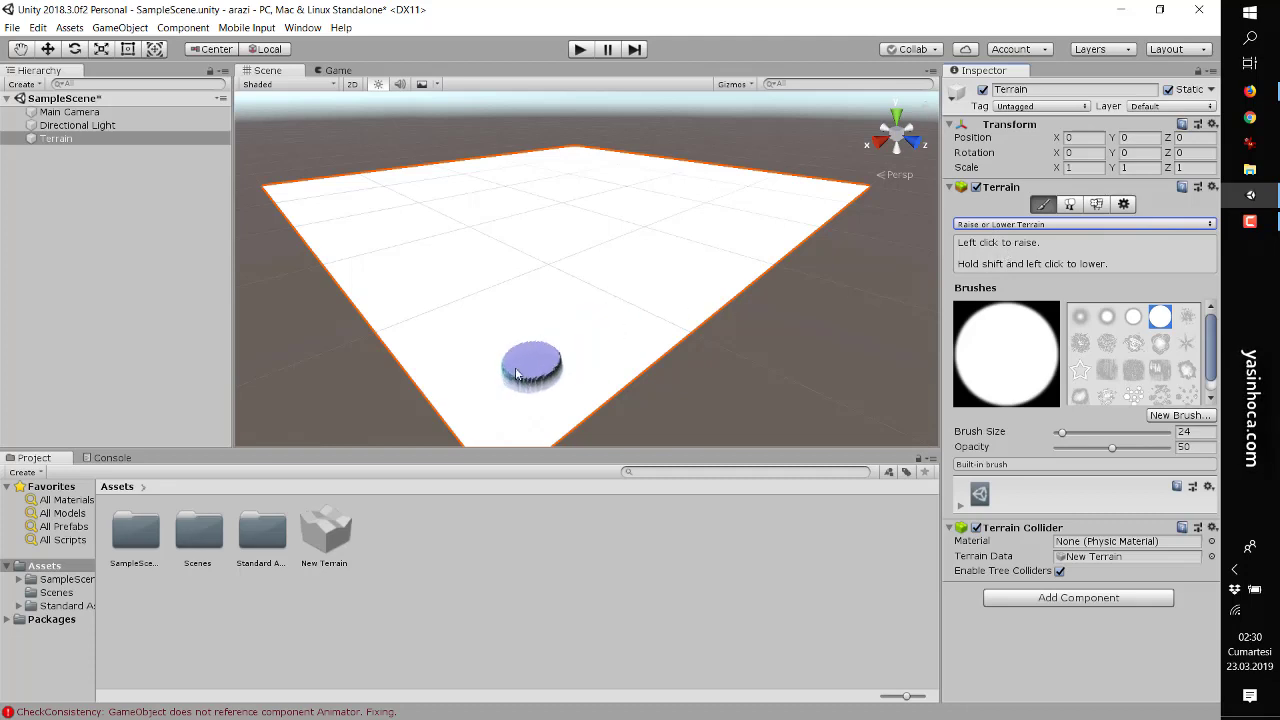
Raise two bumps side by side near the front of the terrain
drag(532, 360, 585, 343)
click(614, 330)
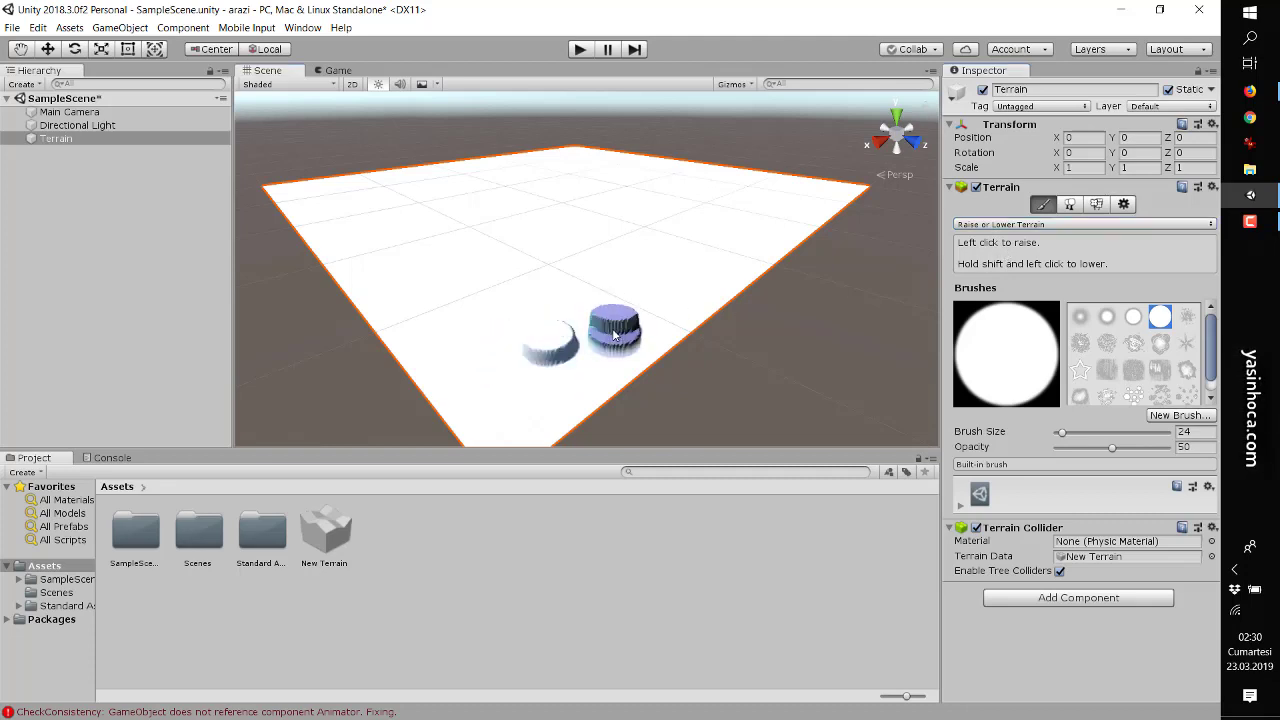
scroll(1198, 357, down, 1)
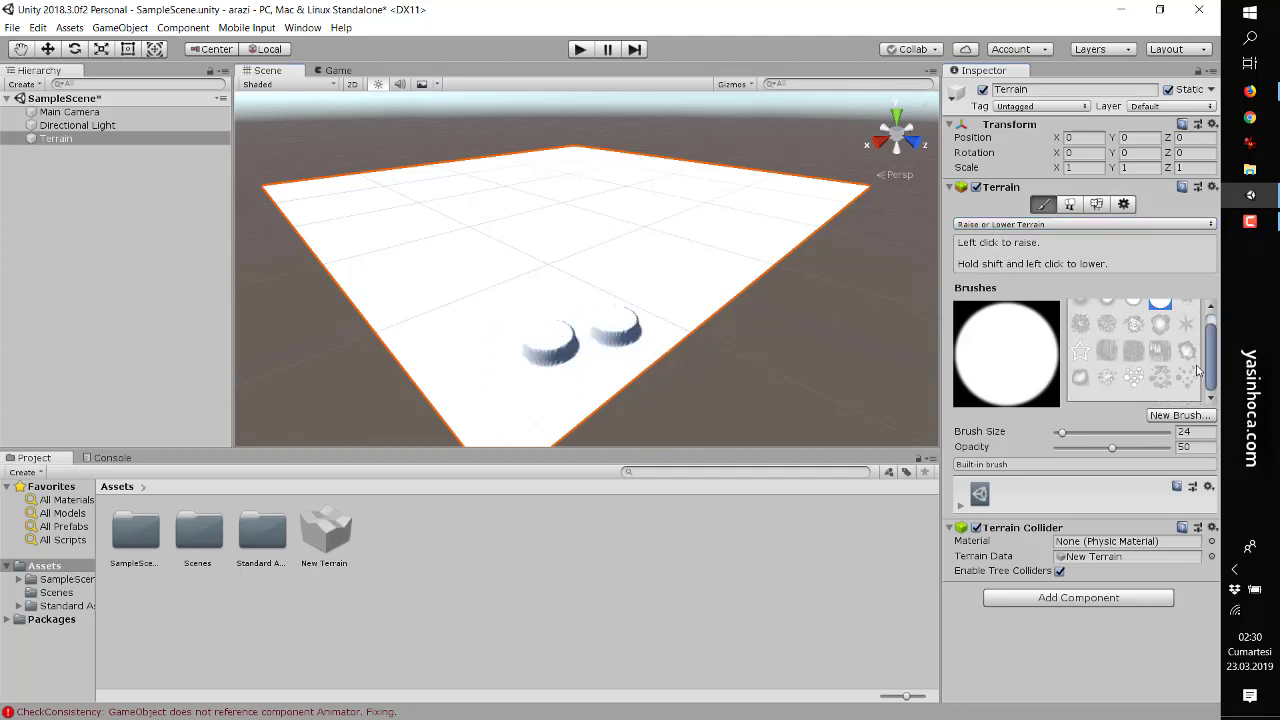
scroll(1140, 360, up, 1)
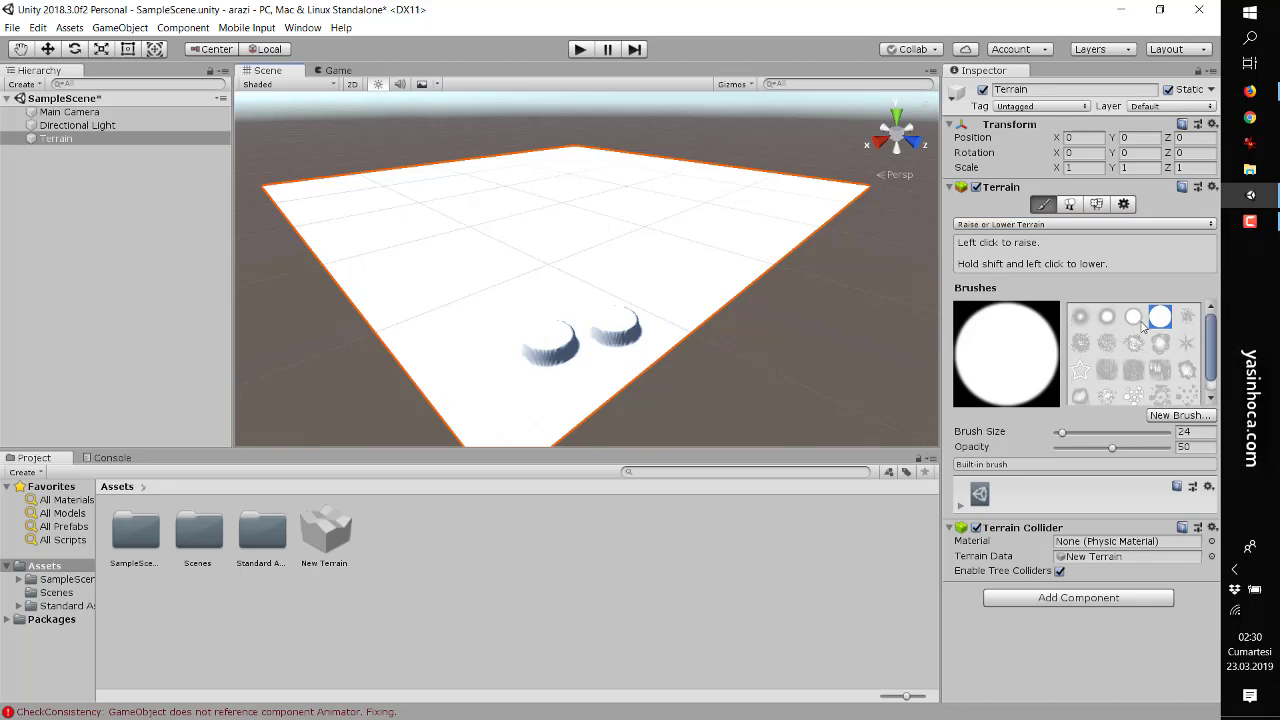
Sculpt a taller central spike with a soft round brush, then select the noisy splatter brush
click(1133, 317)
mouse_move(587, 340)
mouse_down()
mouse_move(615, 338)
mouse_move(600, 340)
mouse_up()
scroll(671, 383, up, 2)
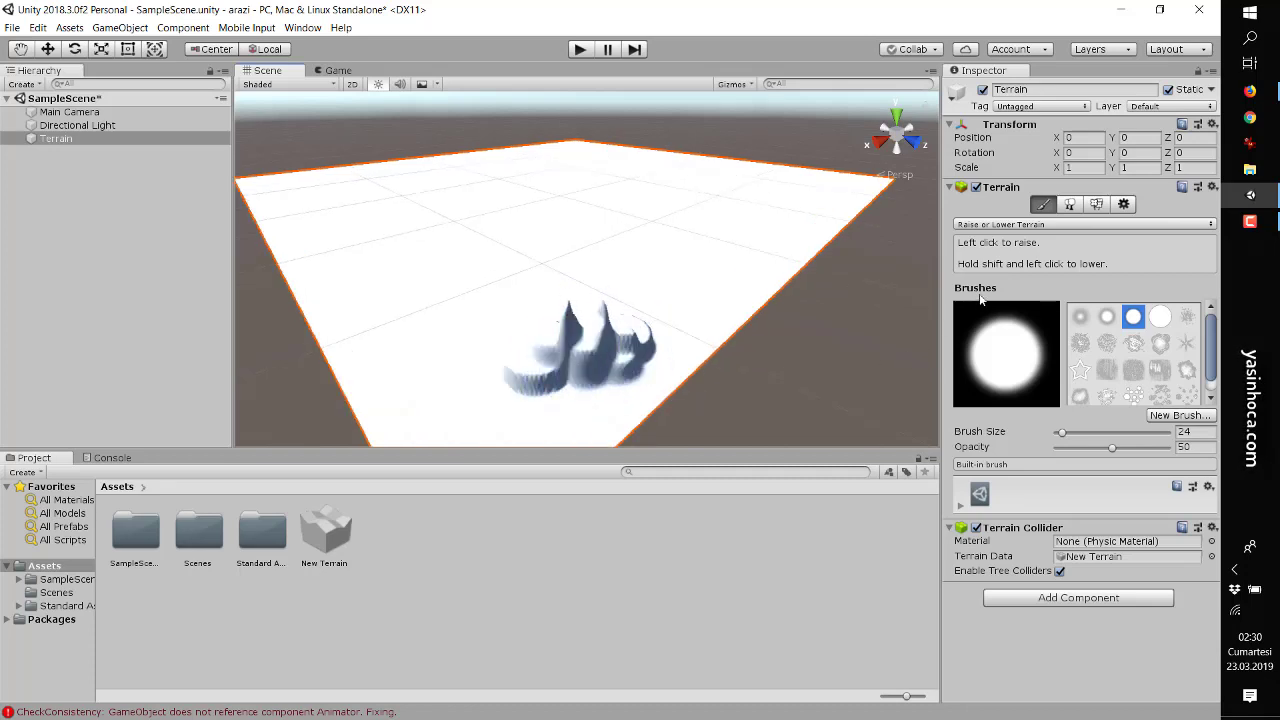
mouse_move(580, 362)
mouse_down()
mouse_move(613, 337)
mouse_move(703, 400)
mouse_up()
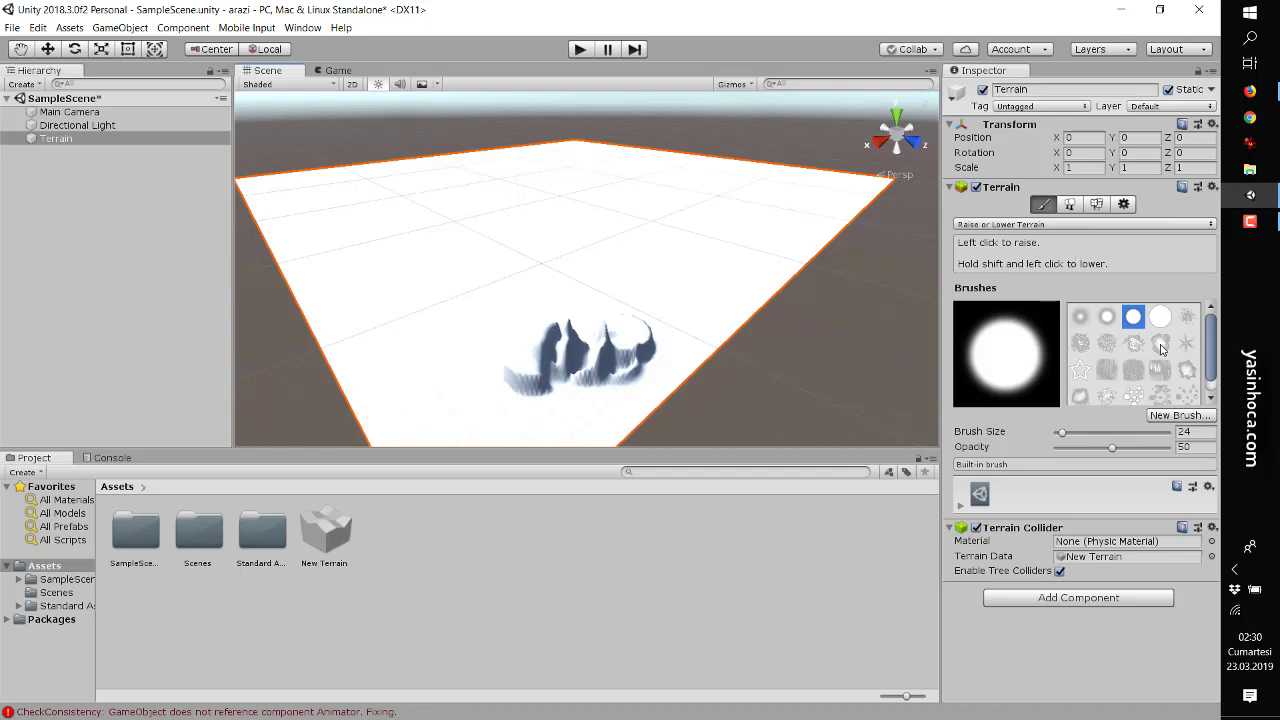
scroll(1186, 380, down, 1)
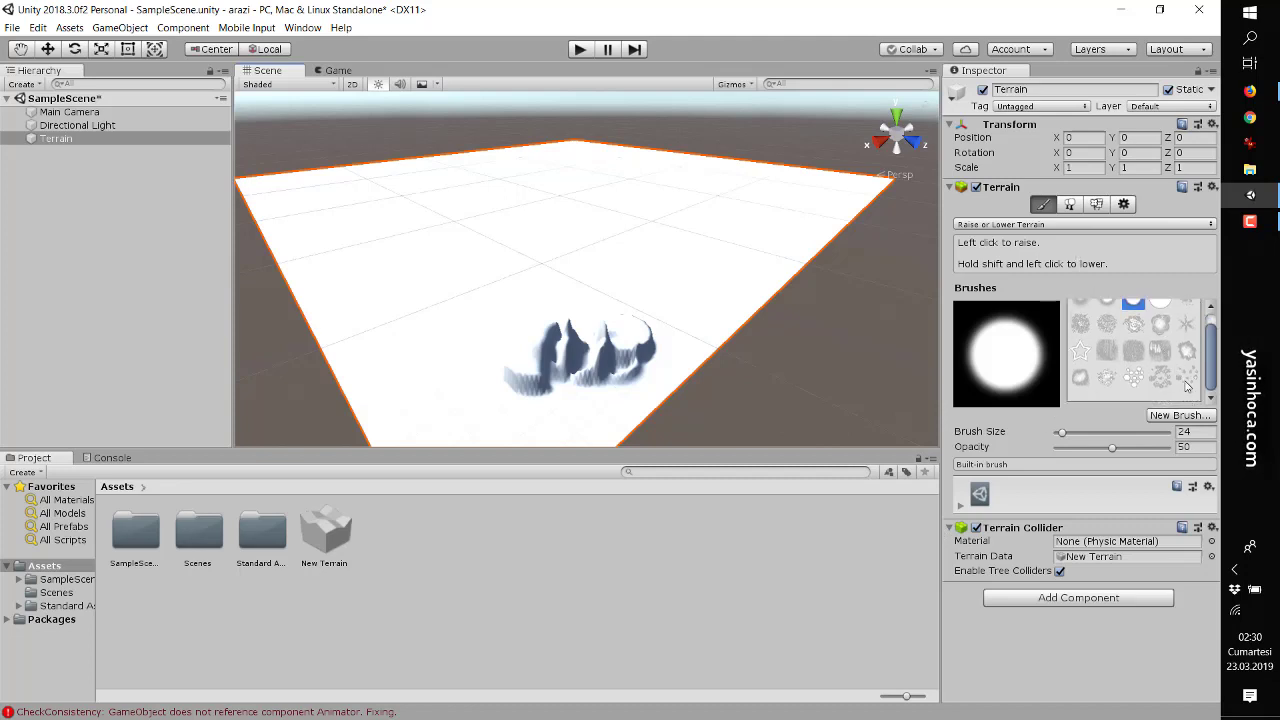
click(1133, 378)
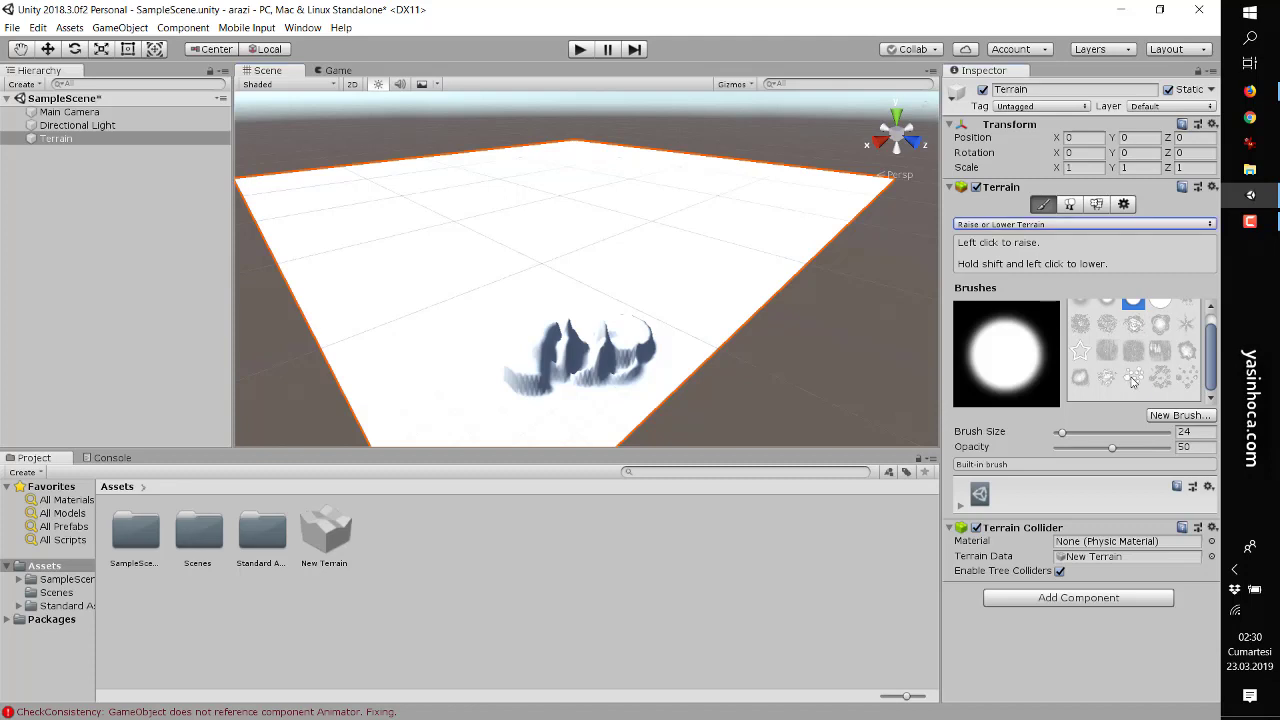
click(1160, 378)
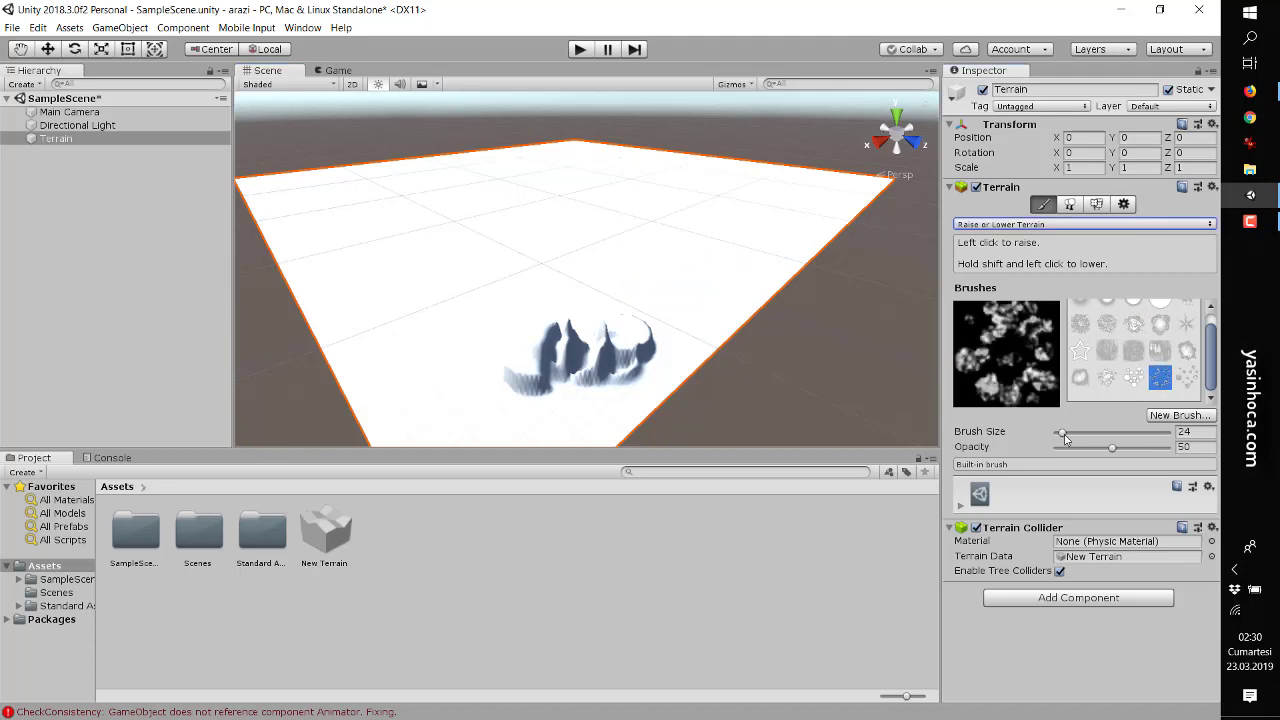
Set Brush Size to 150 and raise scattered lumpy mounds across the terrain's middle
drag(1065, 437, 1092, 436)
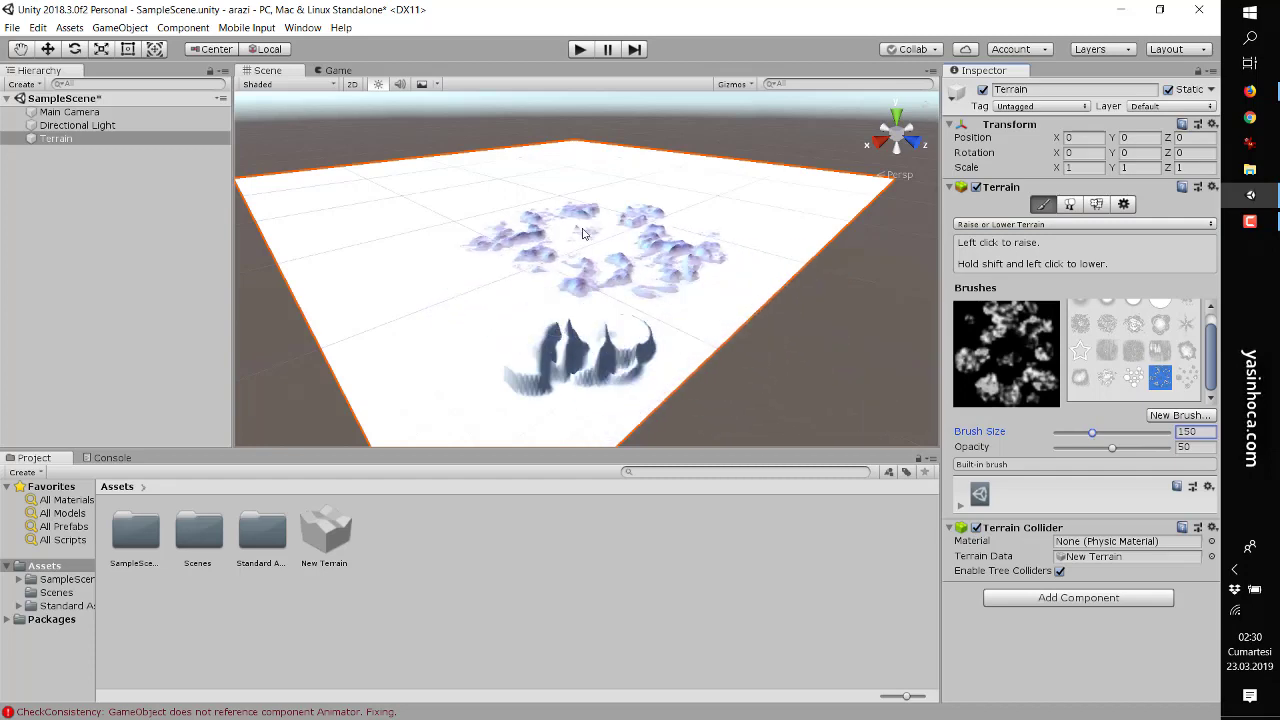
mouse_move(591, 249)
mouse_down()
mouse_move(520, 279)
mouse_move(703, 326)
mouse_move(476, 290)
mouse_move(645, 236)
mouse_move(634, 282)
mouse_up()
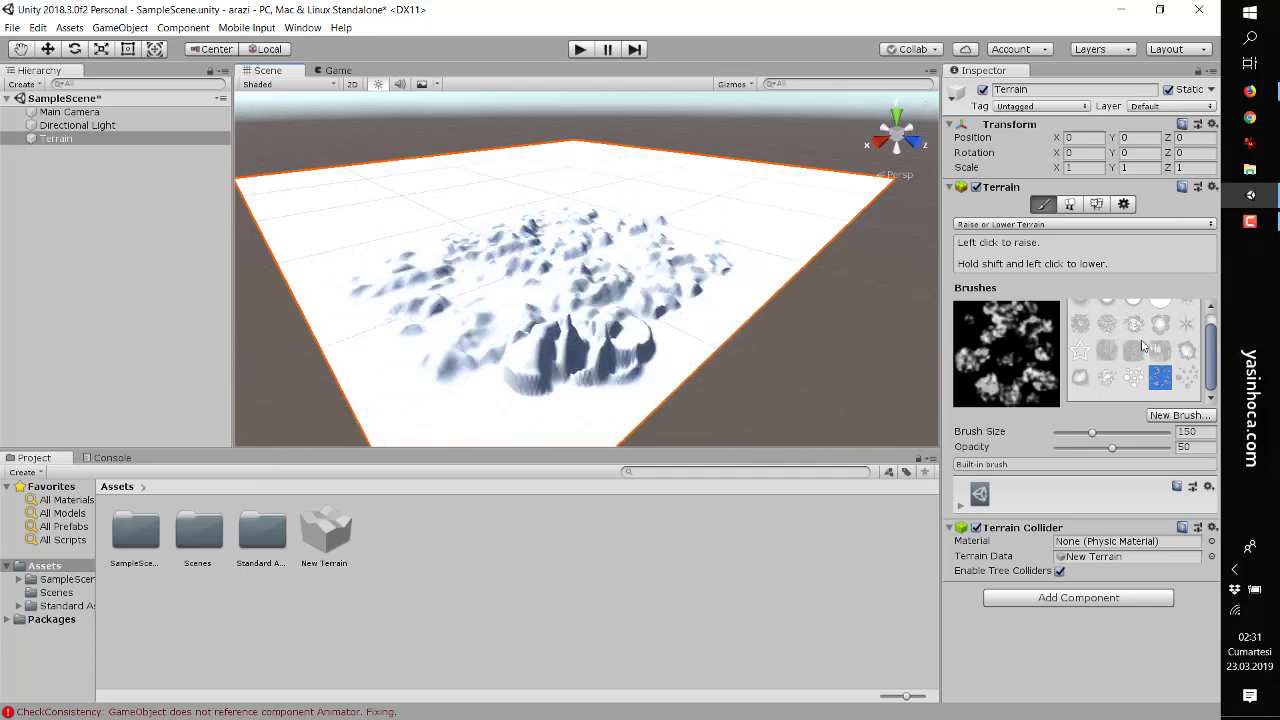
scroll(1143, 345, up, 1)
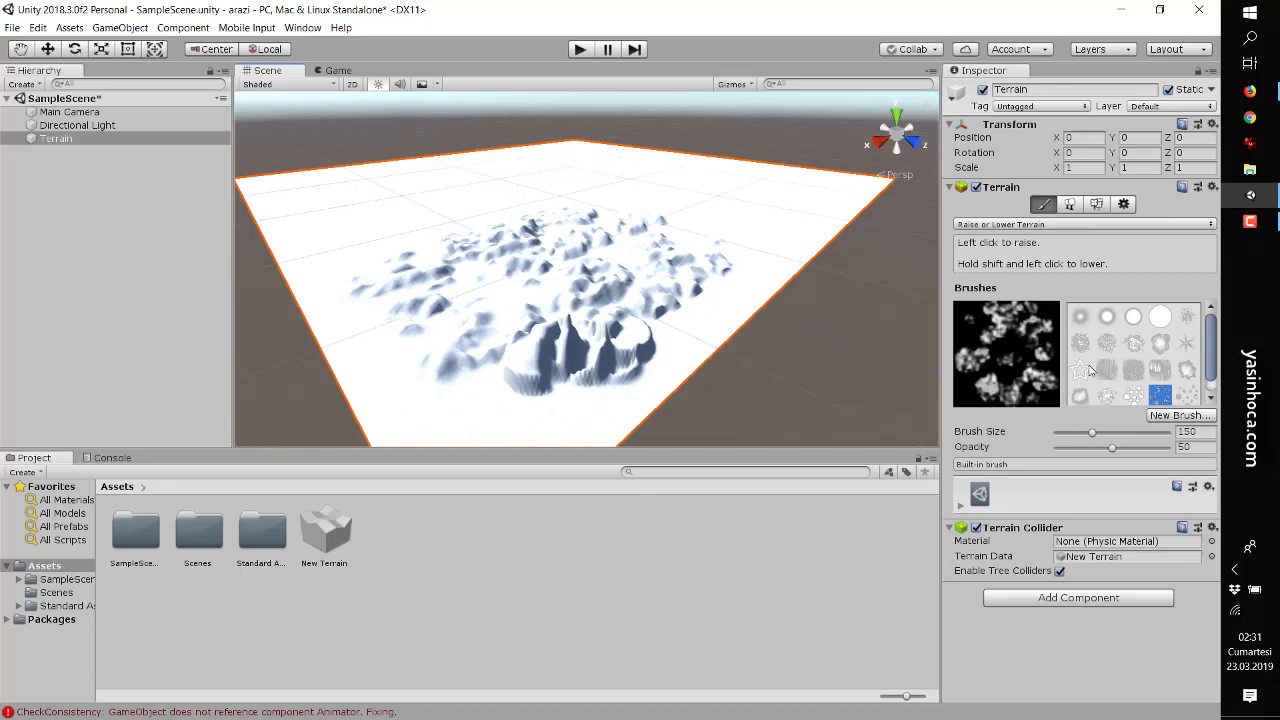
Switch the terrain tool to Paint Texture and open the Edit Terrain Layers menu
click(1014, 228)
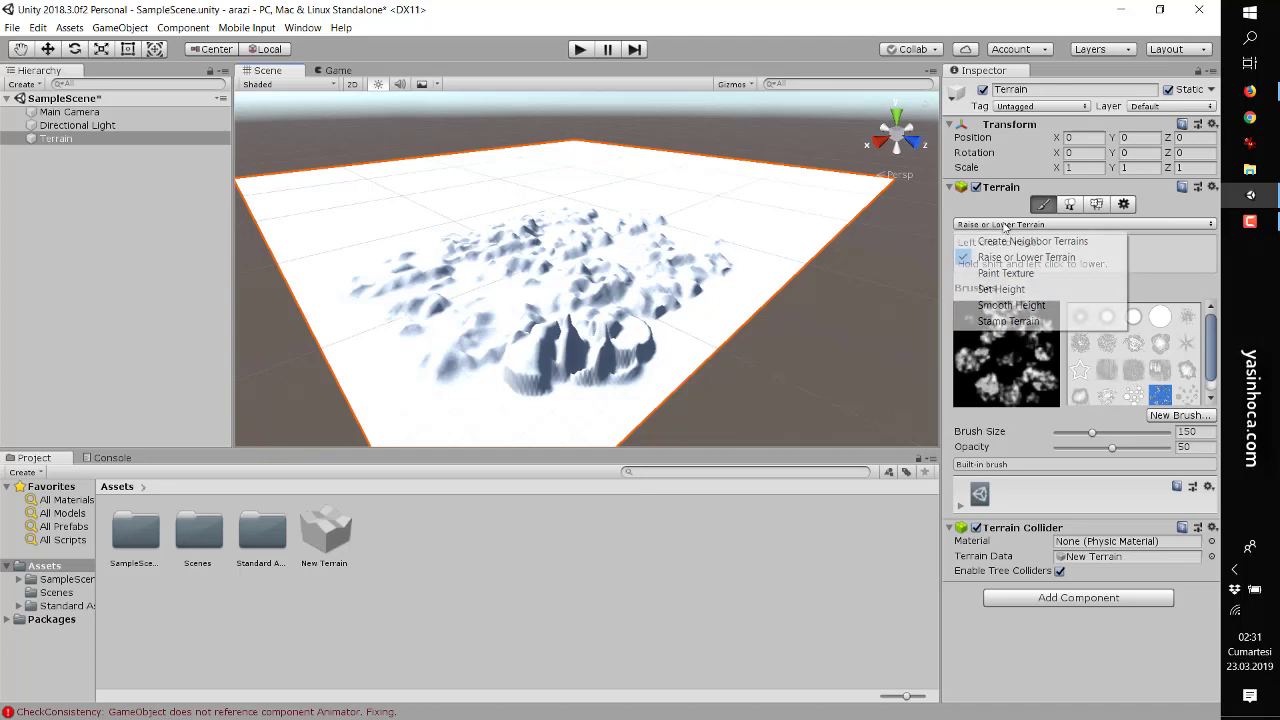
click(1004, 273)
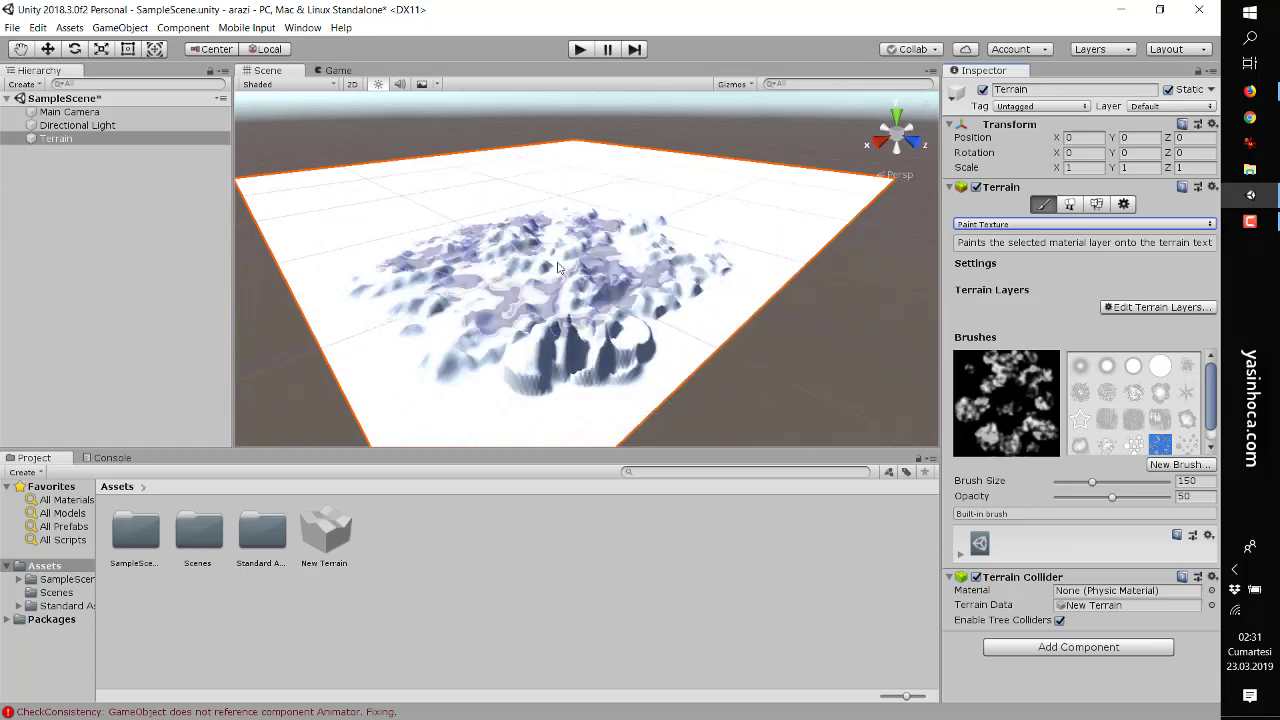
click(1148, 309)
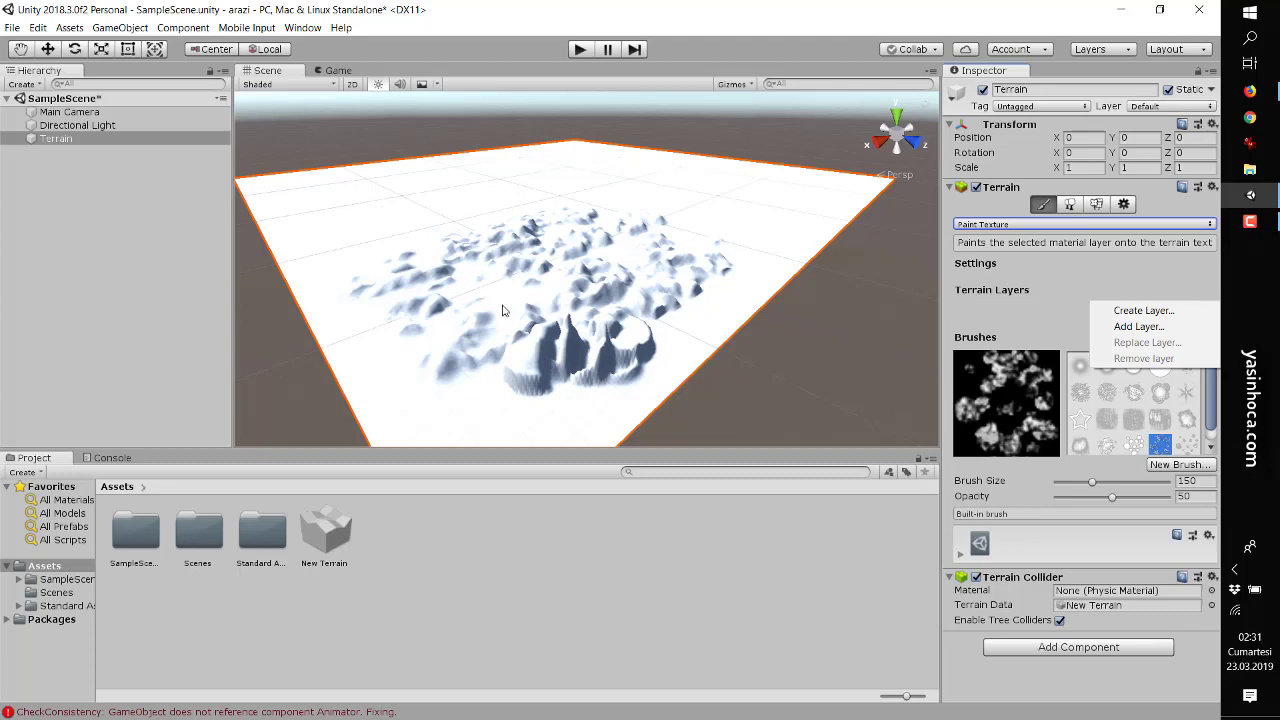
Create a terrain layer from the GrassHillAlbedo texture, covering the whole terrain in grass
click(1110, 314)
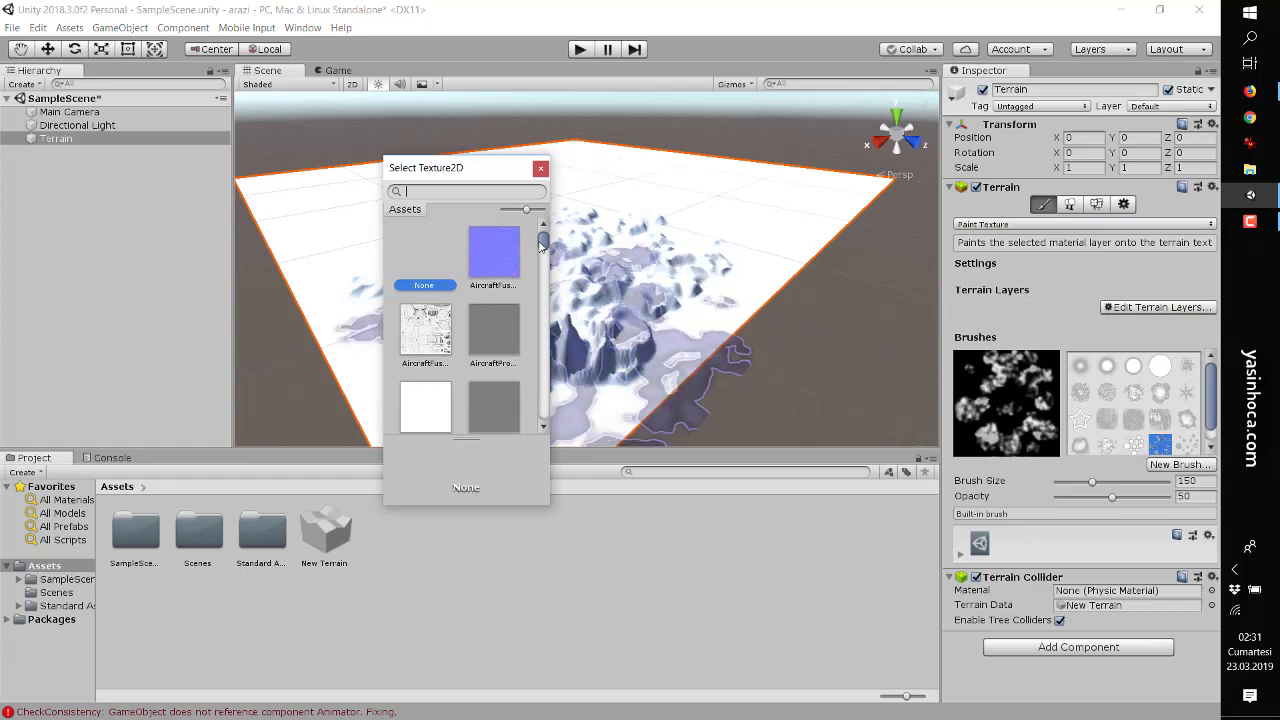
mouse_move(545, 250)
mouse_down()
mouse_move(549, 371)
mouse_move(538, 377)
mouse_move(542, 342)
mouse_up()
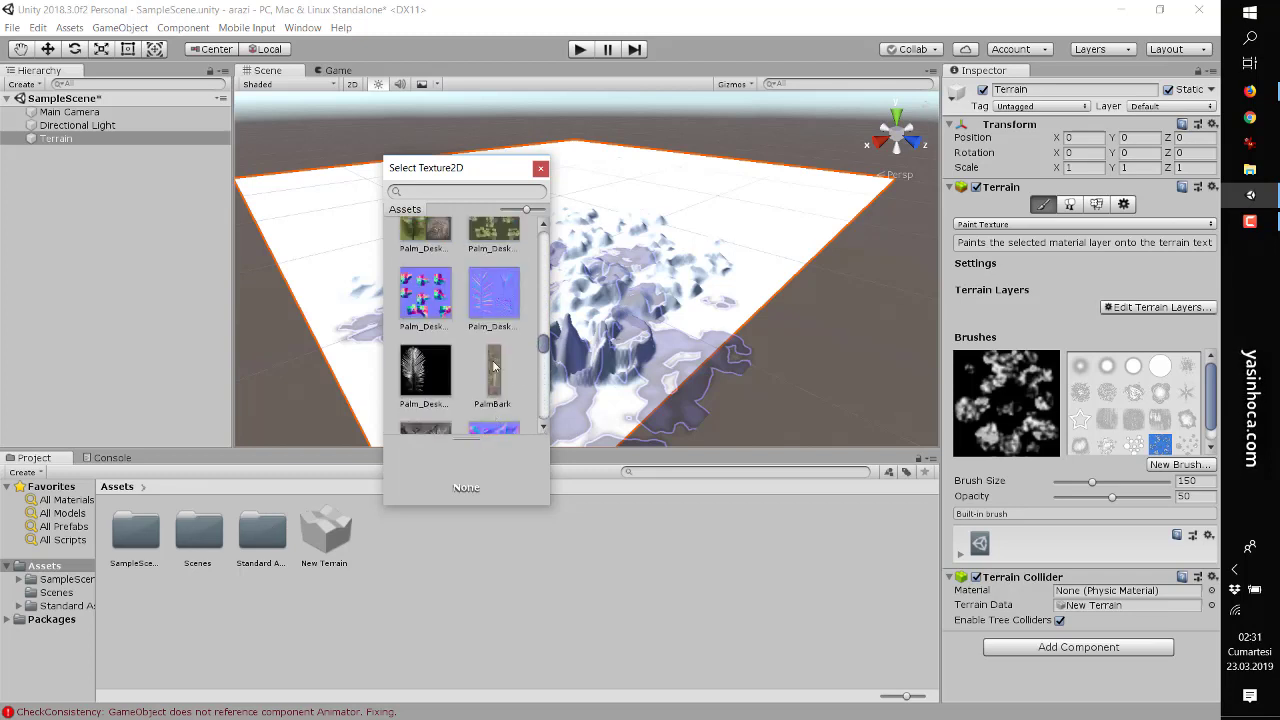
scroll(460, 320, up, 3)
scroll(470, 330, up, 3)
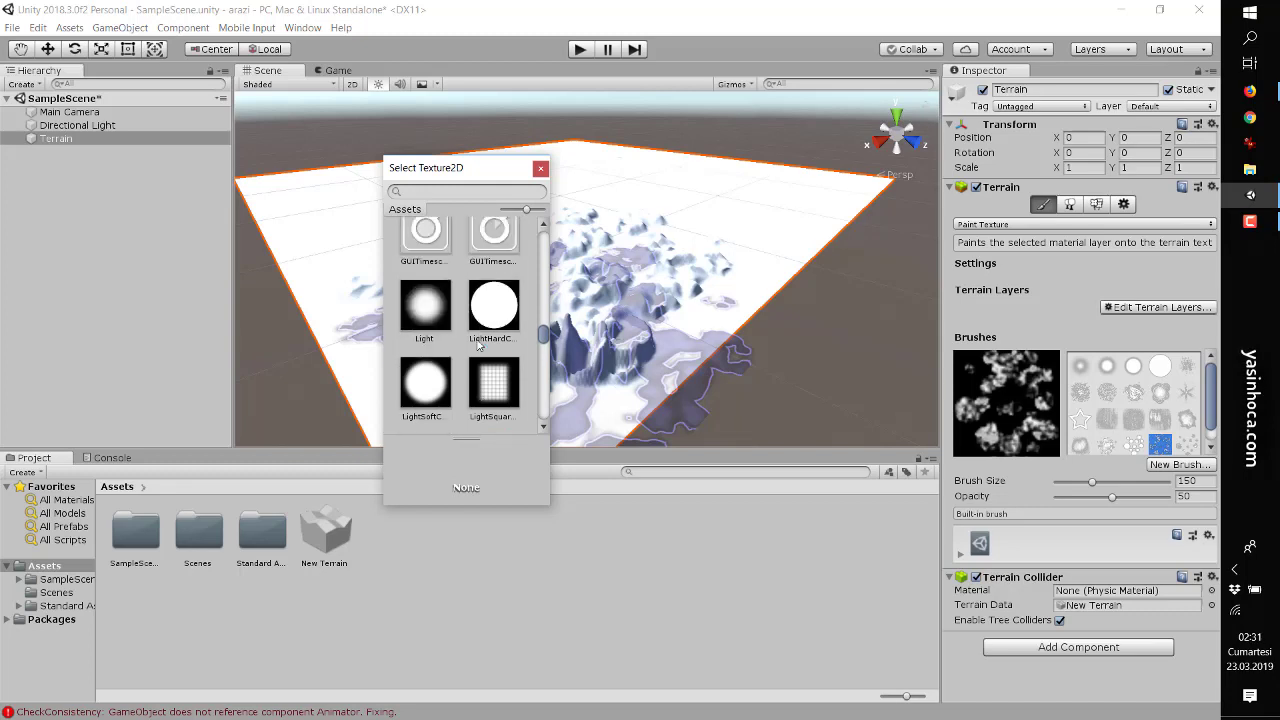
scroll(480, 340, up, 3)
scroll(487, 348, up, 2)
scroll(485, 360, up, 1)
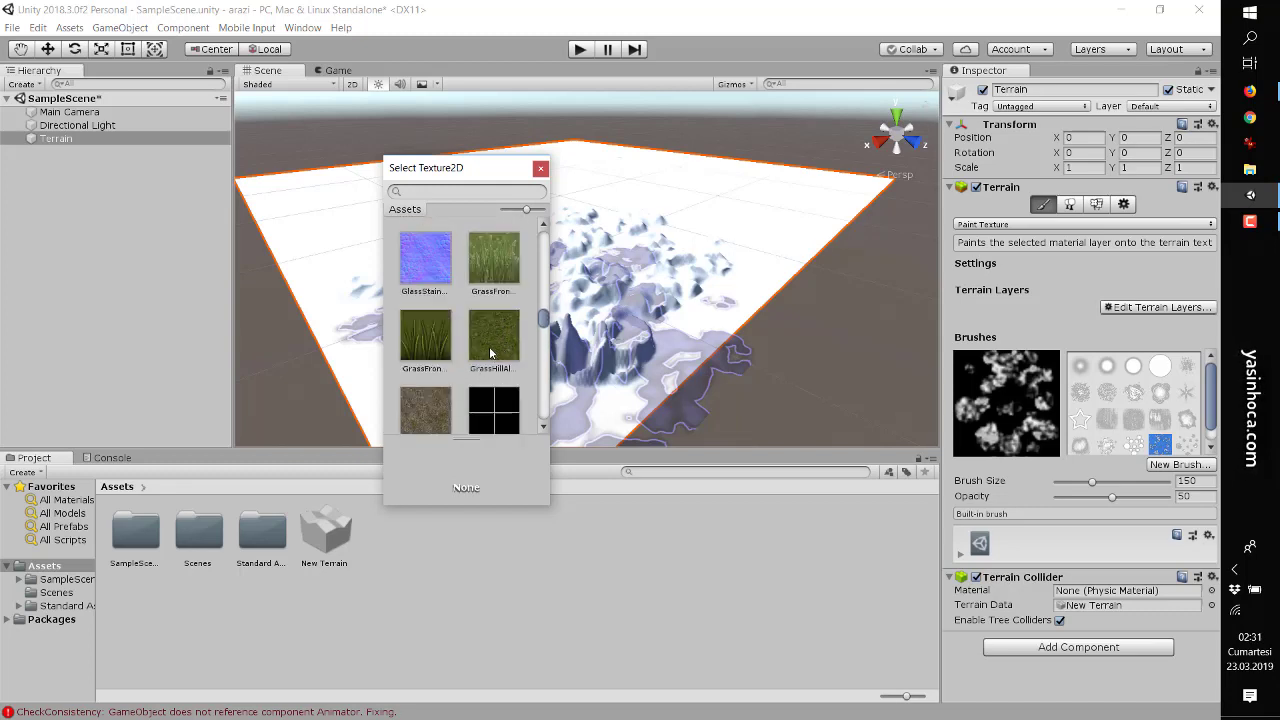
click(492, 354)
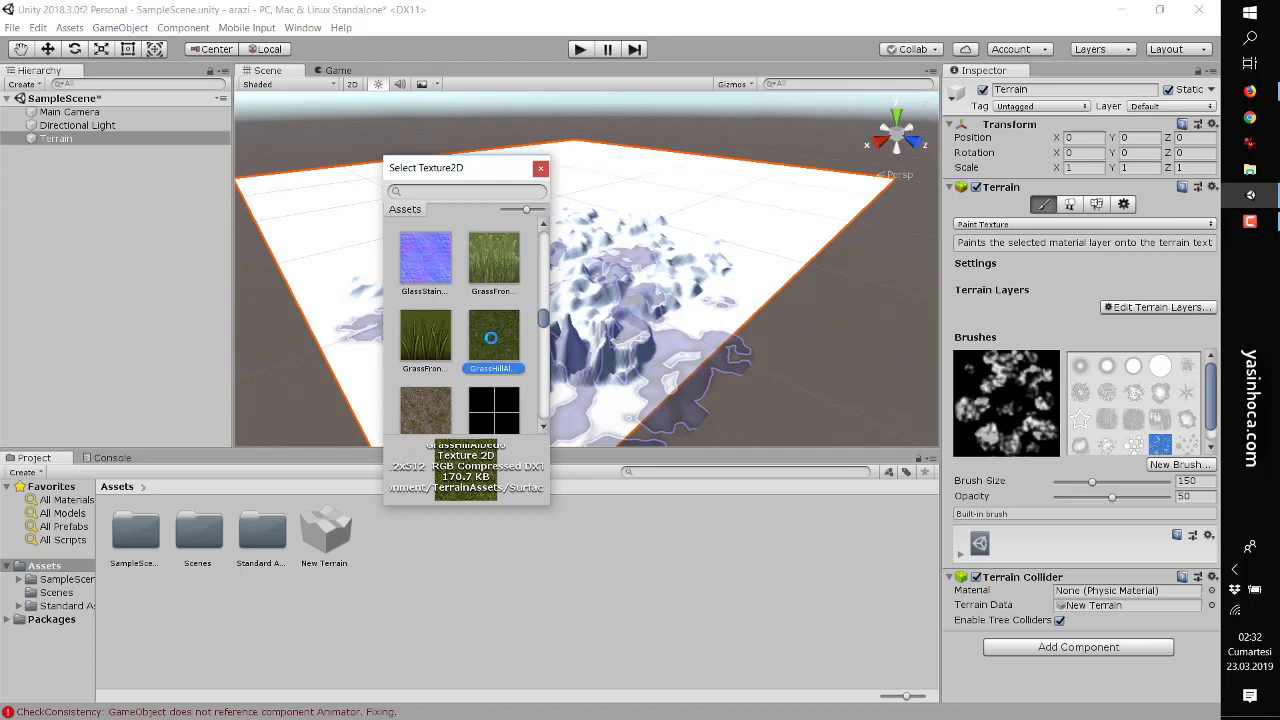
double_click(491, 338)
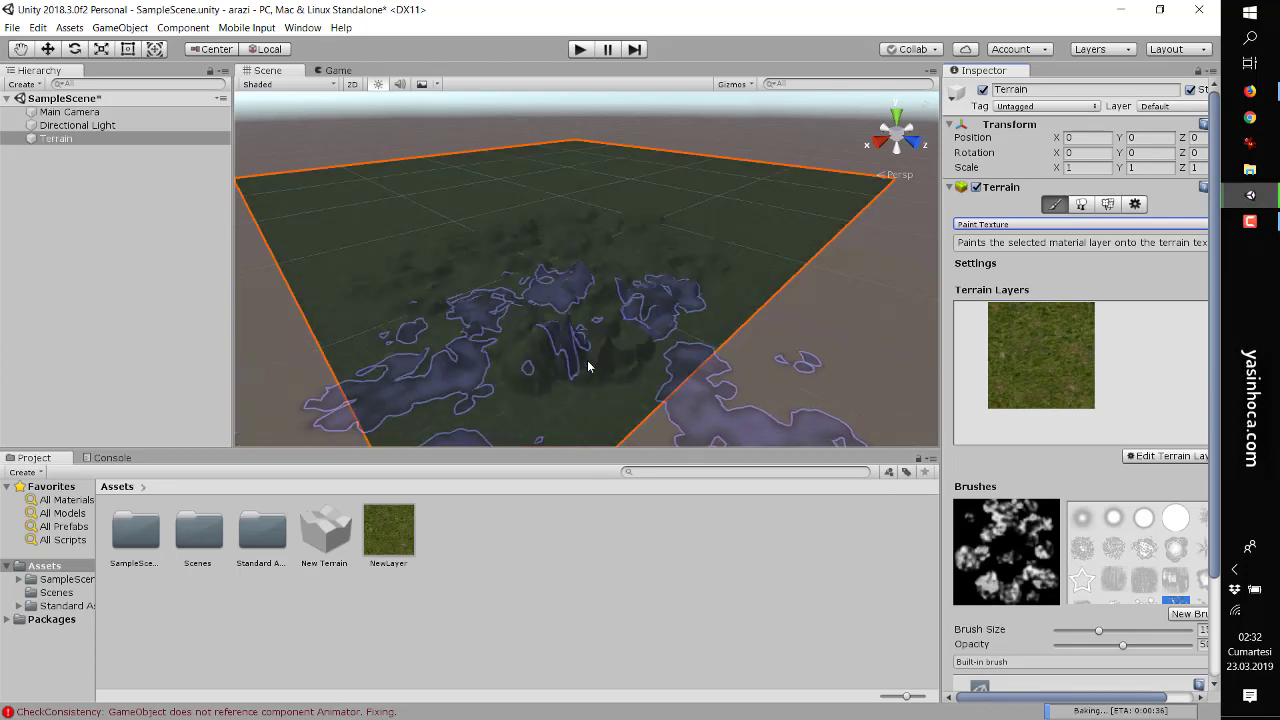
Lower the camera over the hills and pick a small soft round brush
scroll(600, 330, up, 3)
alt+drag(631, 291, 666, 246)
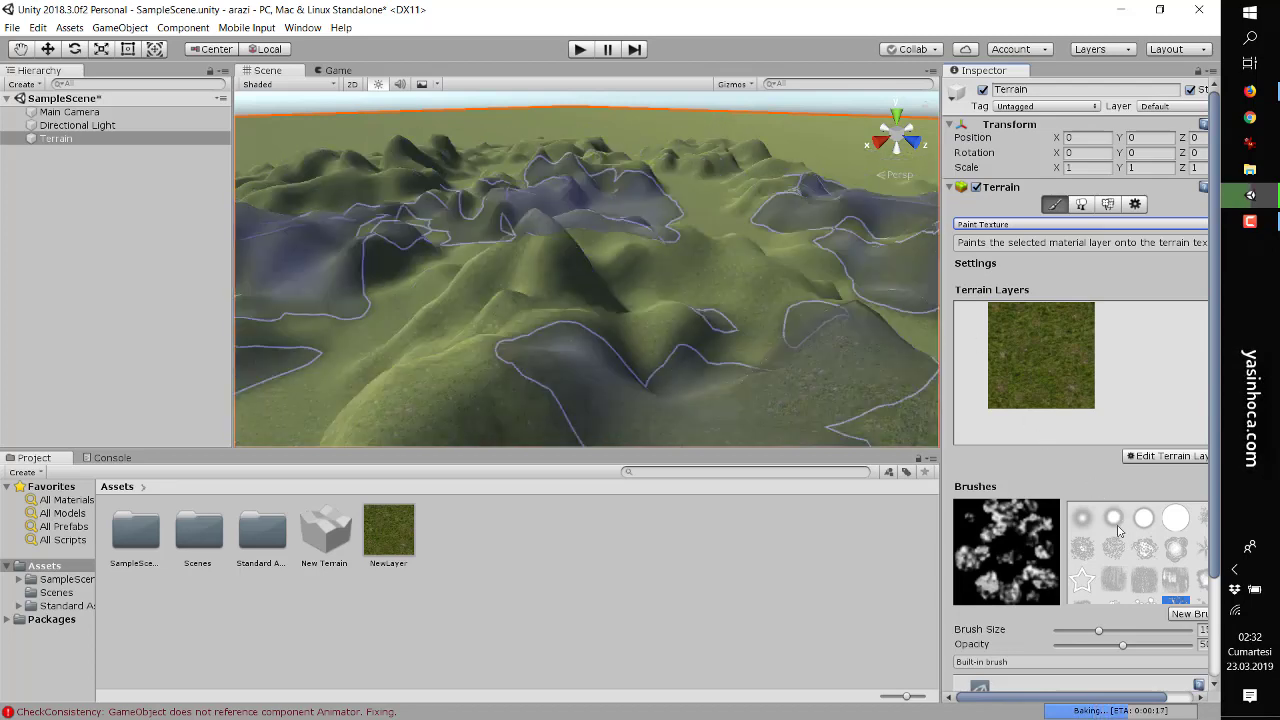
click(1114, 518)
drag(1099, 631, 1057, 636)
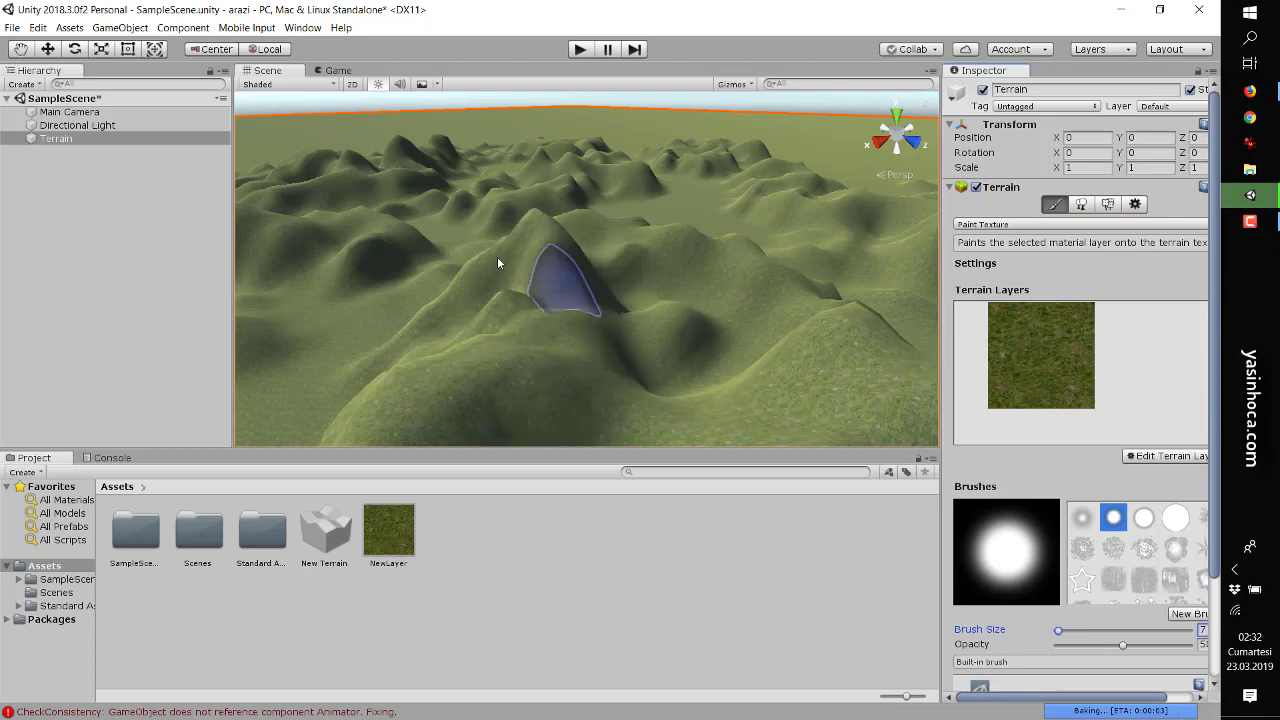
Scroll the inspector back to Terrain Layers and open the Edit Terrain Layers menu again
scroll(580, 303, down, 5)
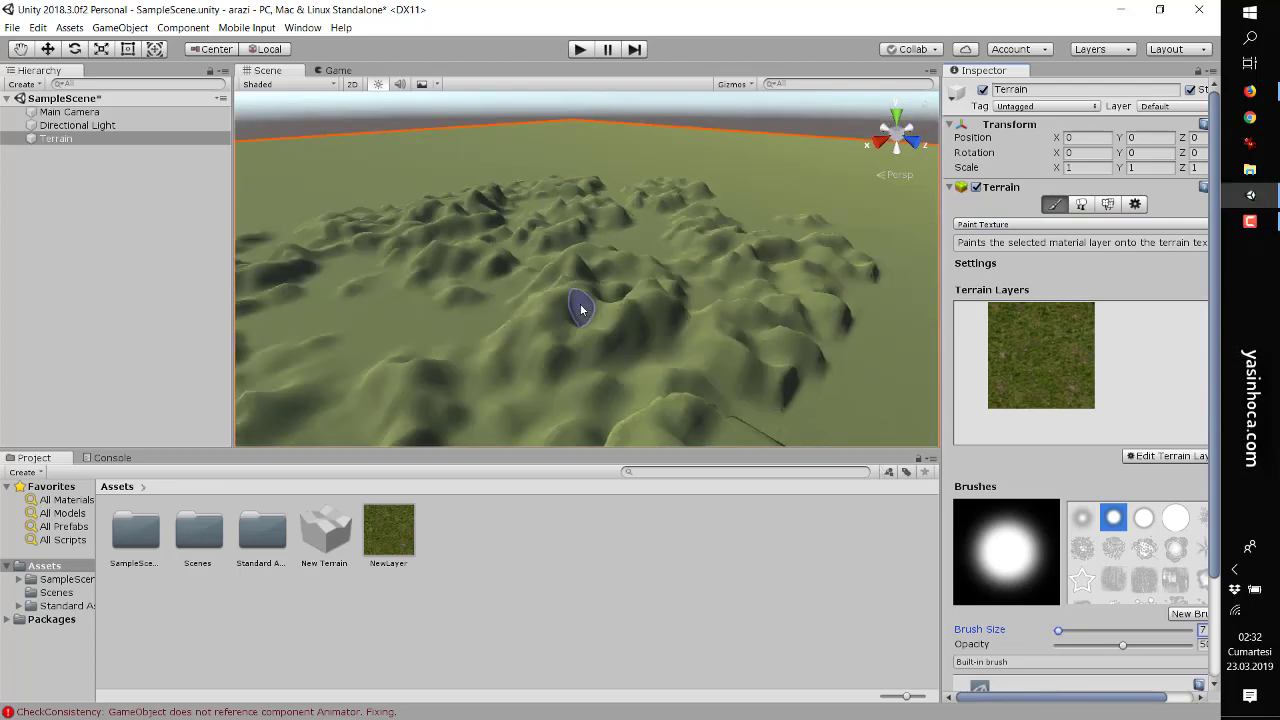
scroll(580, 303, down, 2)
scroll(592, 321, up, 5)
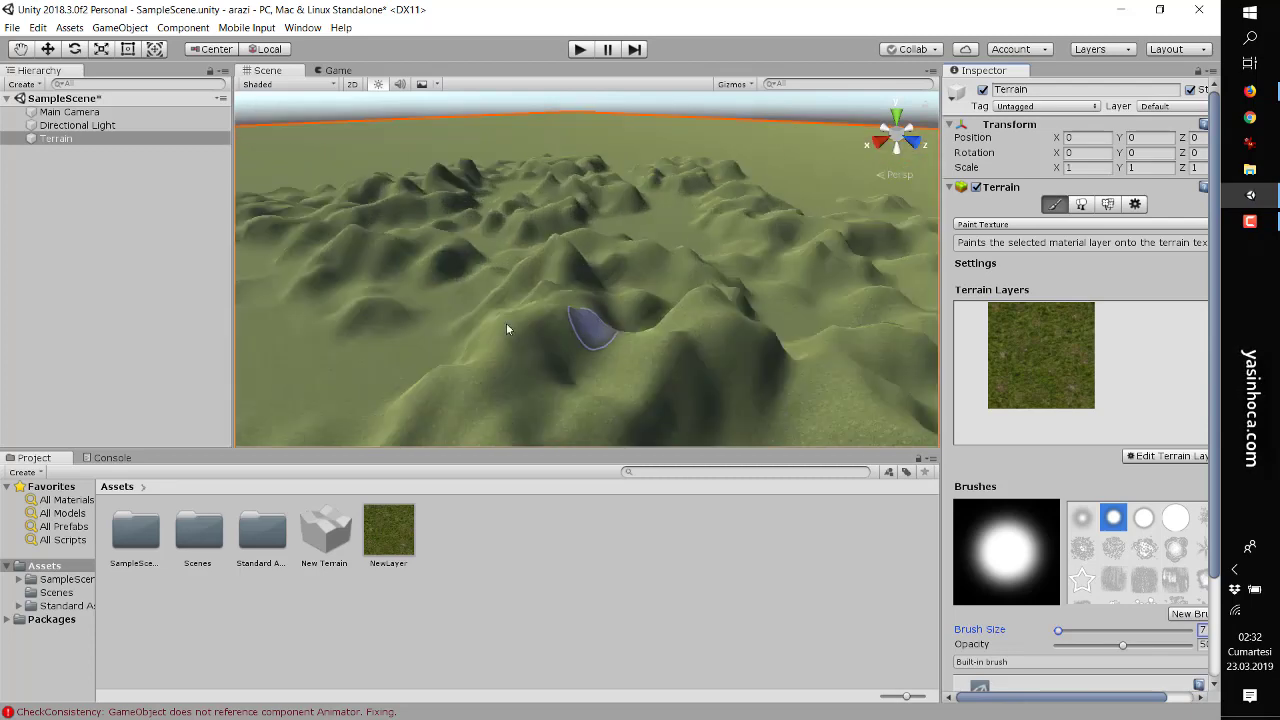
scroll(540, 326, down, 2)
scroll(565, 345, down, 3)
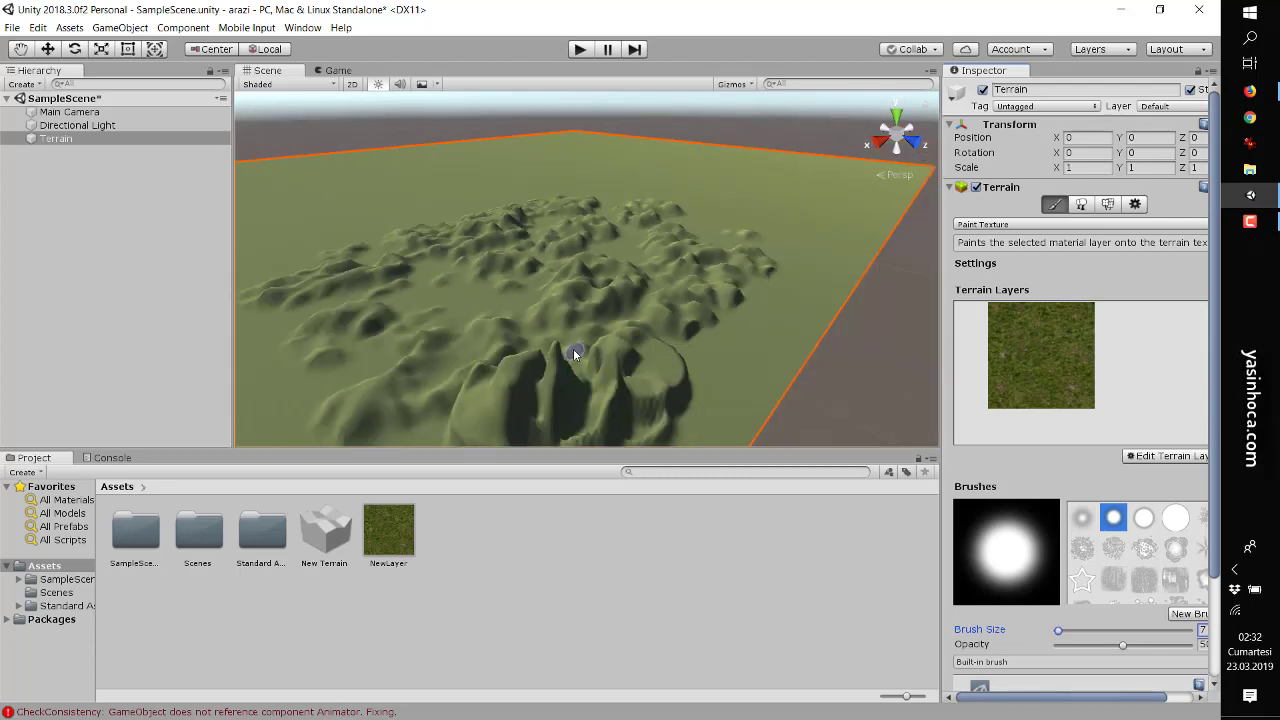
scroll(573, 348, down, 2)
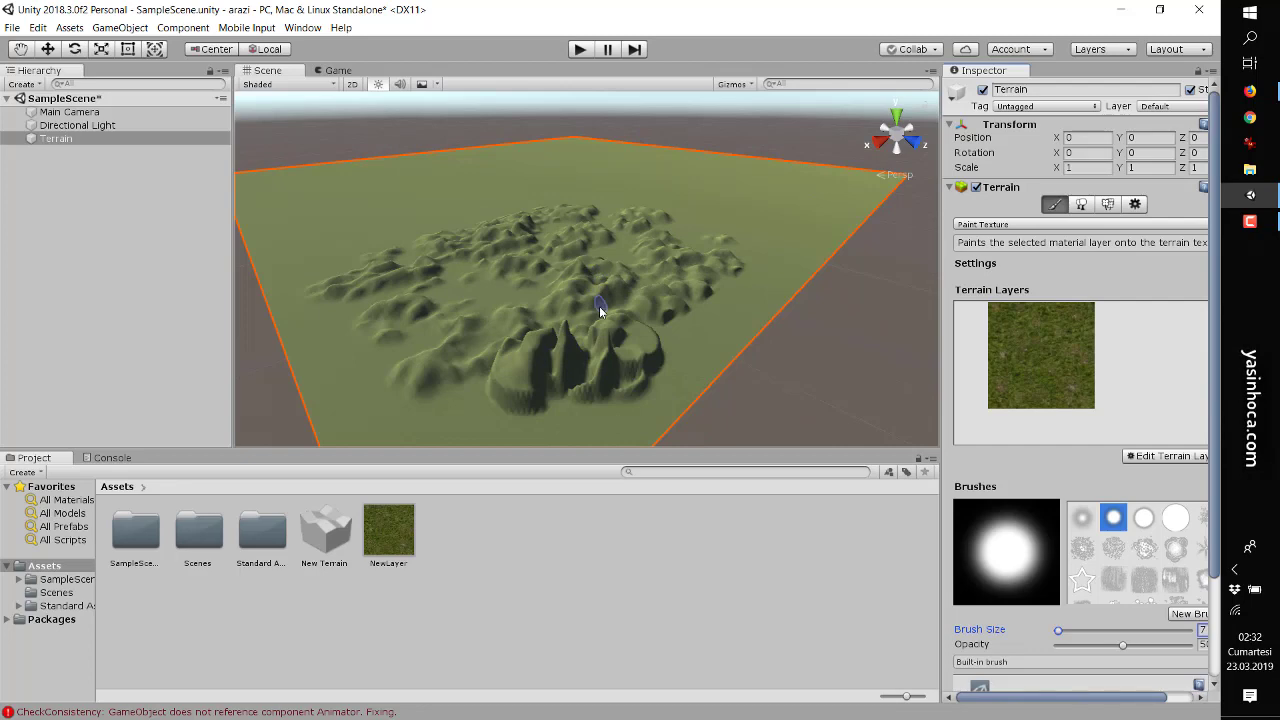
scroll(600, 312, up, 3)
scroll(599, 306, up, 3)
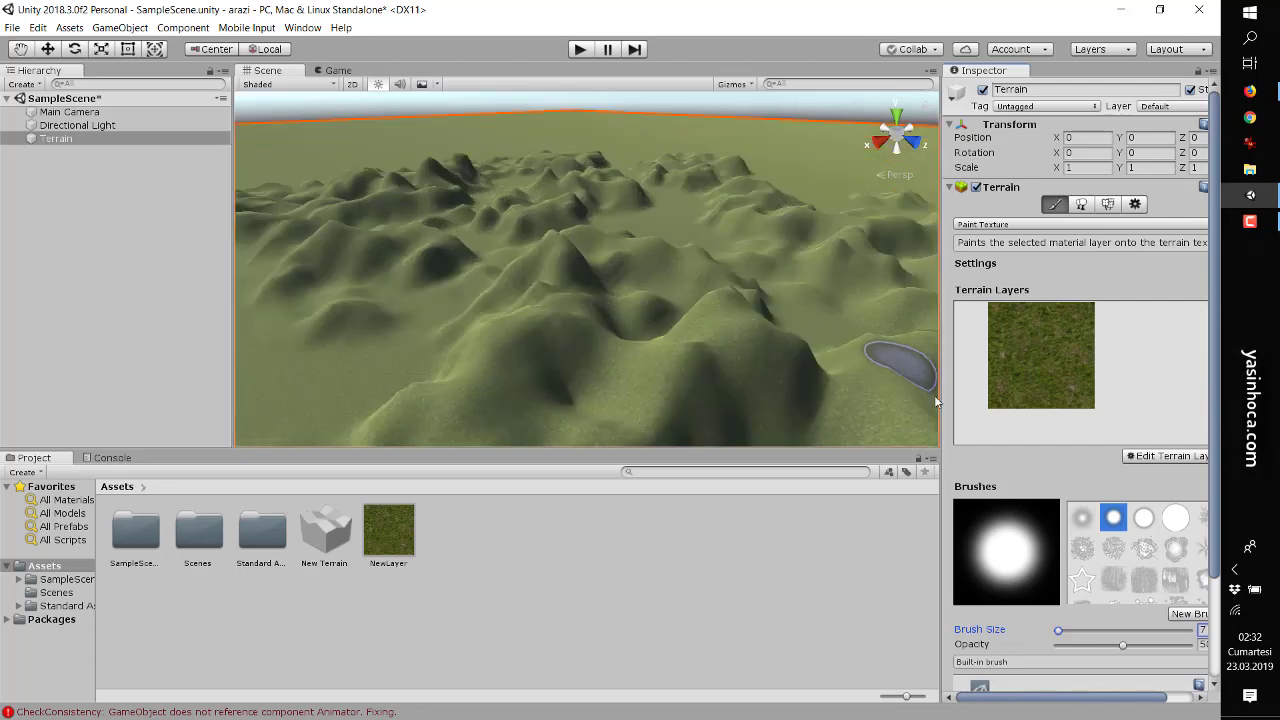
click(1158, 457)
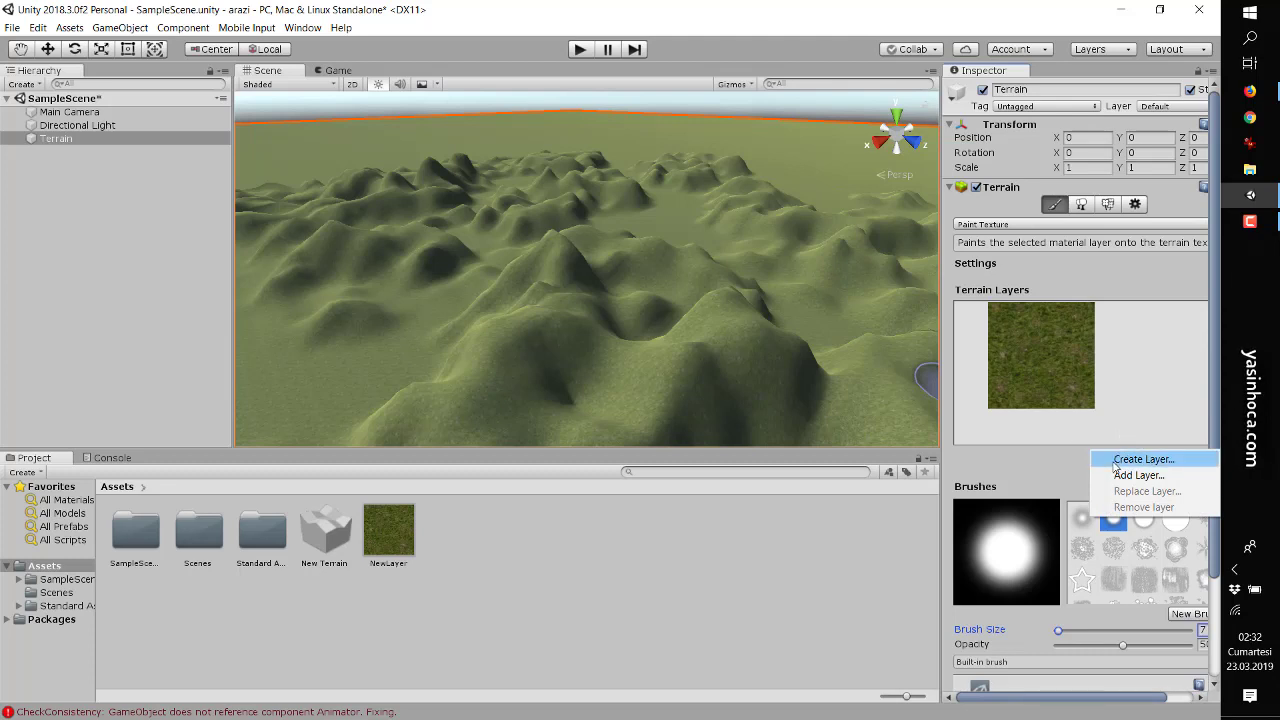
Create a second terrain layer from the CliffAlbedo rock texture, adding NewLayer 1
click(1130, 459)
scroll(480, 346, down, 2)
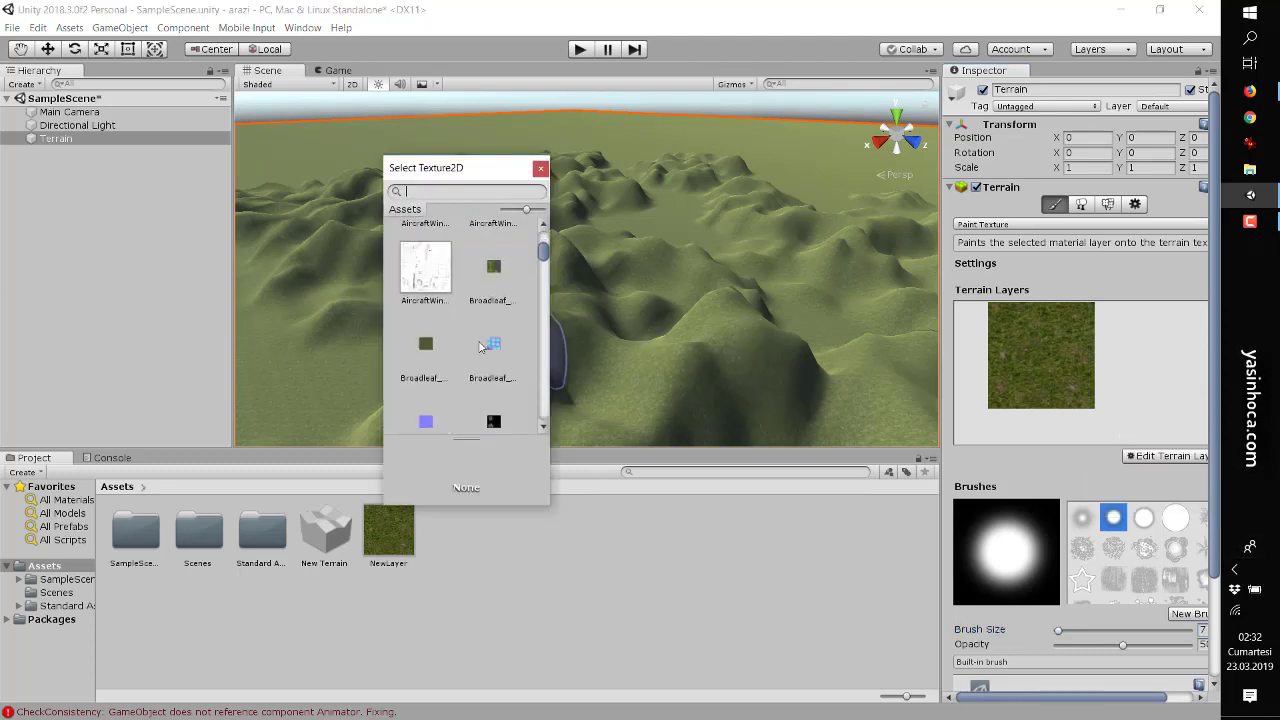
scroll(481, 347, down, 2)
scroll(482, 348, down, 2)
scroll(484, 349, down, 2)
scroll(484, 349, down, 2)
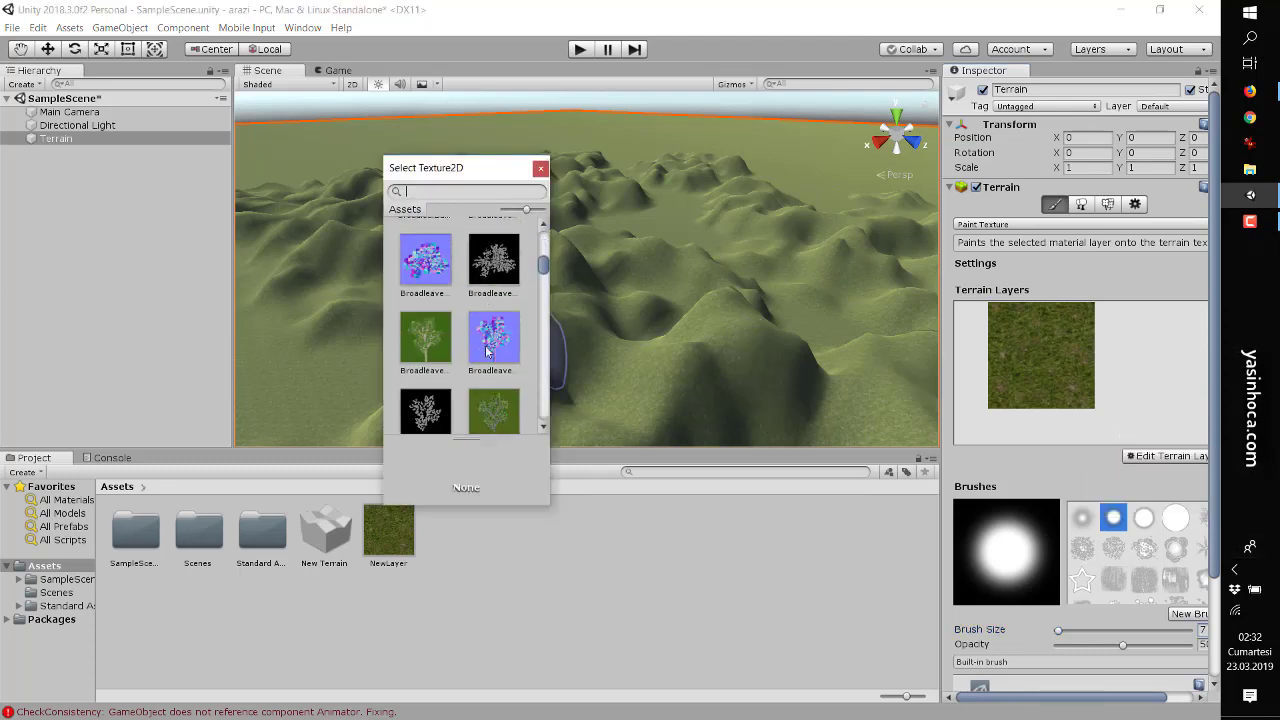
scroll(485, 350, down, 2)
scroll(486, 351, down, 2)
scroll(488, 352, down, 2)
scroll(488, 356, down, 1)
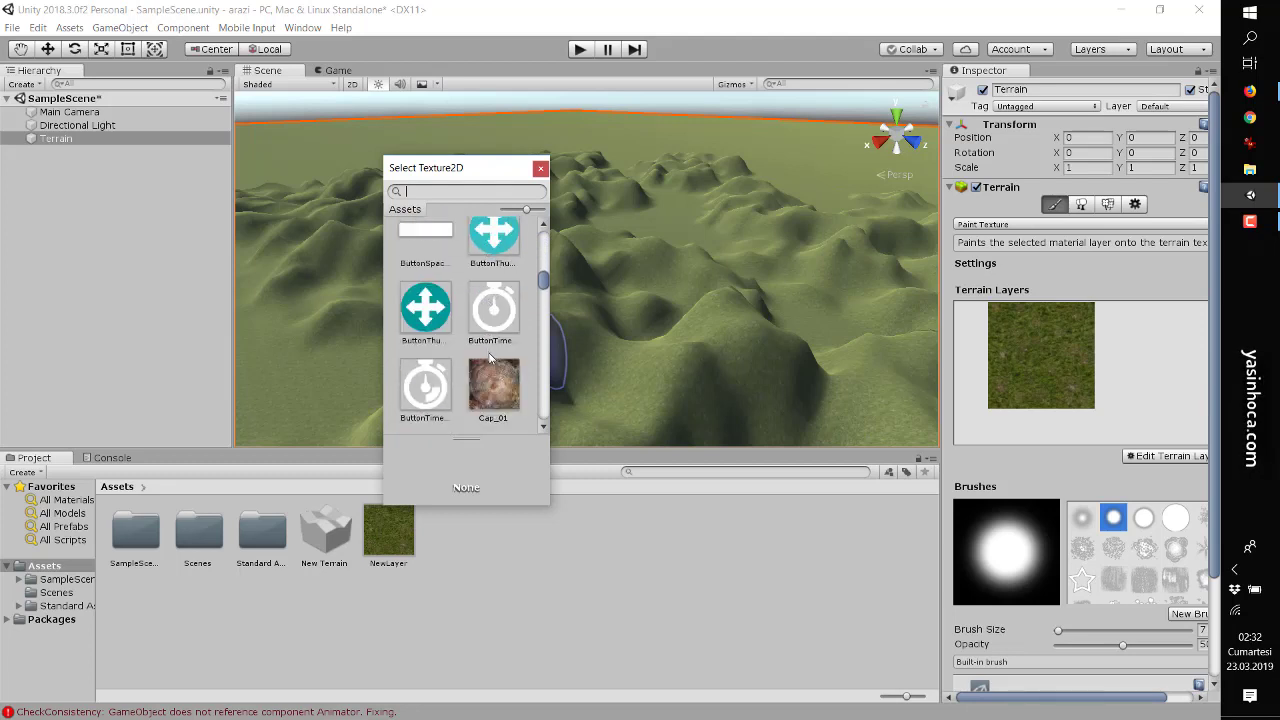
scroll(490, 364, down, 2)
scroll(493, 375, down, 1)
scroll(498, 382, down, 1)
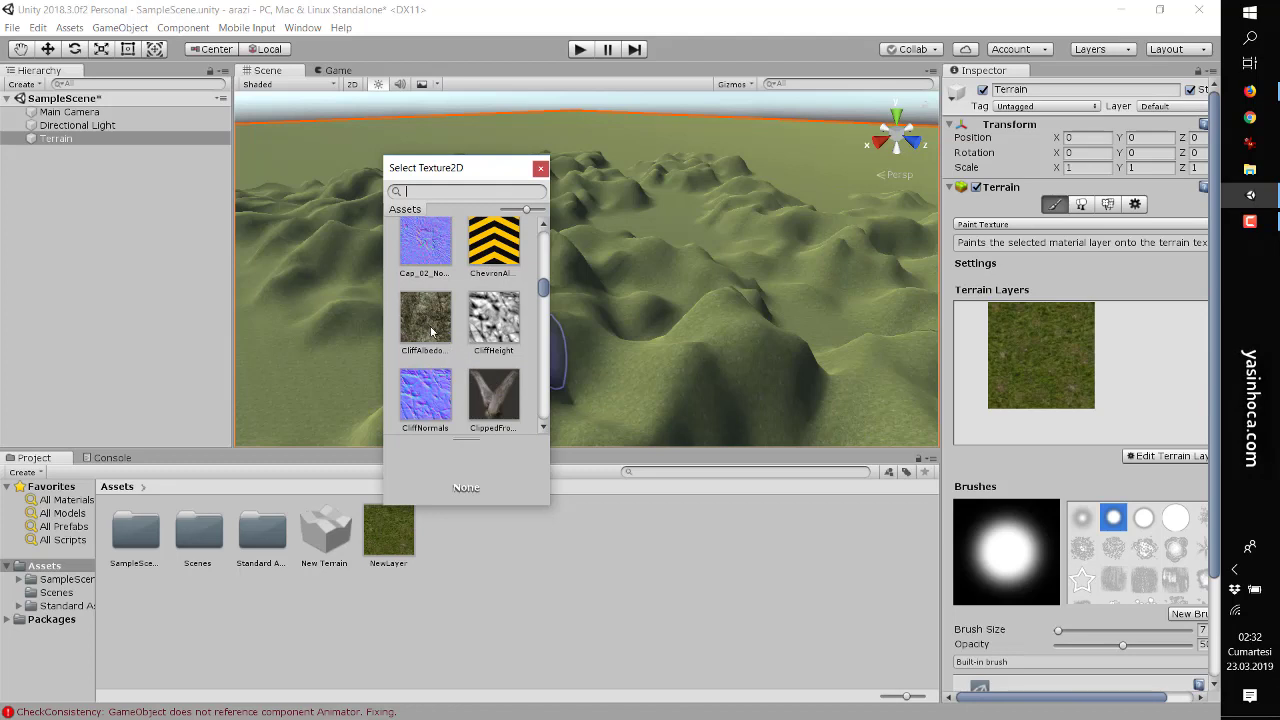
scroll(496, 383, down, 1)
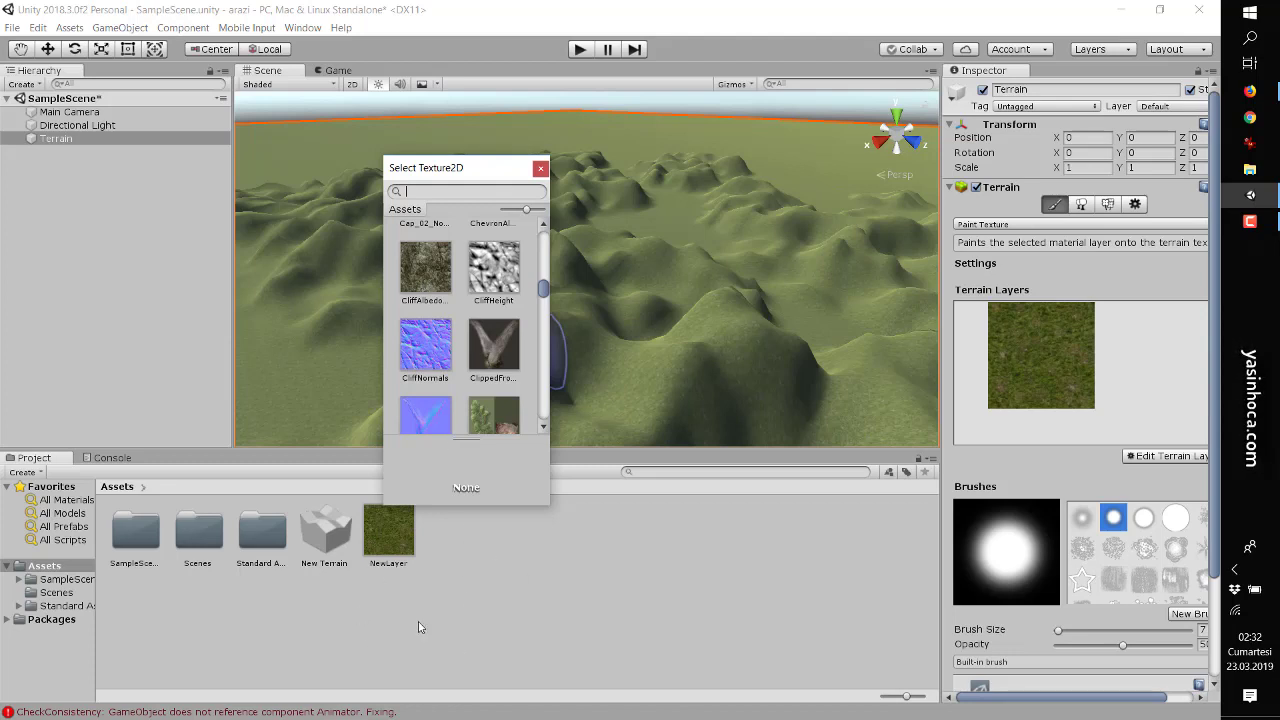
click(427, 295)
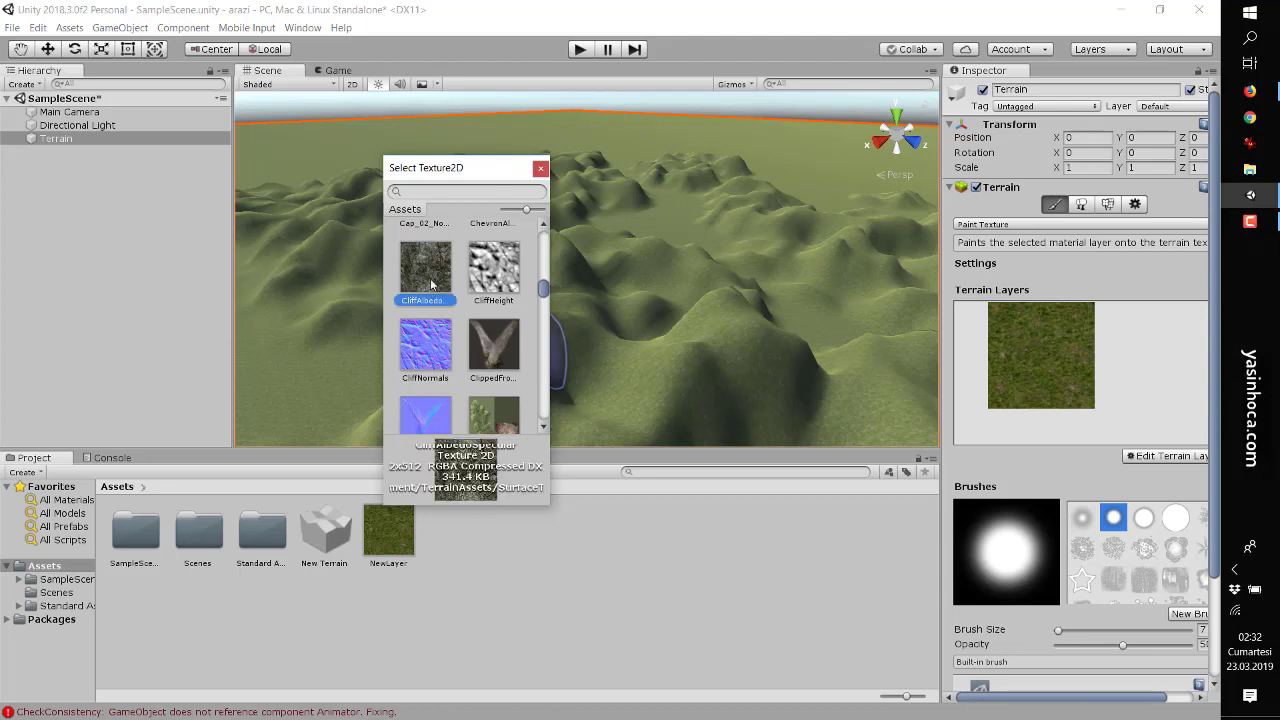
double_click(426, 288)
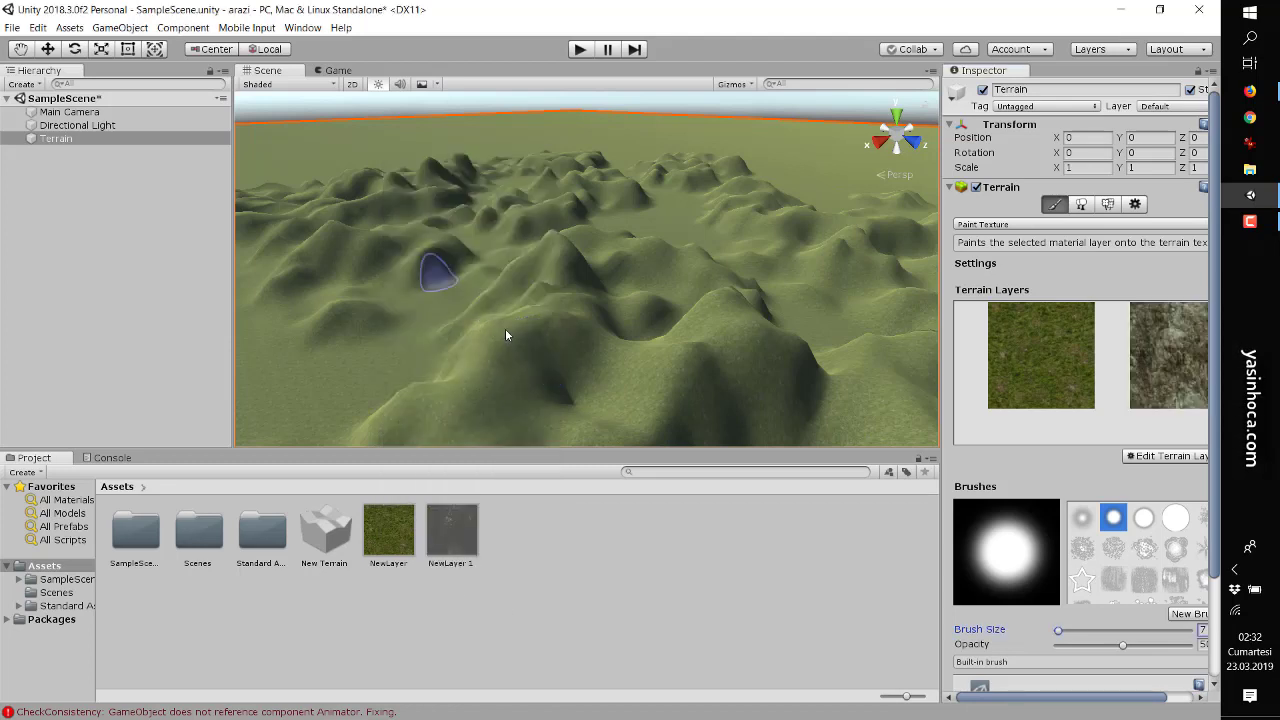
Select rock layer NewLayer 1 and paint it over the central hill, left hill, peak and right side
click(1172, 362)
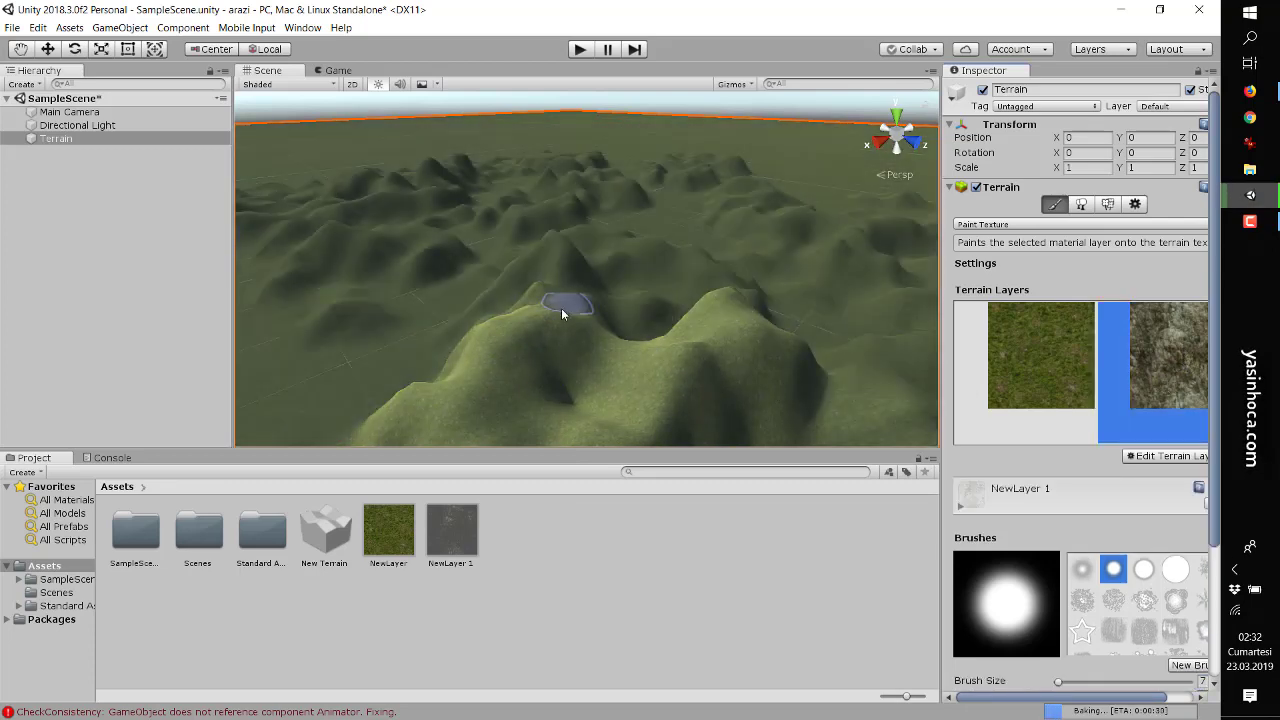
scroll(1141, 590, down, 2)
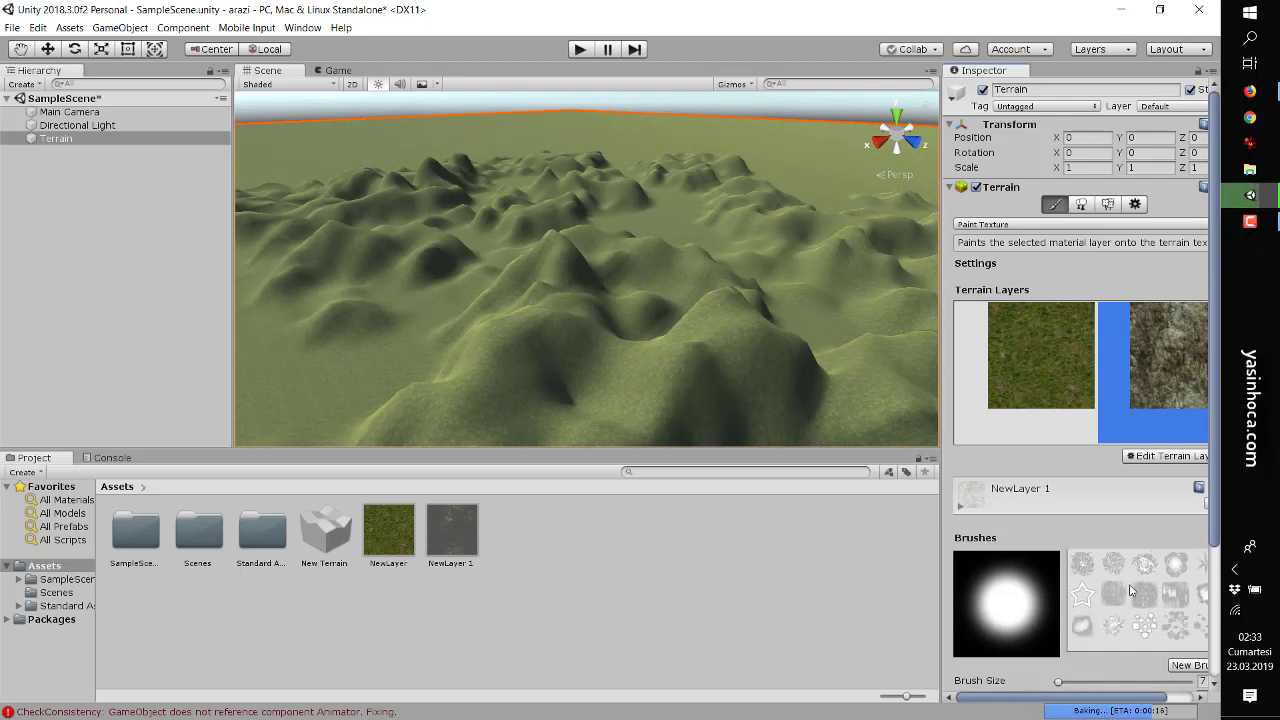
scroll(1137, 585, up, 2)
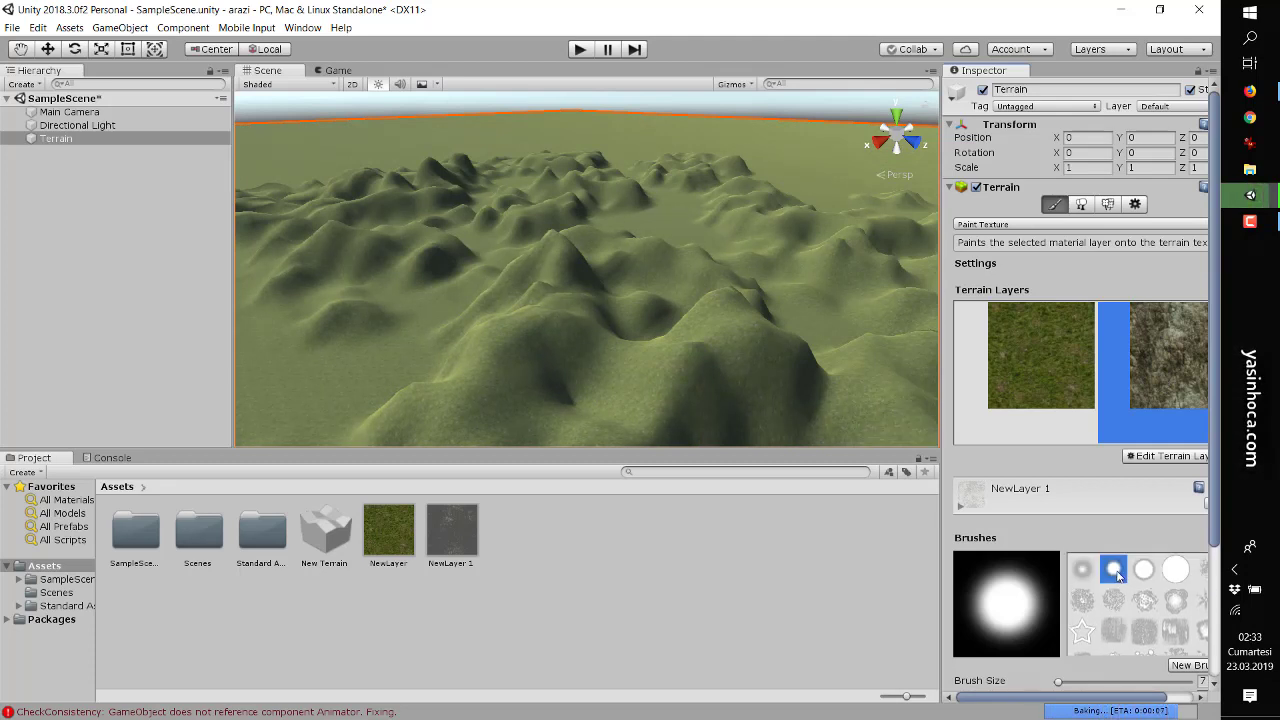
drag(701, 355, 653, 364)
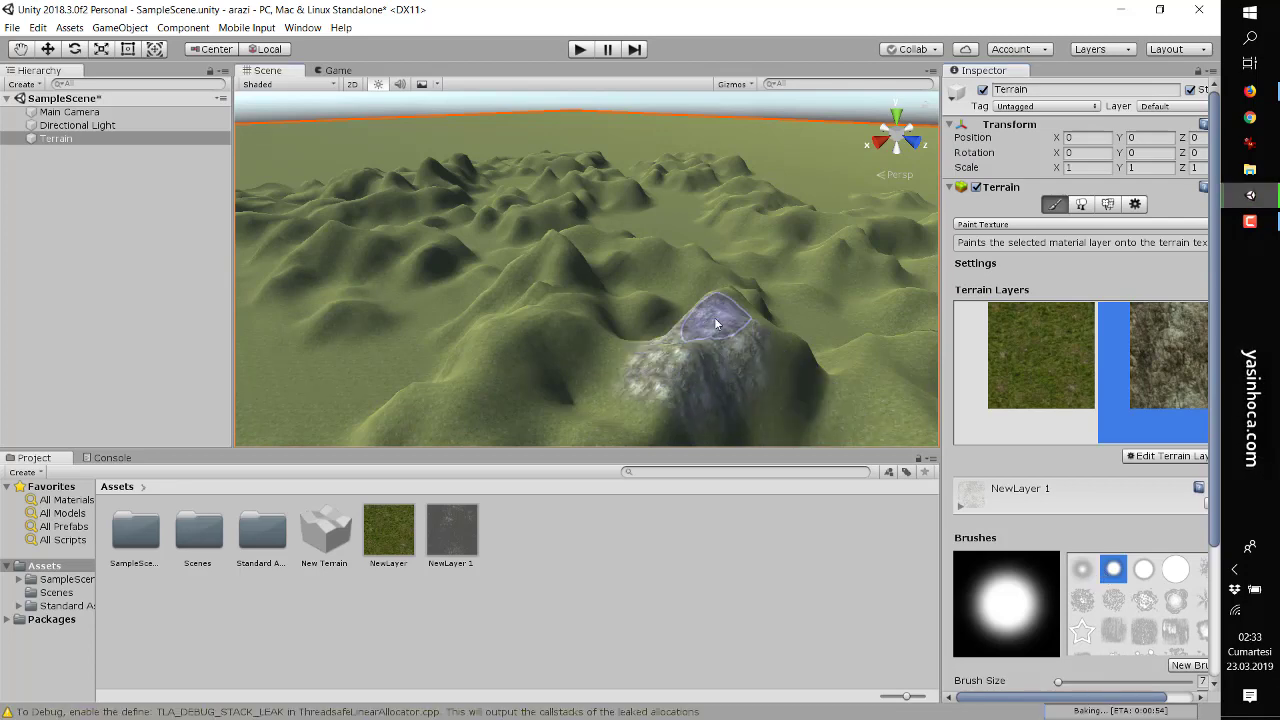
mouse_move(767, 353)
mouse_down()
mouse_move(609, 362)
mouse_move(478, 406)
mouse_move(528, 324)
mouse_up()
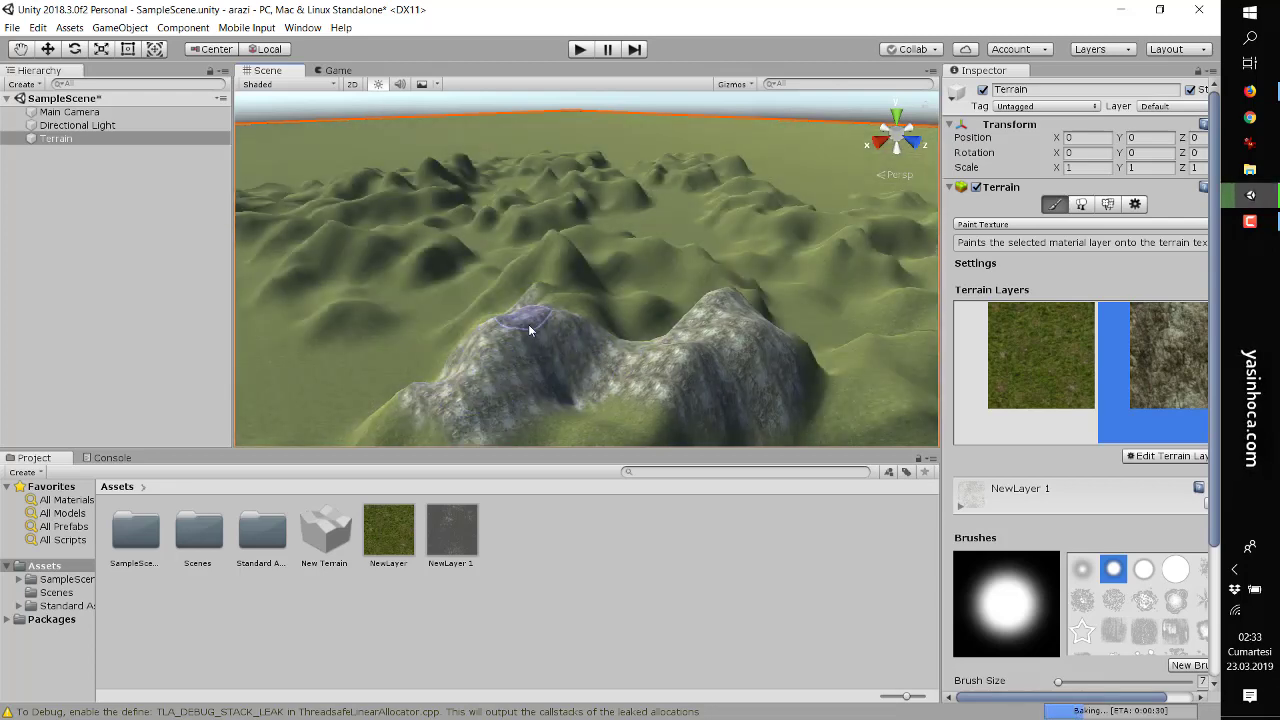
drag(683, 317, 453, 333)
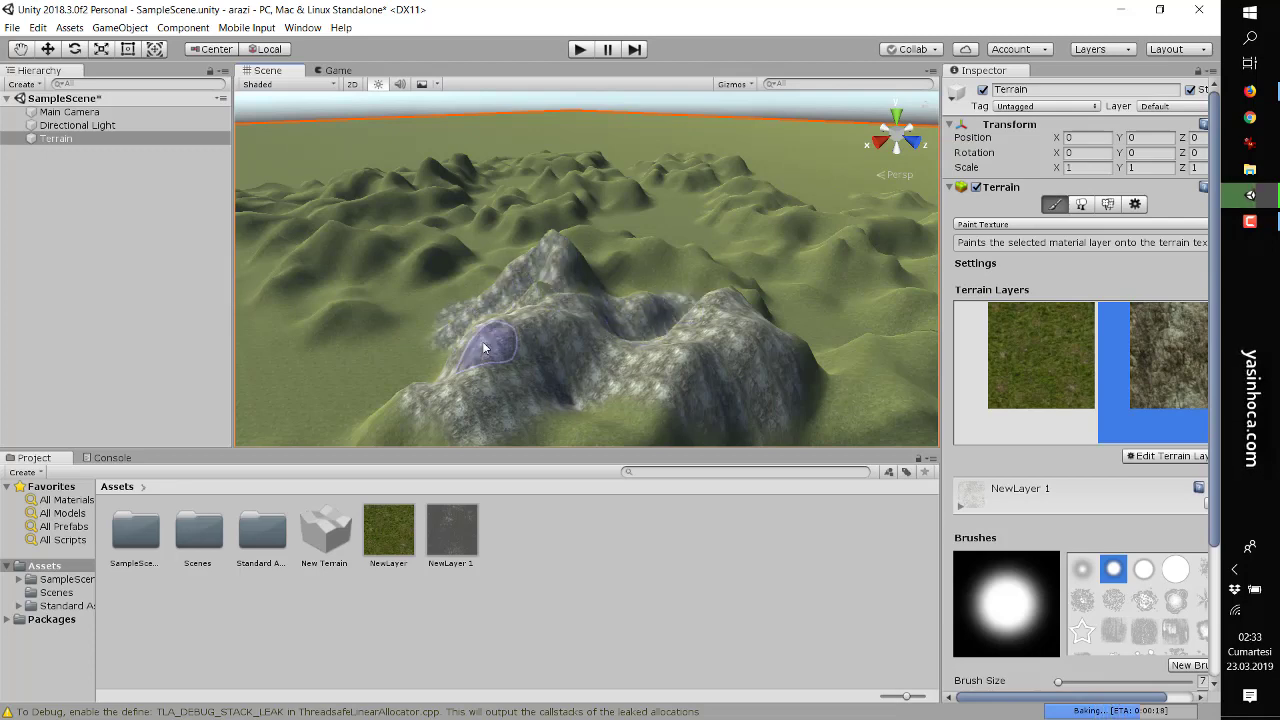
key(f)
scroll(580, 352, up, 3)
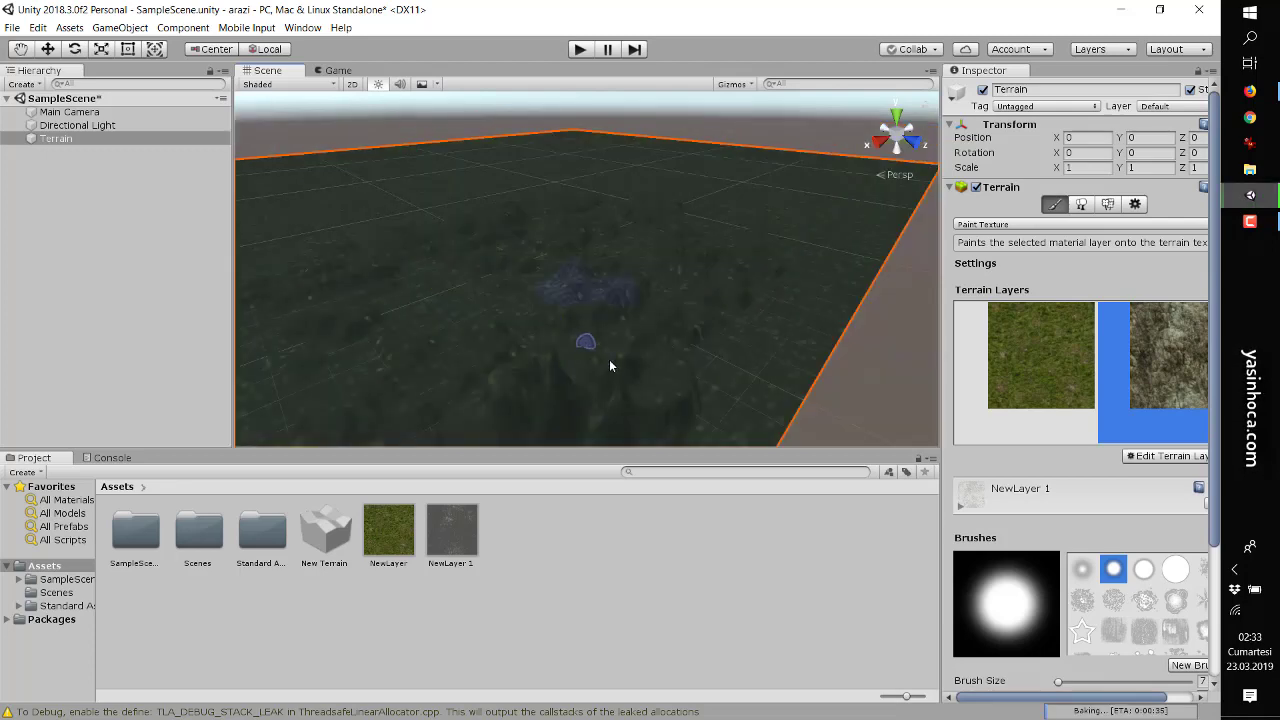
scroll(610, 365, up, 3)
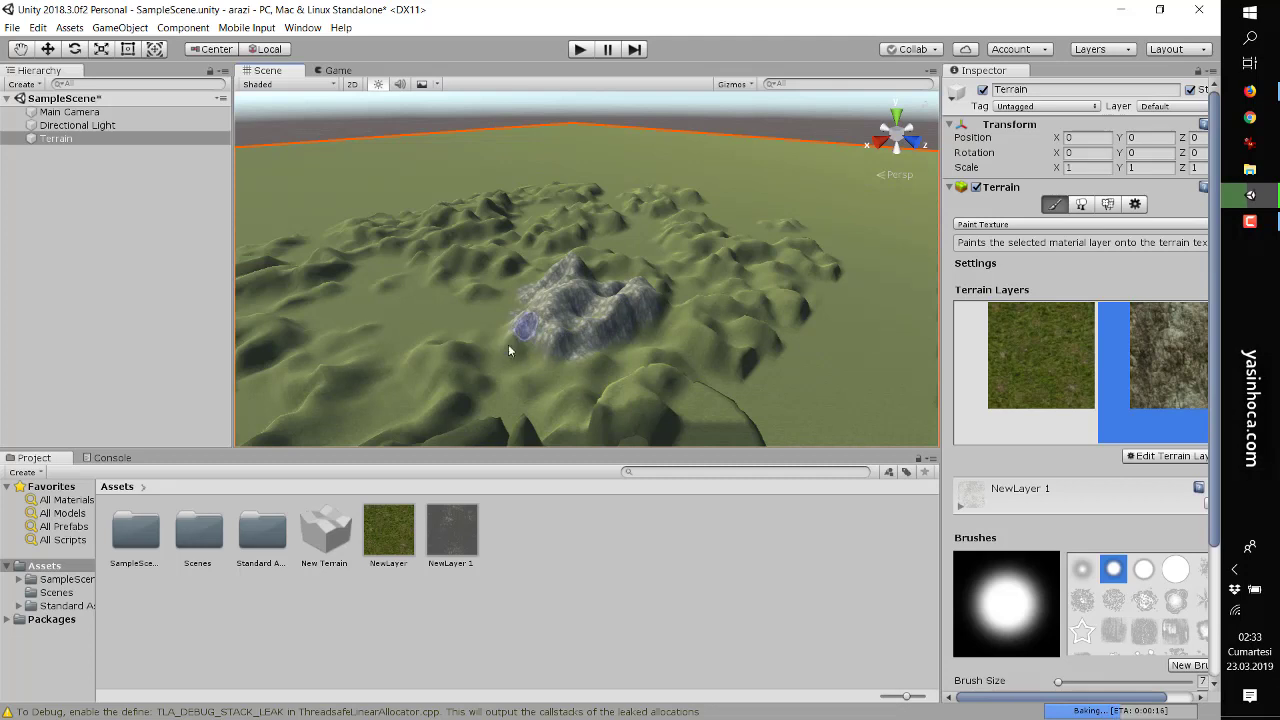
mouse_move(683, 328)
mouse_down()
mouse_move(656, 342)
mouse_move(689, 345)
mouse_up()
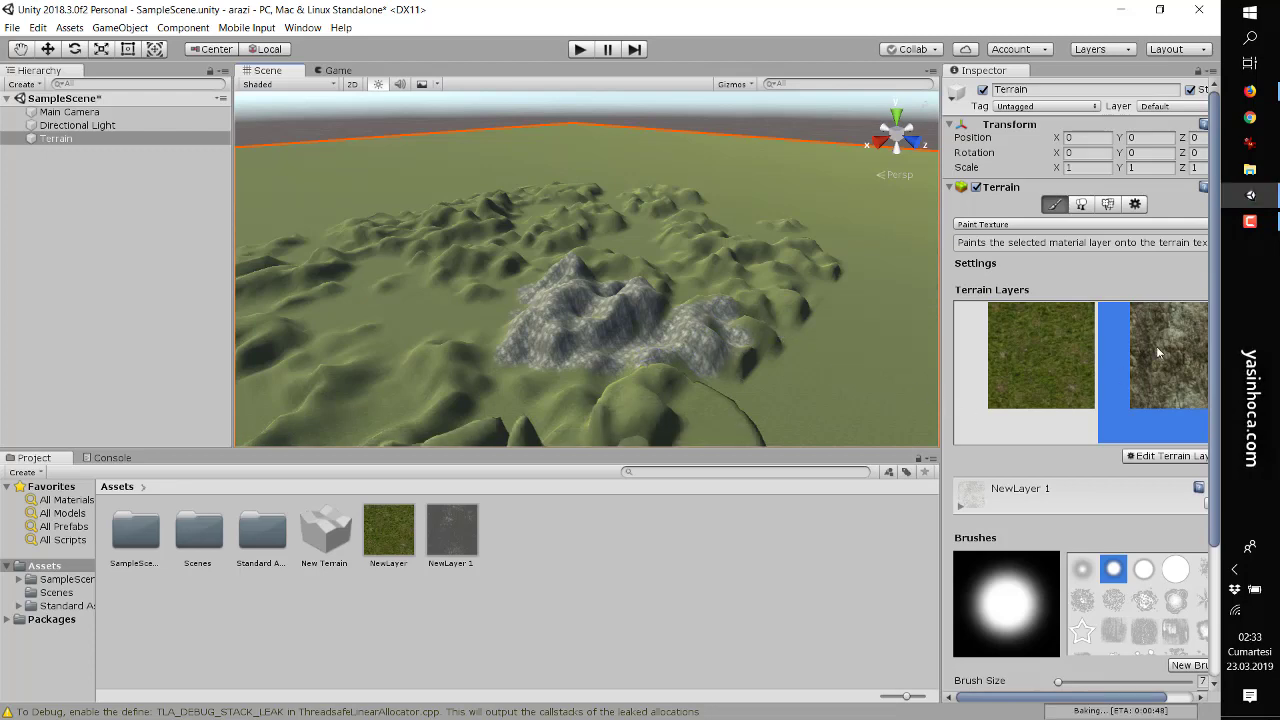
Choose the grass NewLayer and paint grass over the right edge of the rock patch
click(1170, 457)
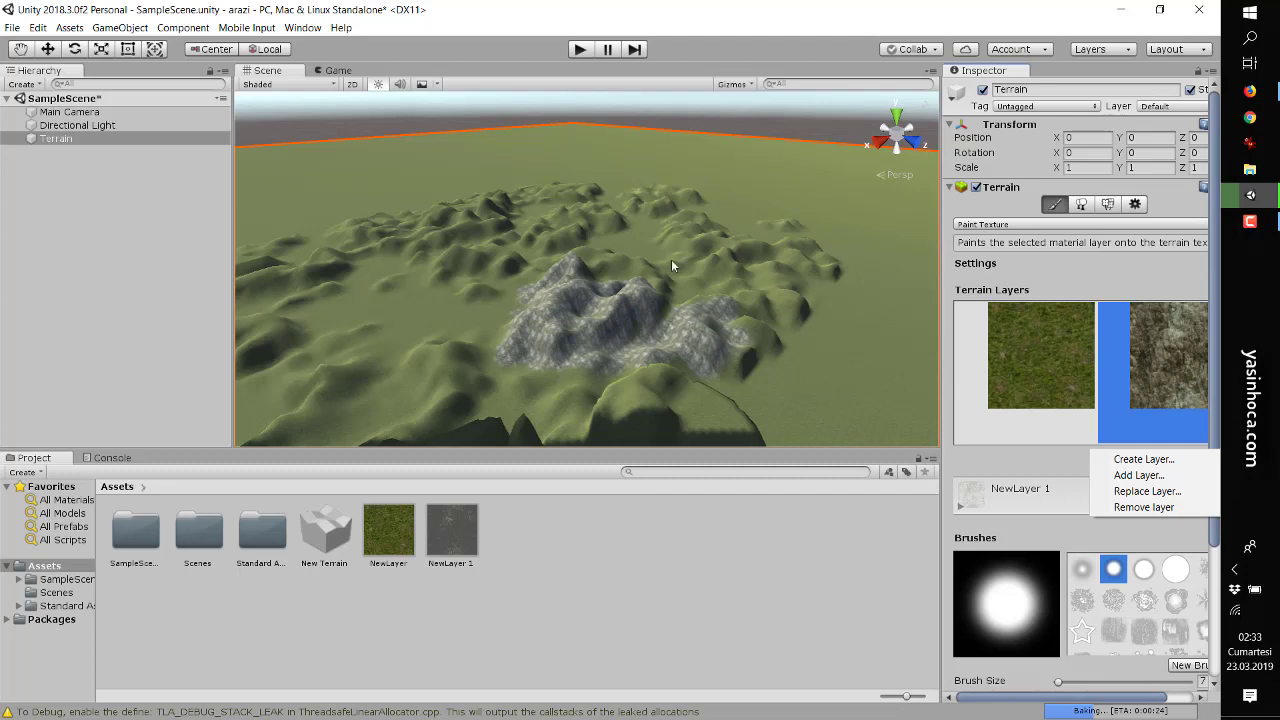
click(1028, 340)
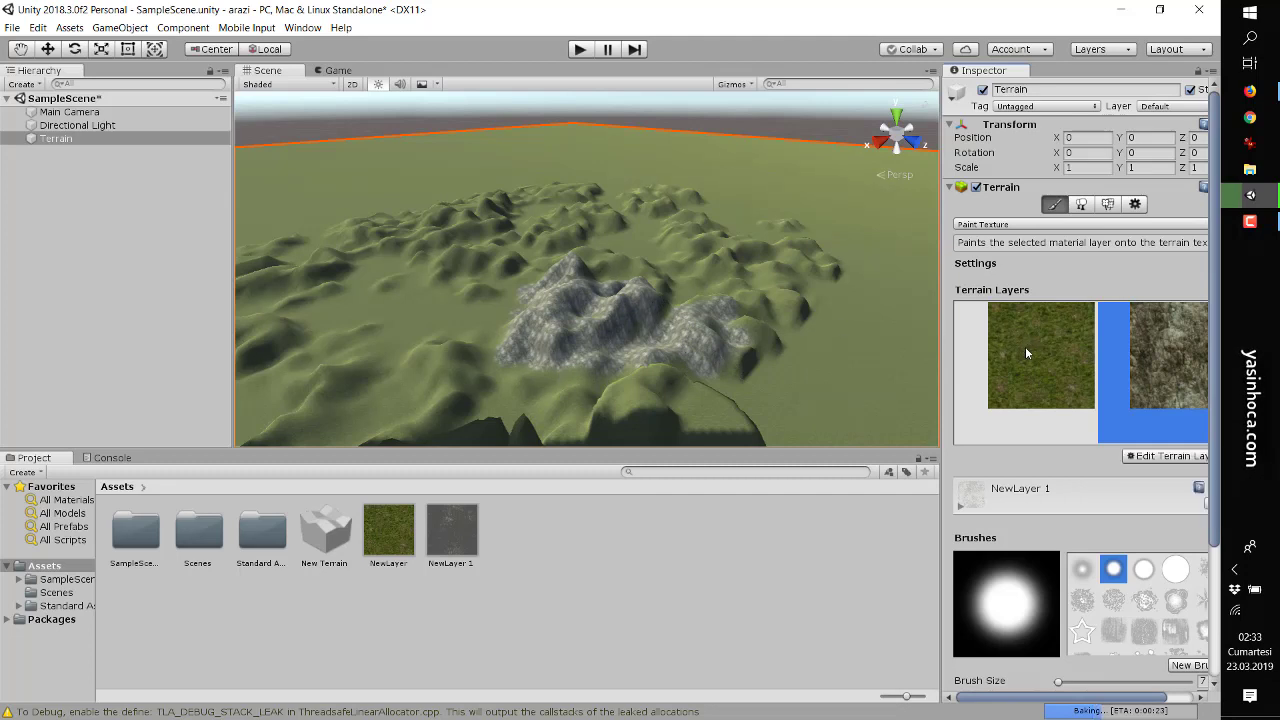
click(1035, 362)
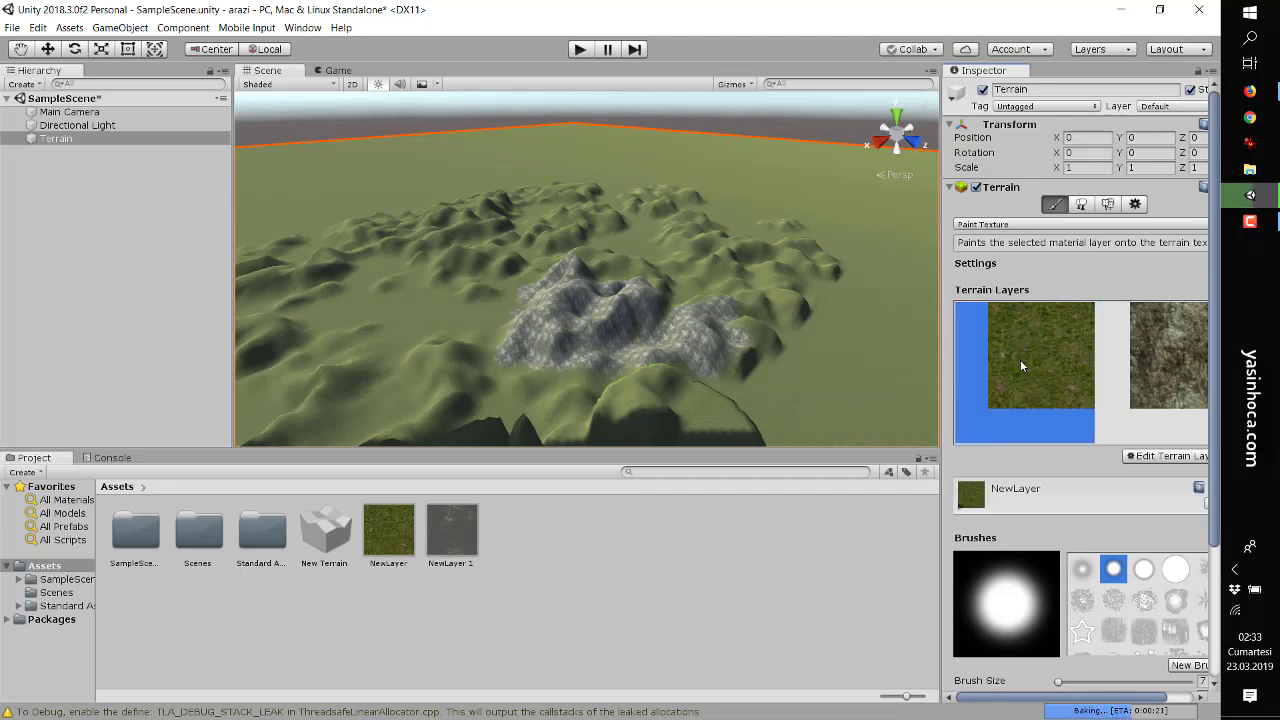
drag(706, 355, 739, 361)
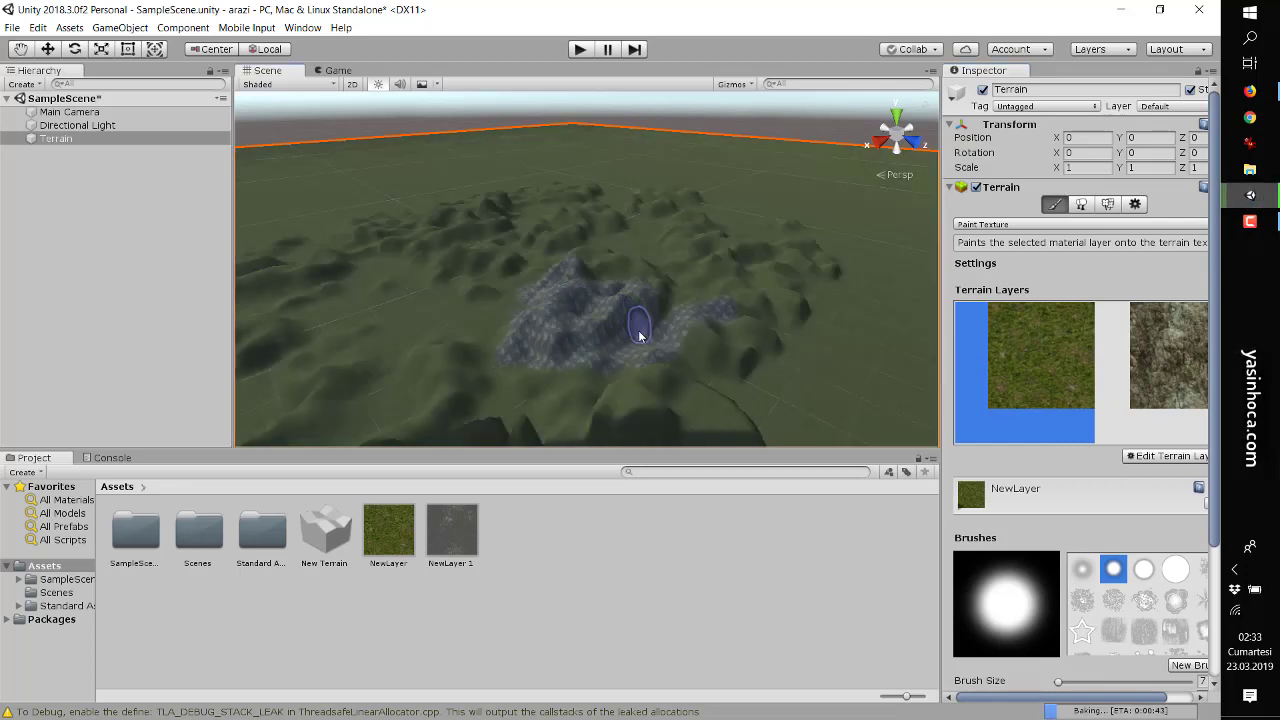
click(1012, 225)
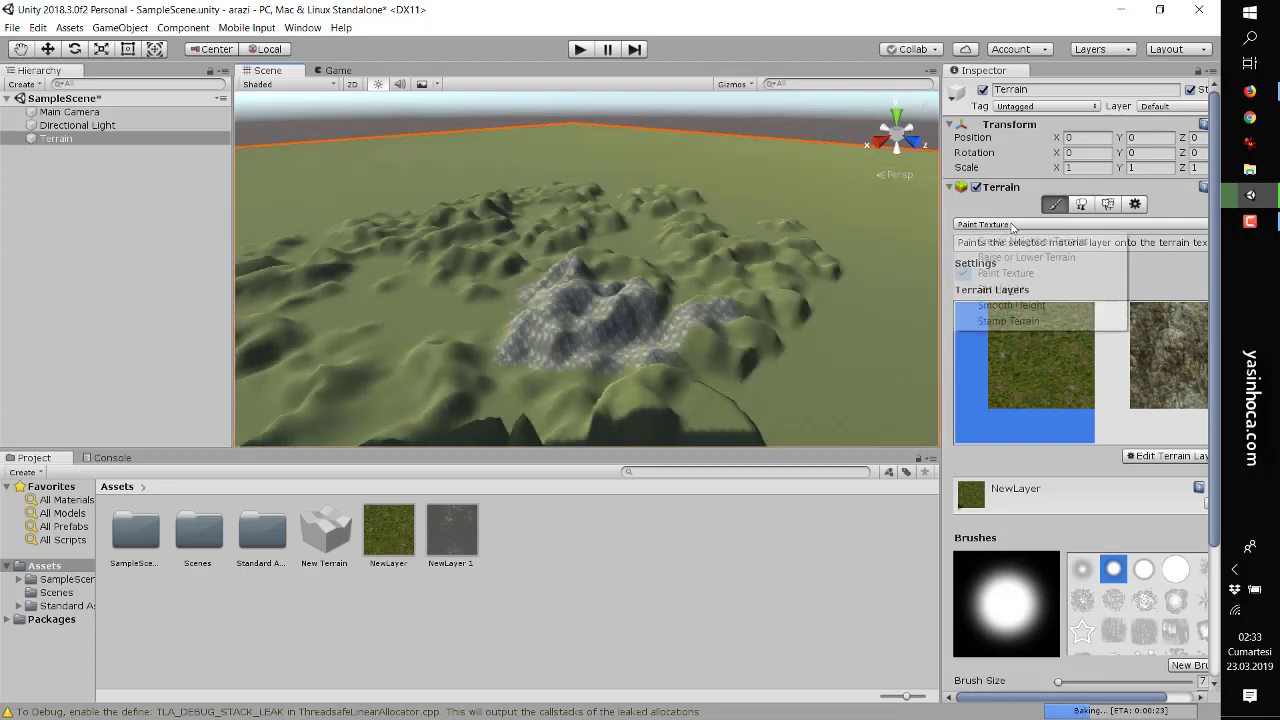
Use Set Height to lower the foreground terrain and flatten a depression into the rocky hill
click(995, 290)
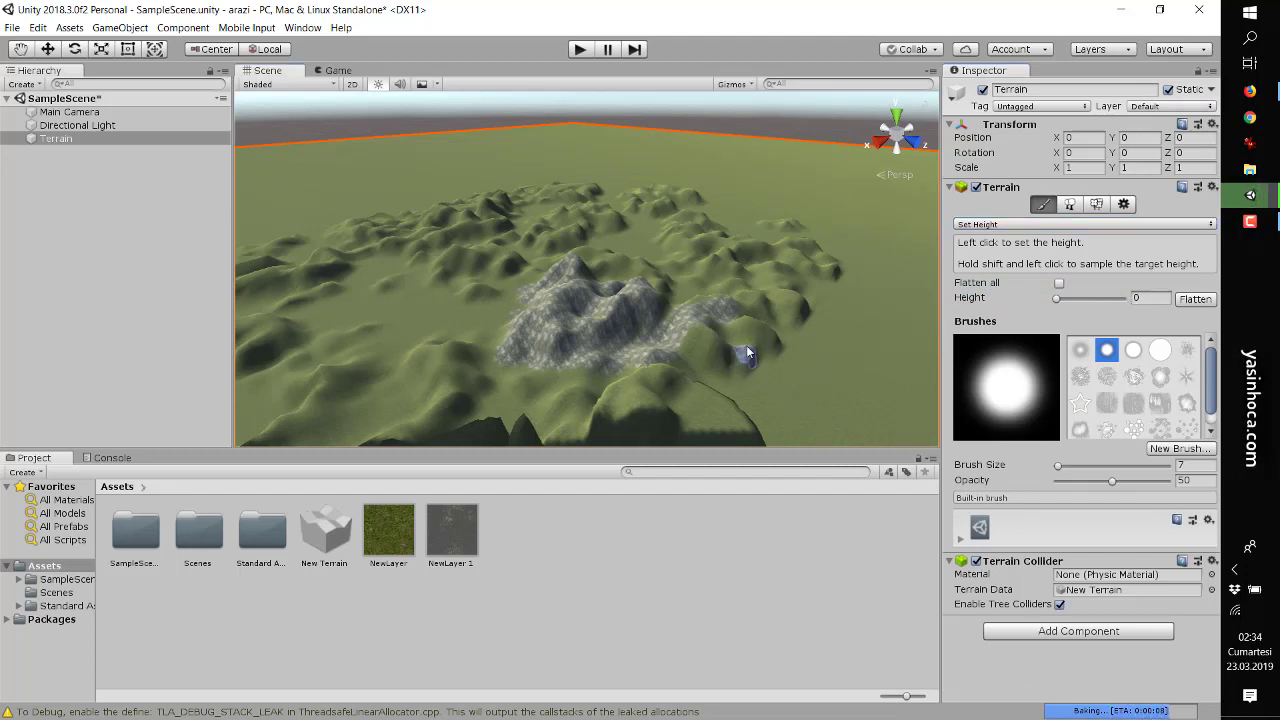
mouse_move(684, 380)
mouse_down()
mouse_move(700, 363)
mouse_move(652, 365)
mouse_up()
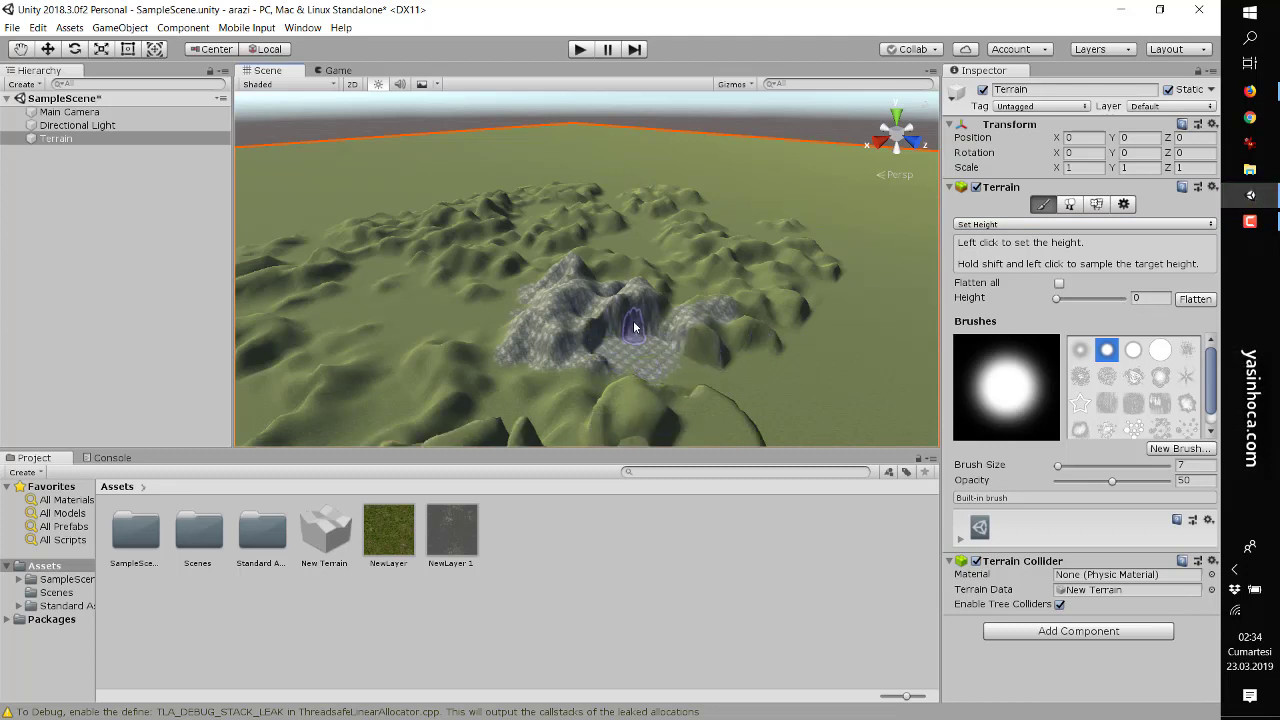
drag(604, 331, 581, 318)
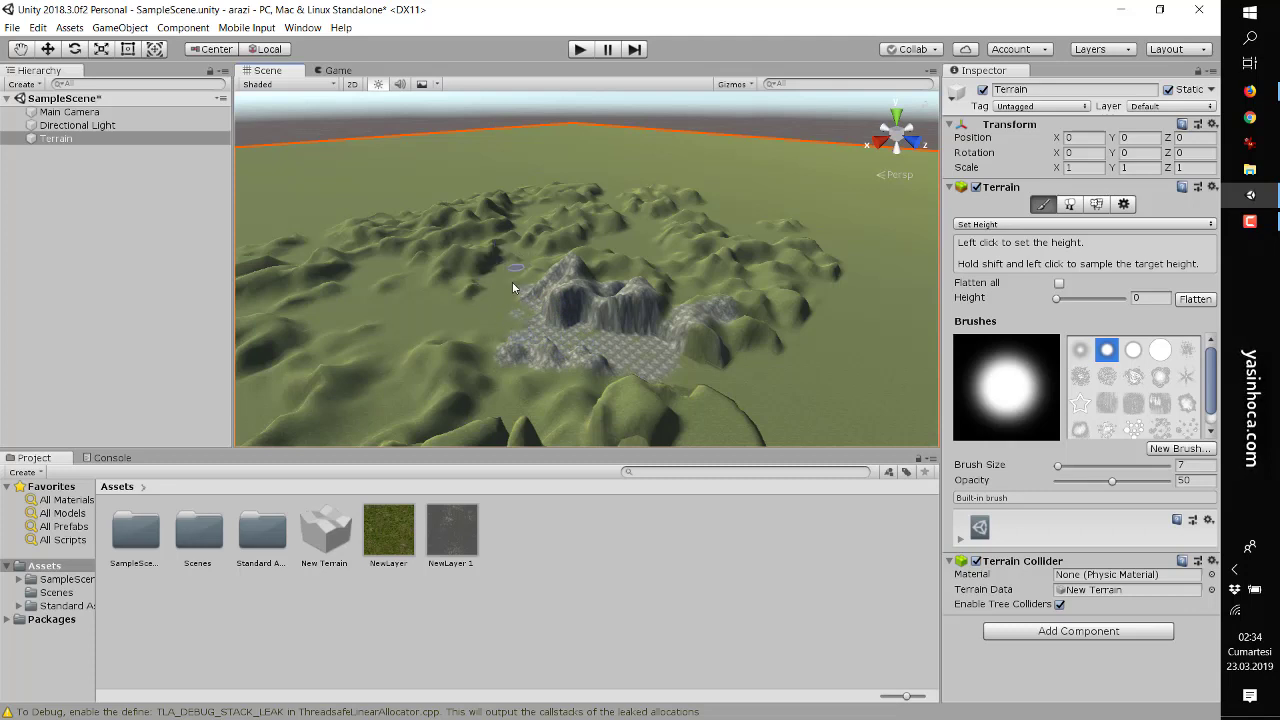
Raise a spot to target height 82, then reset the target height to 0 with Set Height kept
click(1064, 301)
click(832, 325)
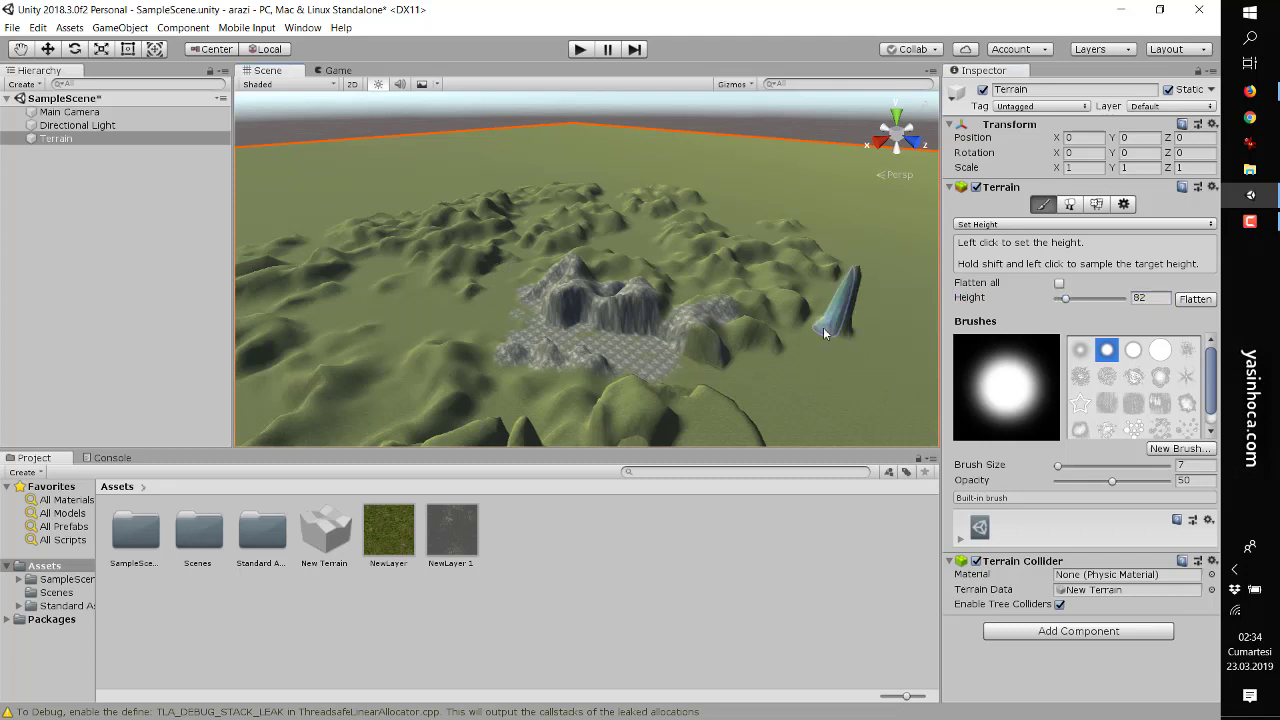
click(1061, 301)
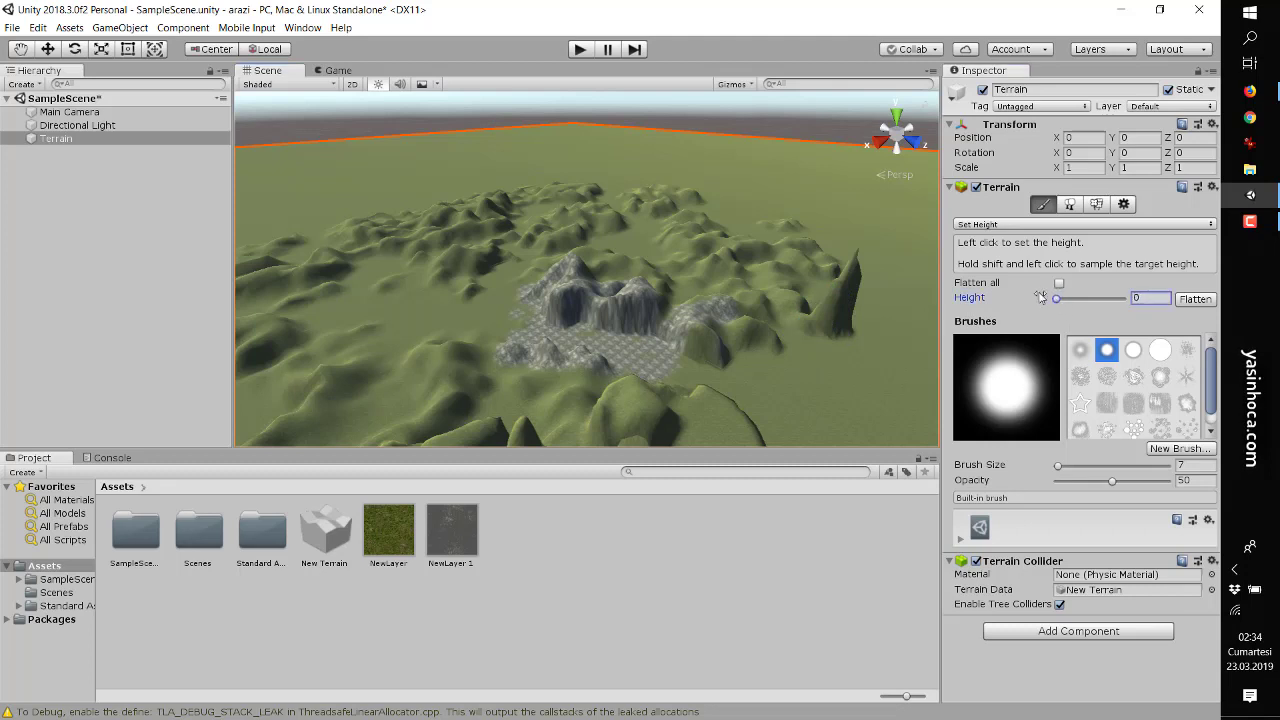
click(1008, 225)
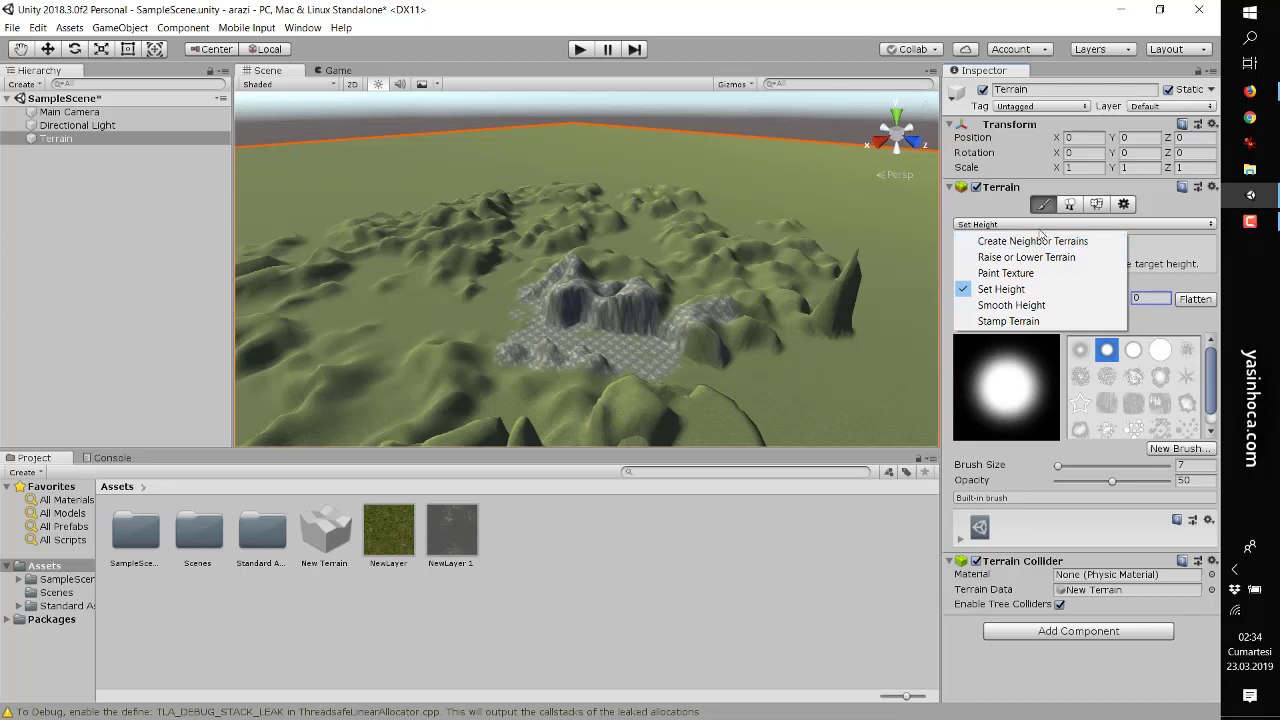
click(1040, 227)
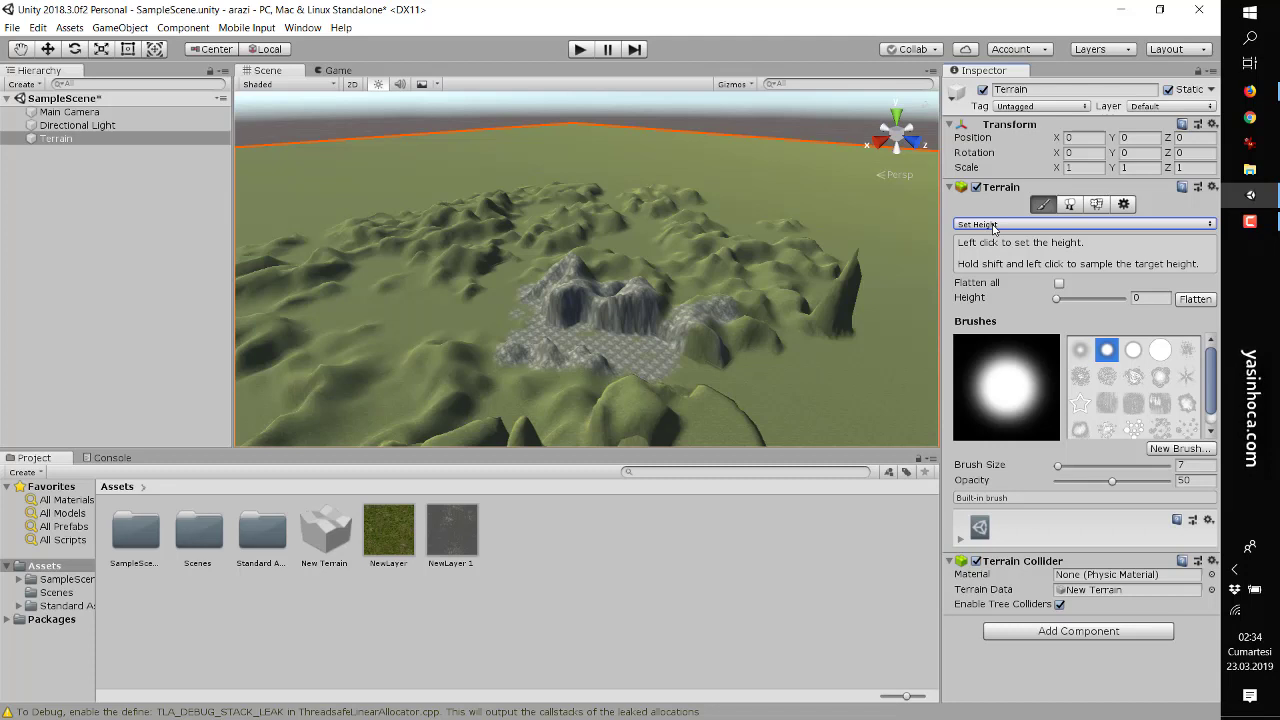
Switch to Smooth Height, enlarge the brush from 7 to 35, and smooth the rocky mountain into a dome
click(993, 227)
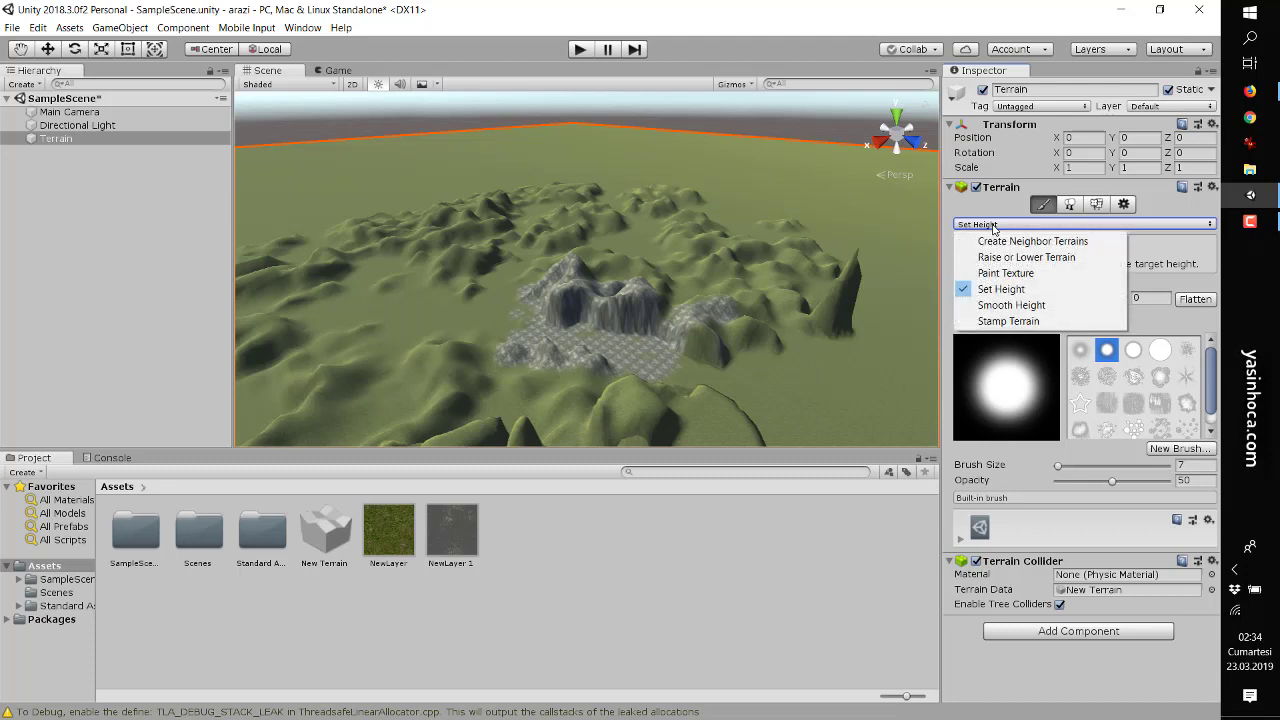
click(1006, 311)
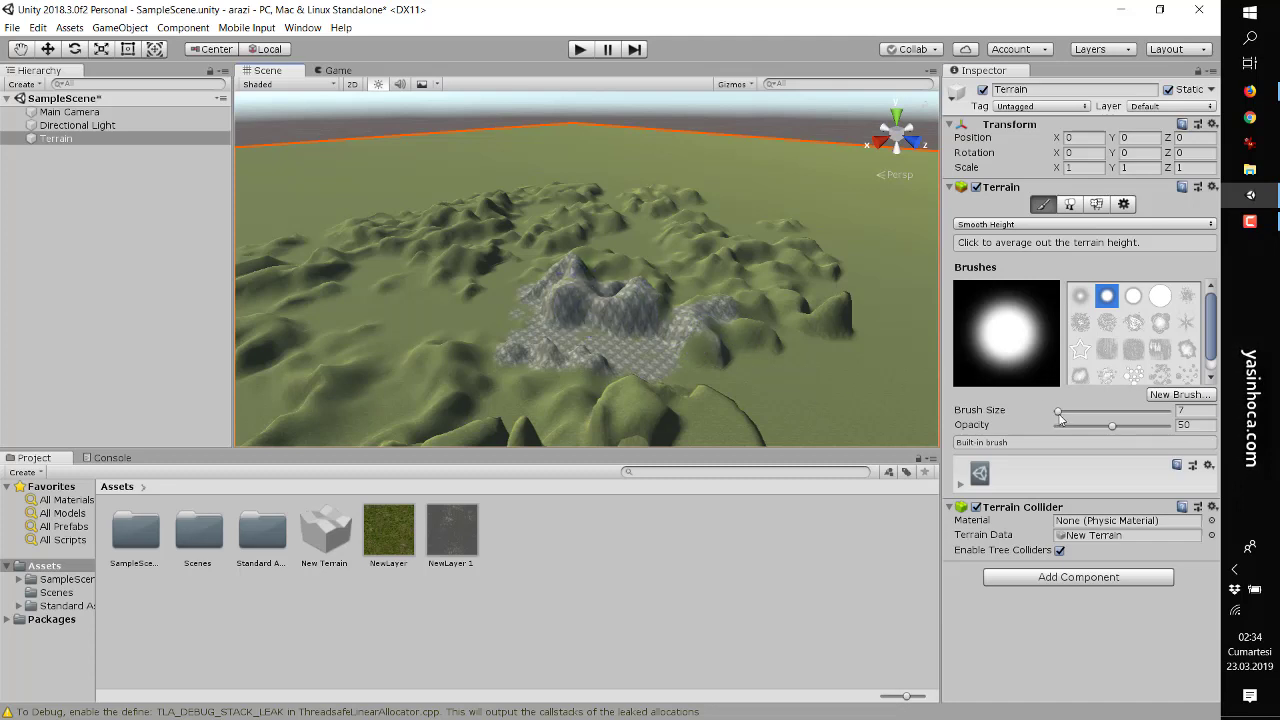
drag(1059, 412, 1065, 412)
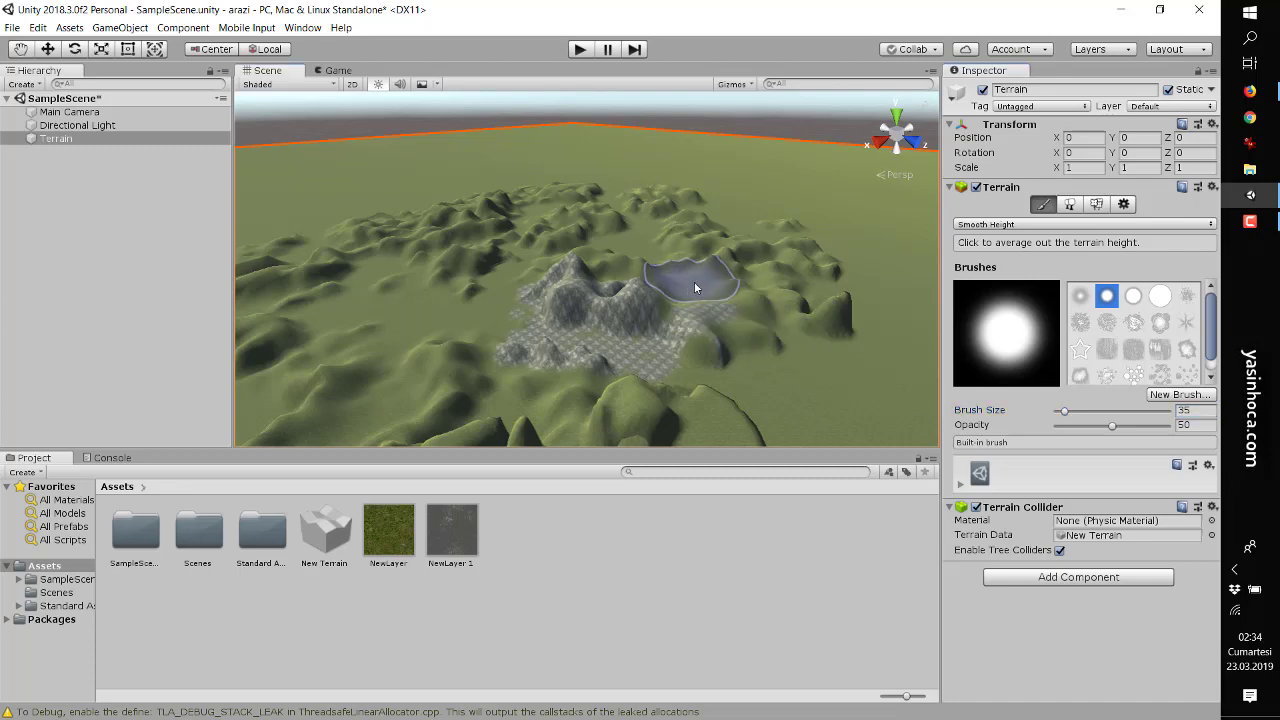
drag(694, 281, 592, 301)
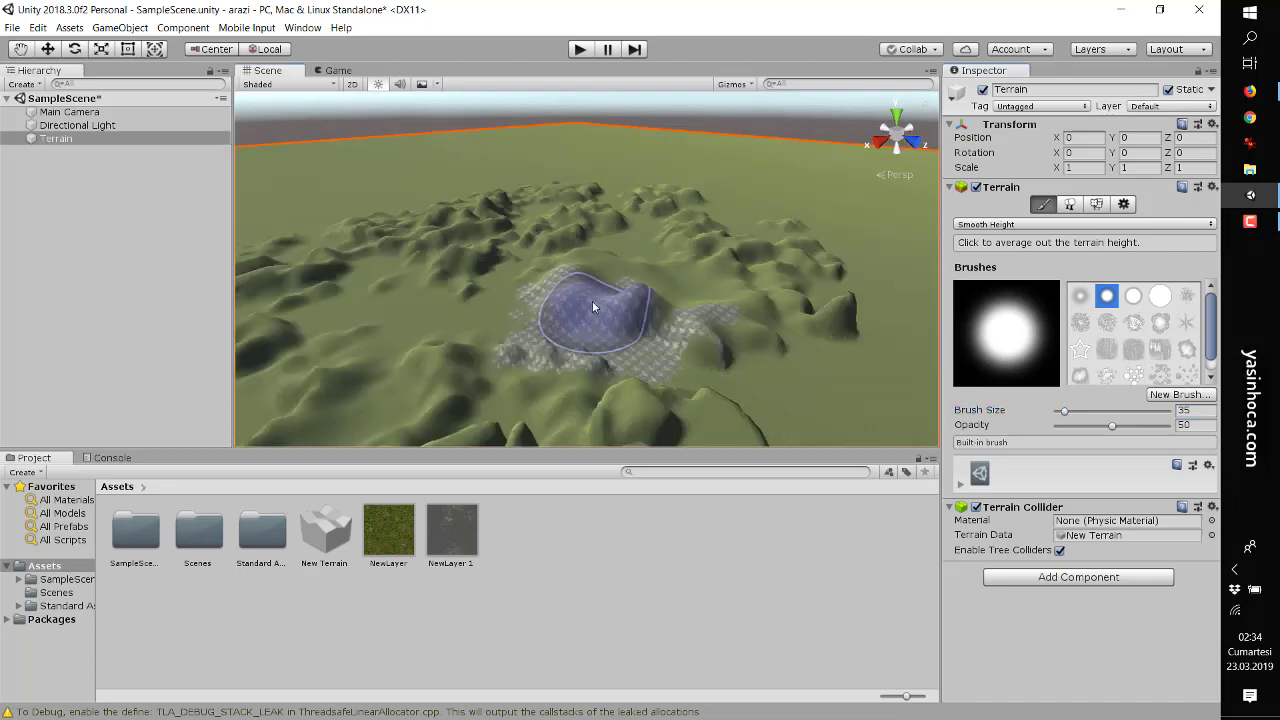
Smooth the sharp nearby peaks and the bumps to their right into rounded mounds
scroll(600, 305, up, 5)
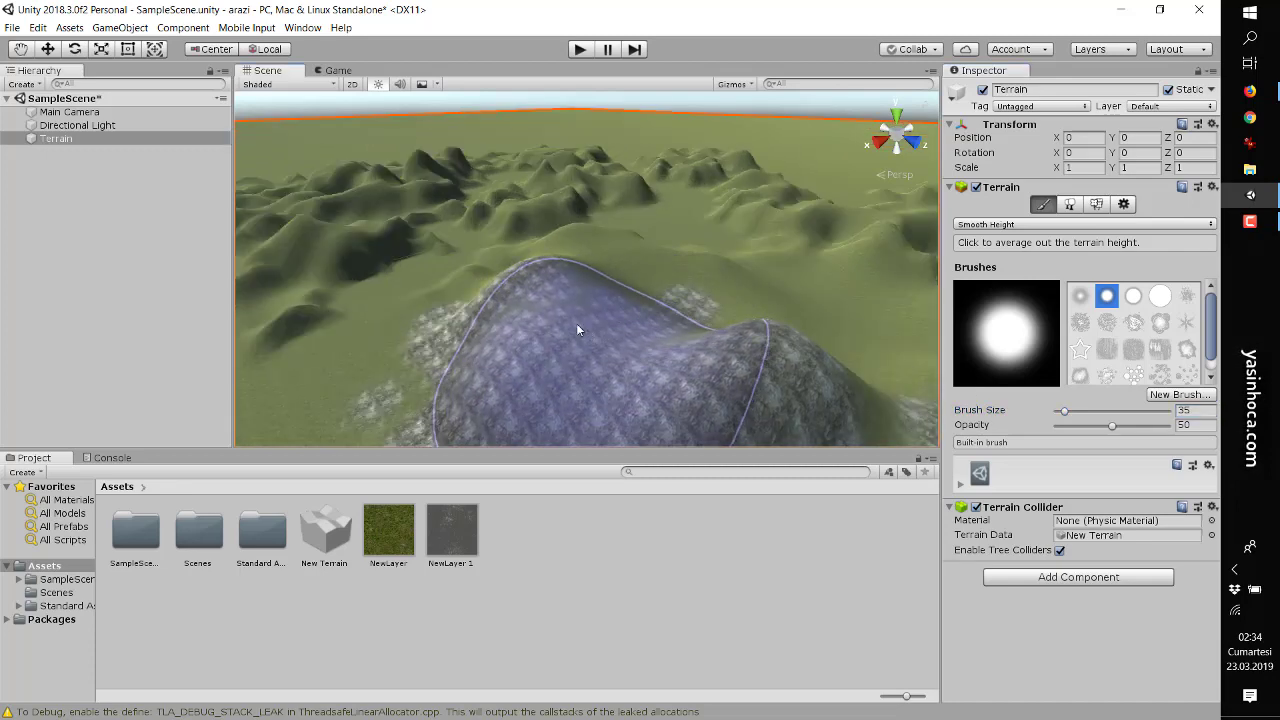
scroll(557, 284, down, 4)
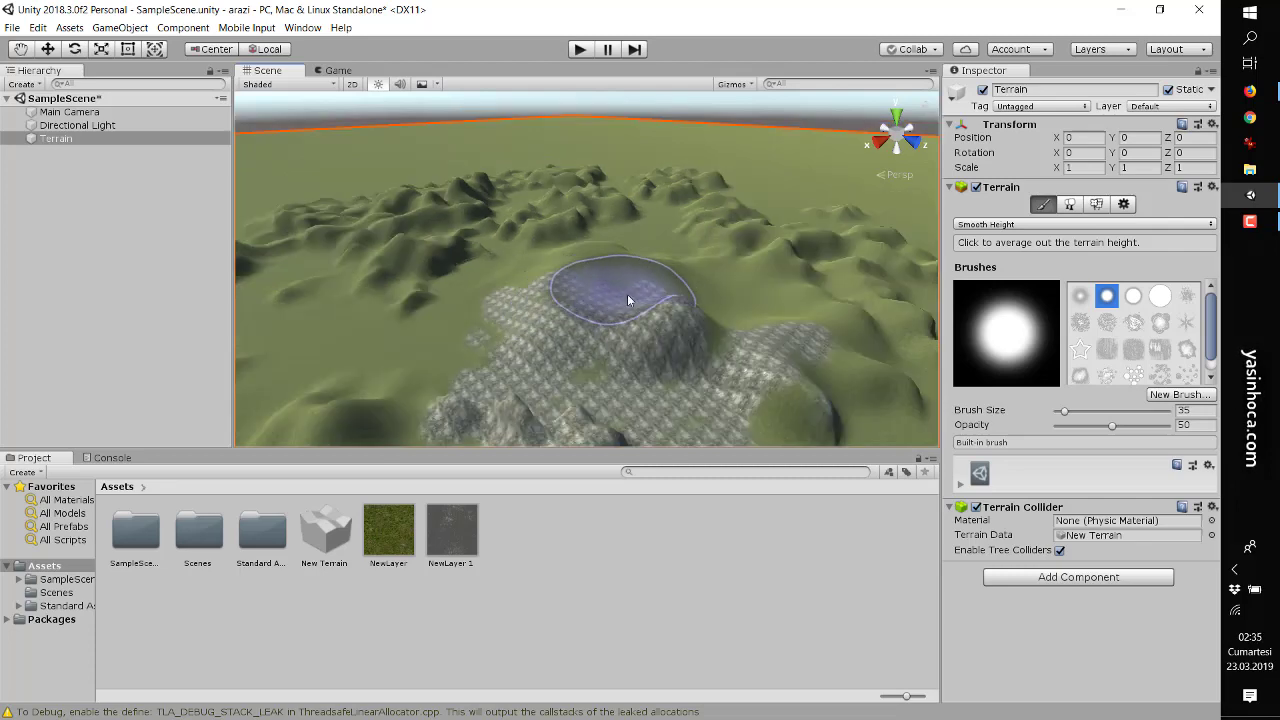
scroll(627, 300, down, 5)
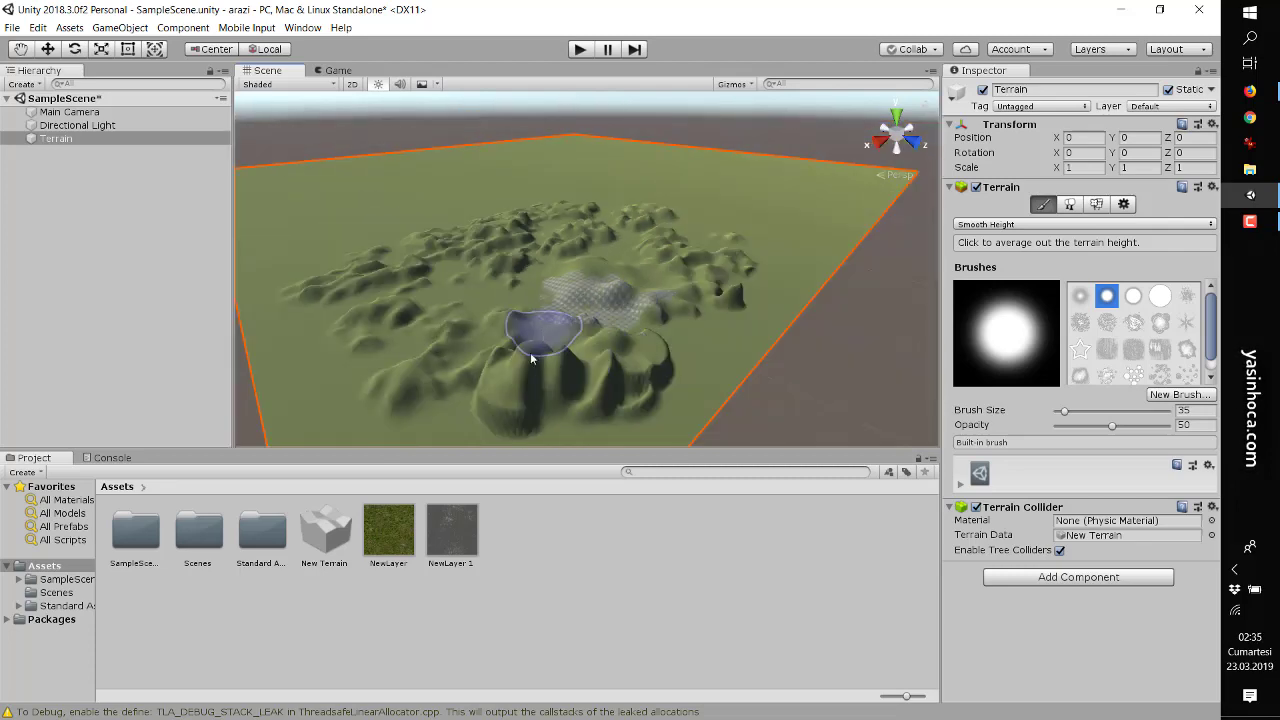
mouse_move(531, 358)
mouse_down()
mouse_move(506, 362)
mouse_move(498, 311)
mouse_up()
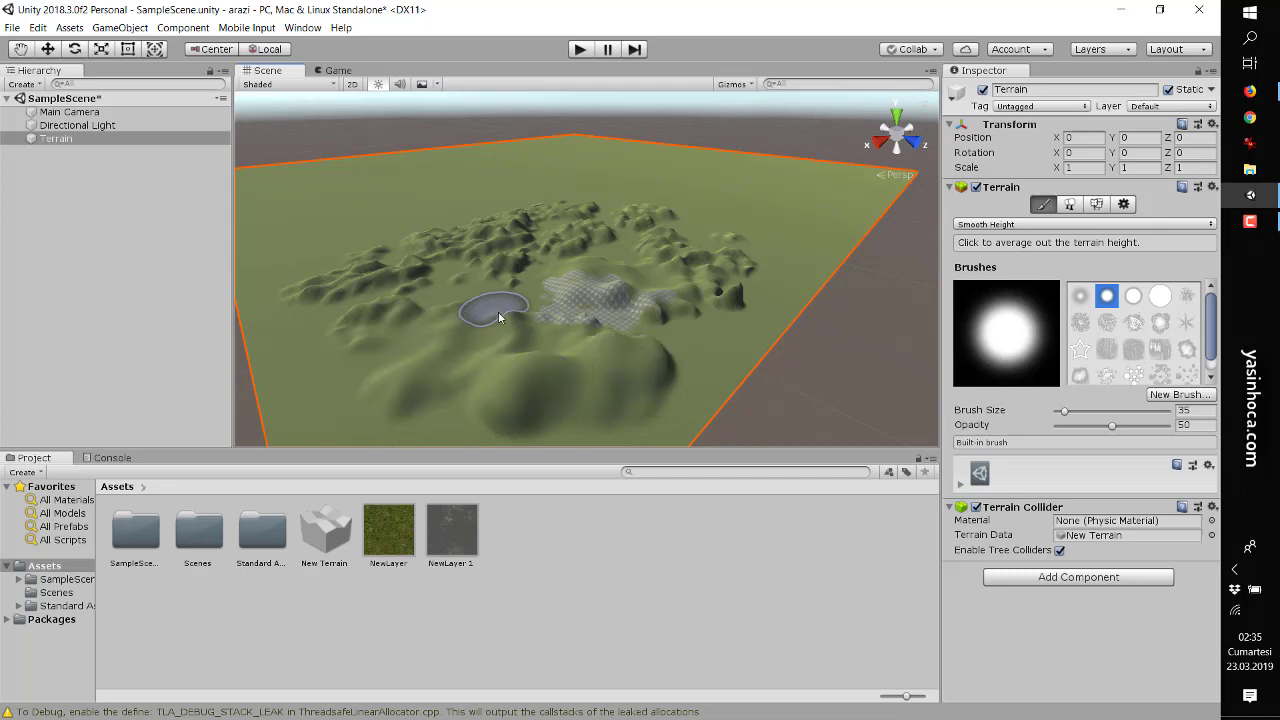
scroll(520, 330, up, 5)
scroll(588, 353, down, 3)
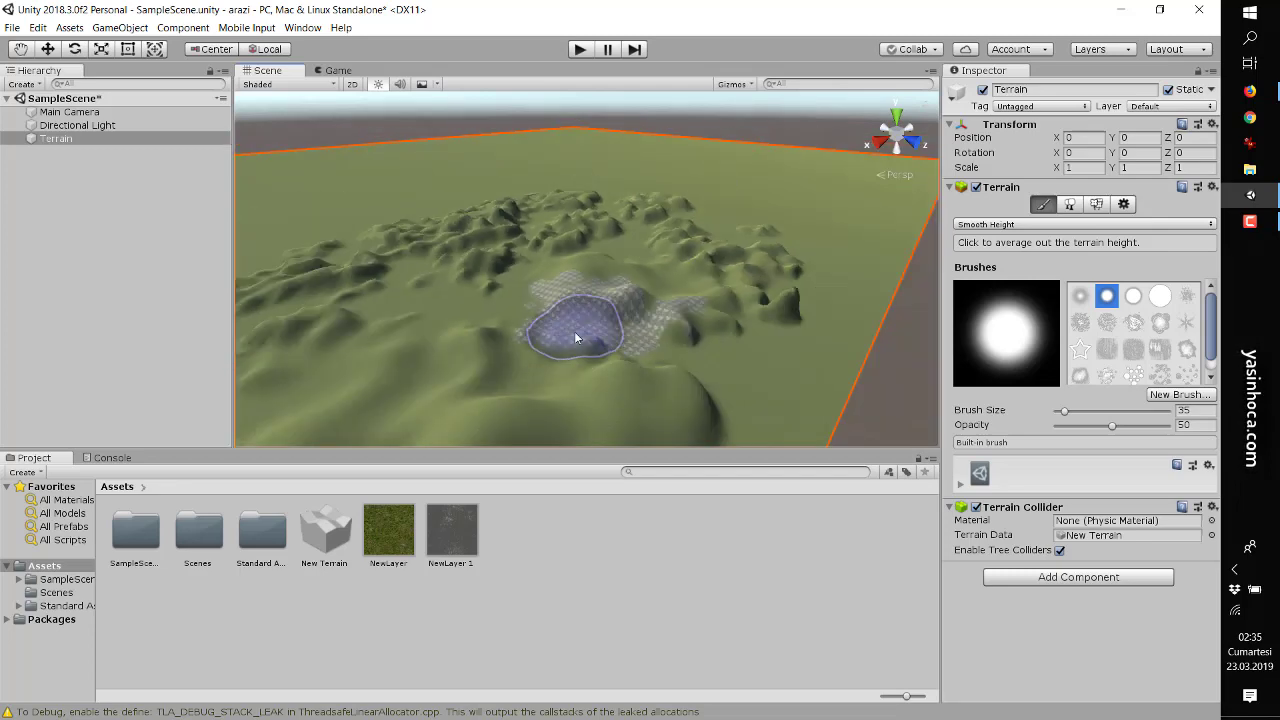
mouse_move(575, 338)
mouse_down()
mouse_move(773, 297)
mouse_move(657, 203)
mouse_move(477, 250)
mouse_move(480, 212)
mouse_move(573, 193)
mouse_move(364, 238)
mouse_up()
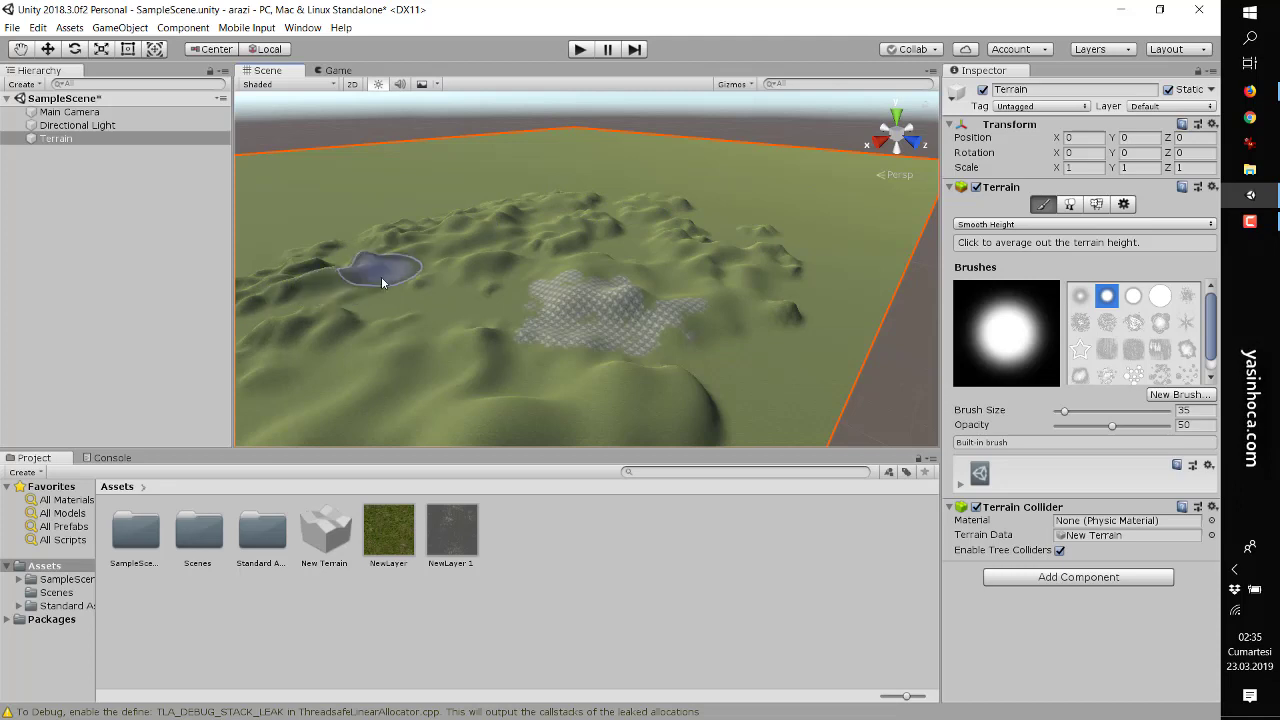
scroll(325, 316, down, 2)
scroll(400, 309, down, 1)
scroll(410, 312, down, 1)
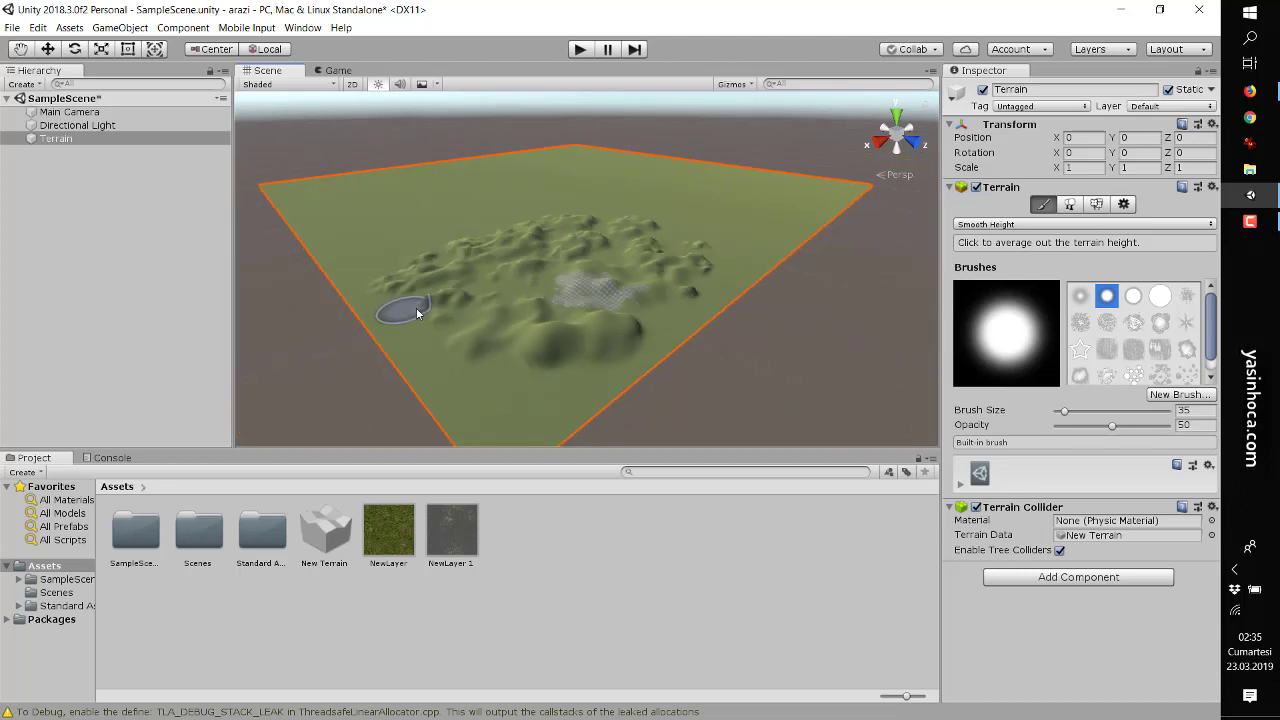
scroll(423, 314, up, 1)
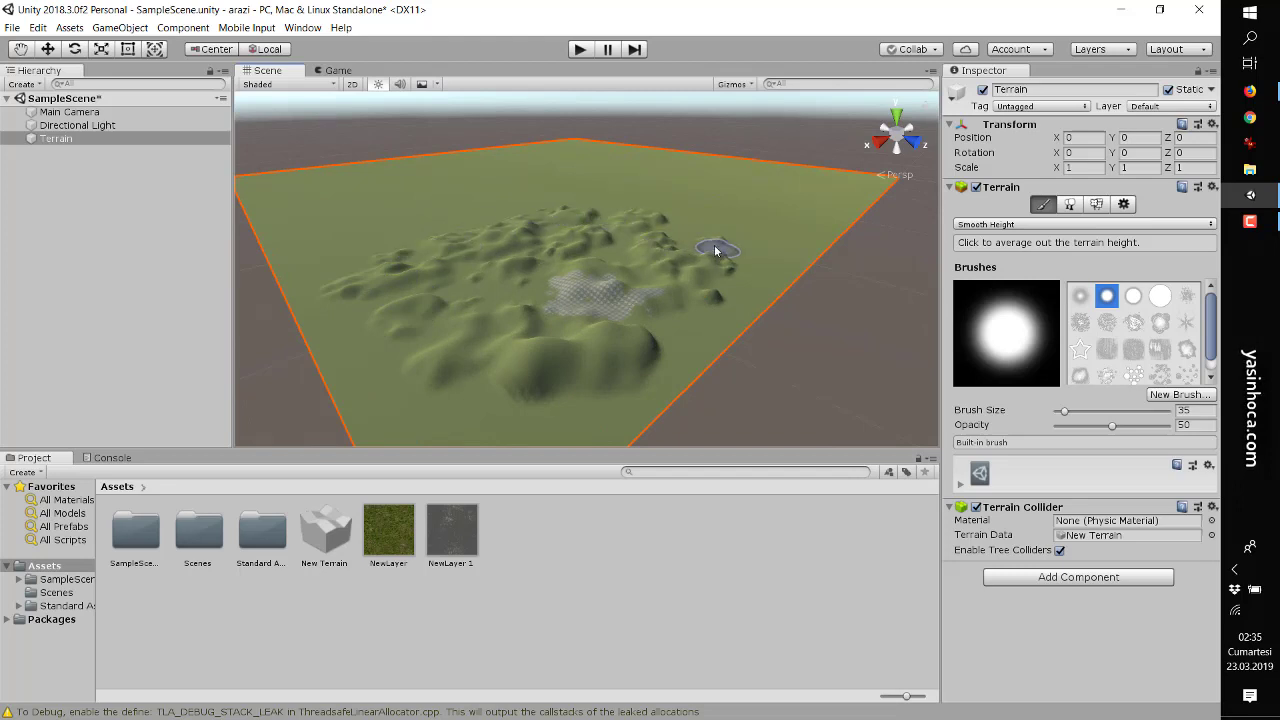
click(981, 226)
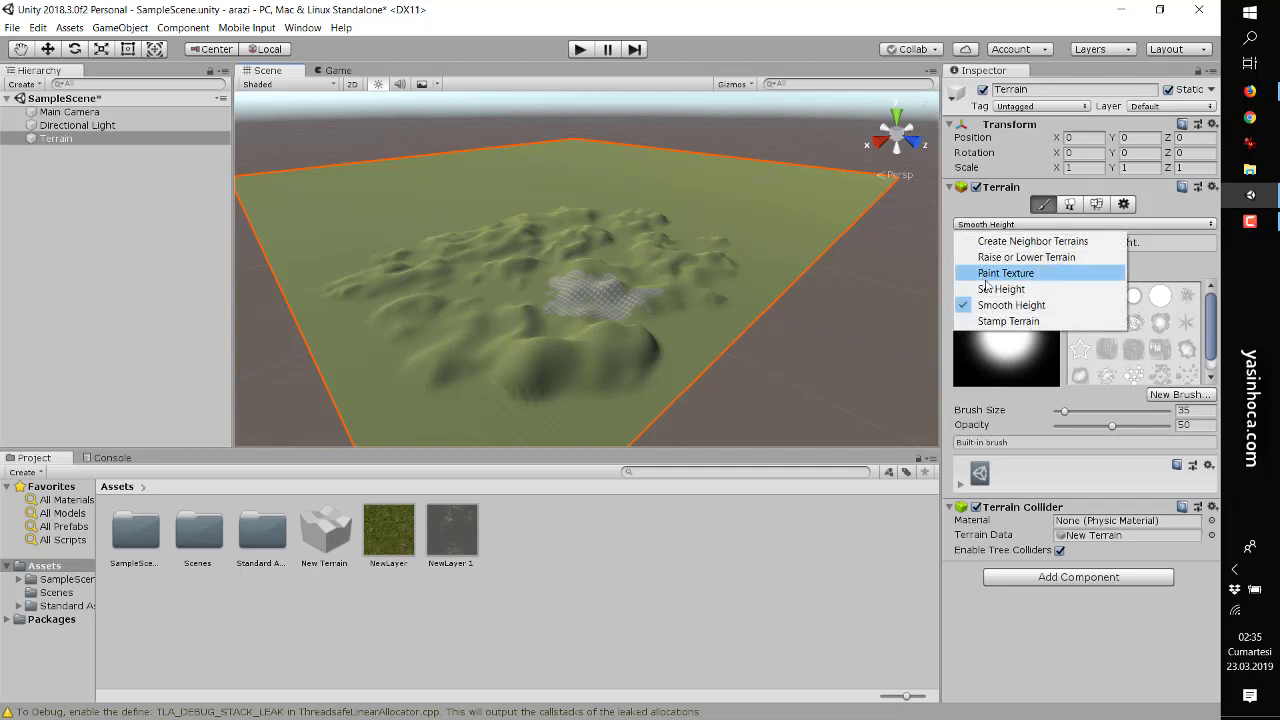
Switch to Stamp Terrain, stamp mounds on the terrain, and set Stamp Height to about 1.87
click(1005, 323)
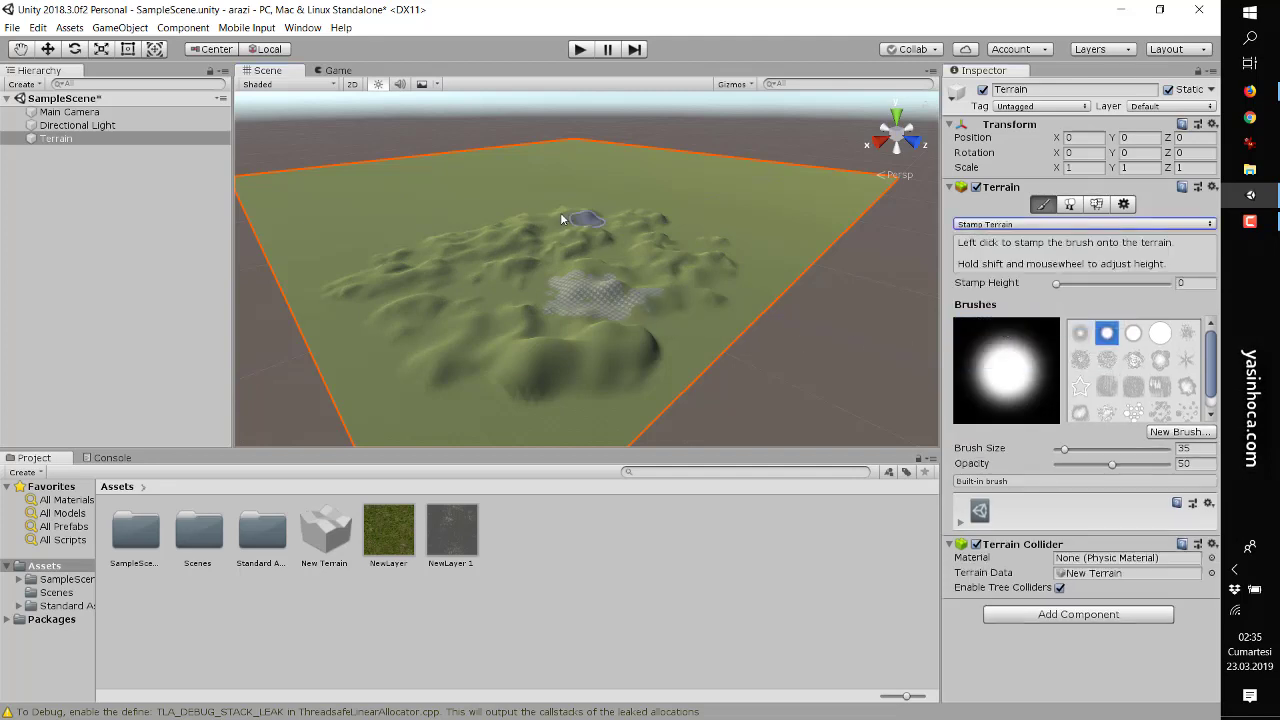
click(640, 332)
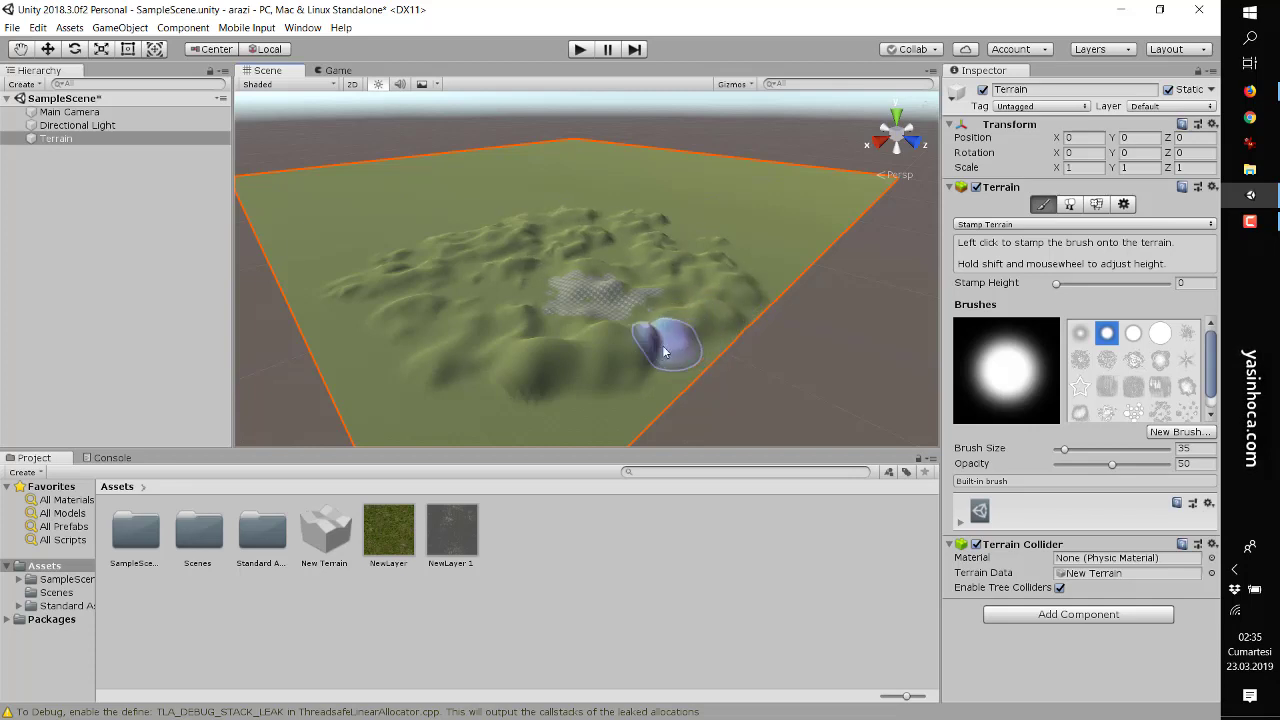
click(783, 245)
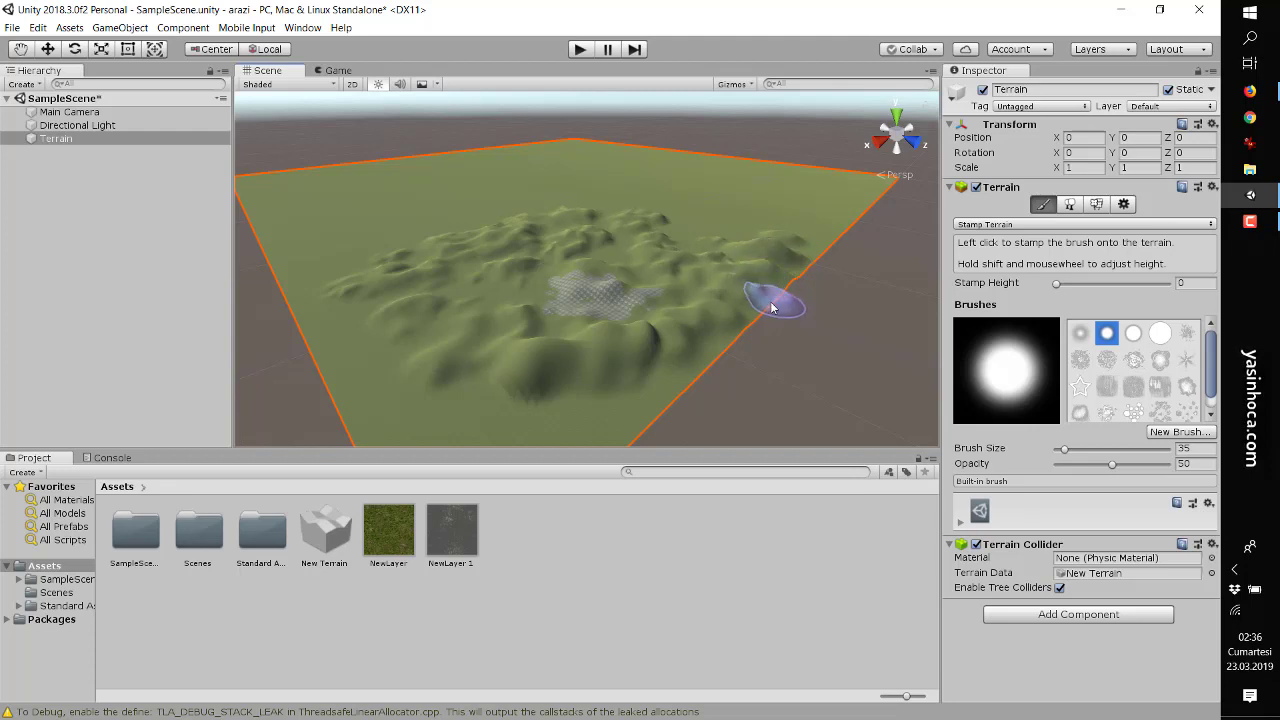
scroll(770, 307, up, 3)
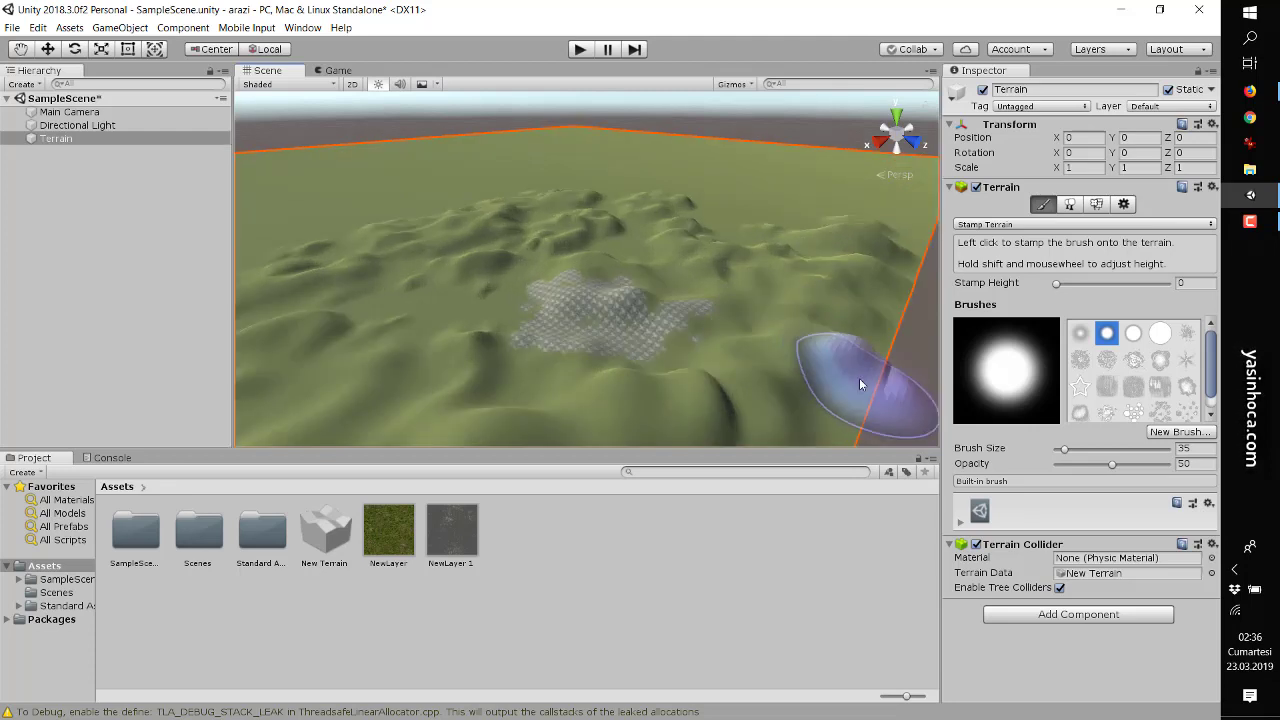
click(655, 336)
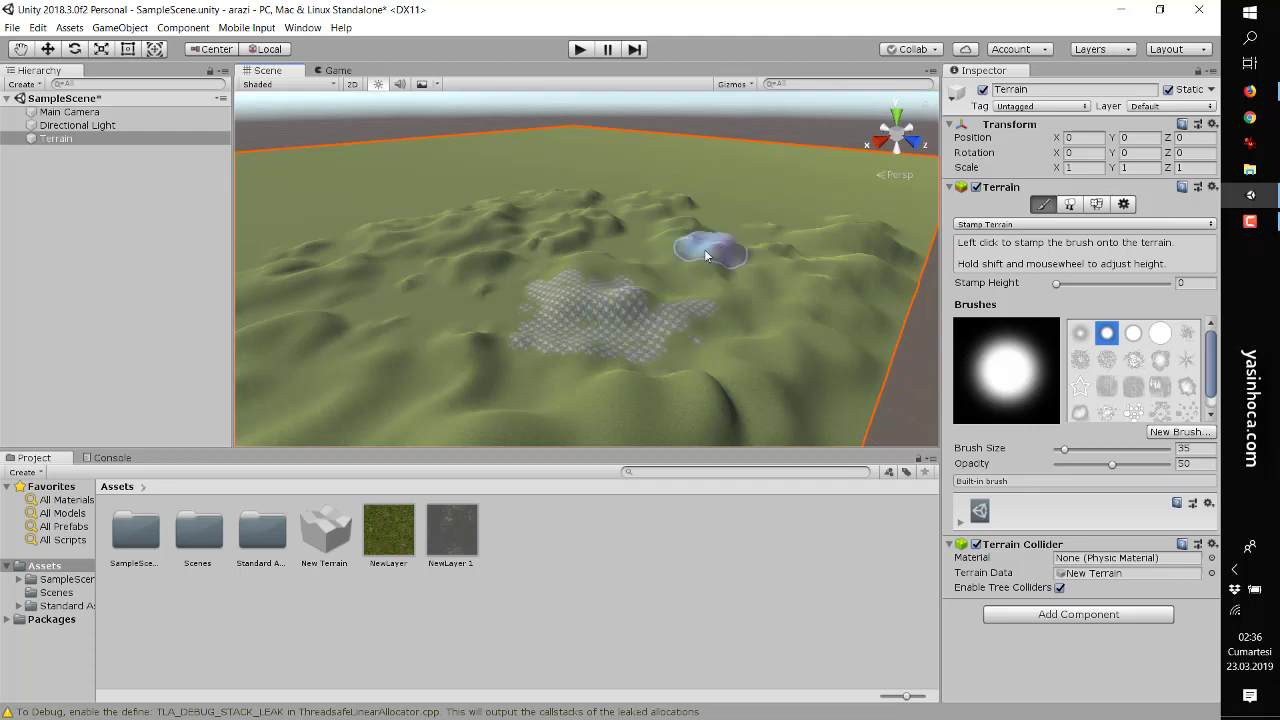
drag(972, 285, 978, 287)
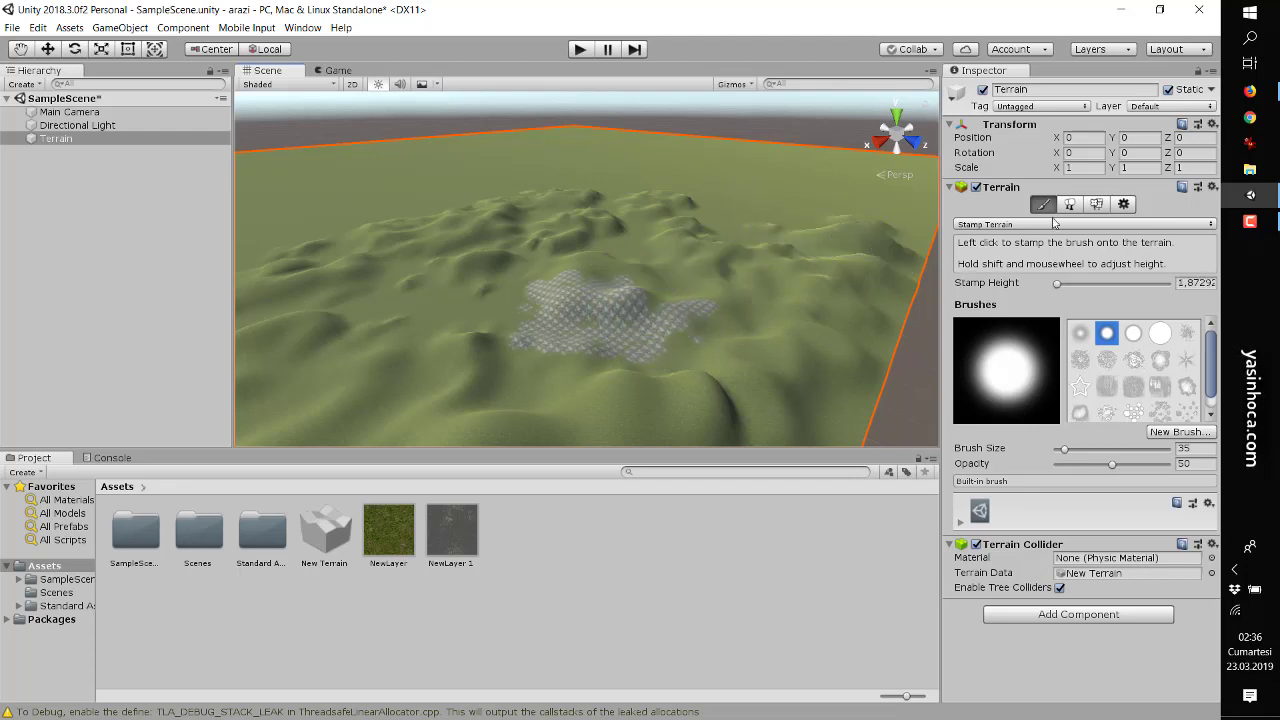
click(1047, 225)
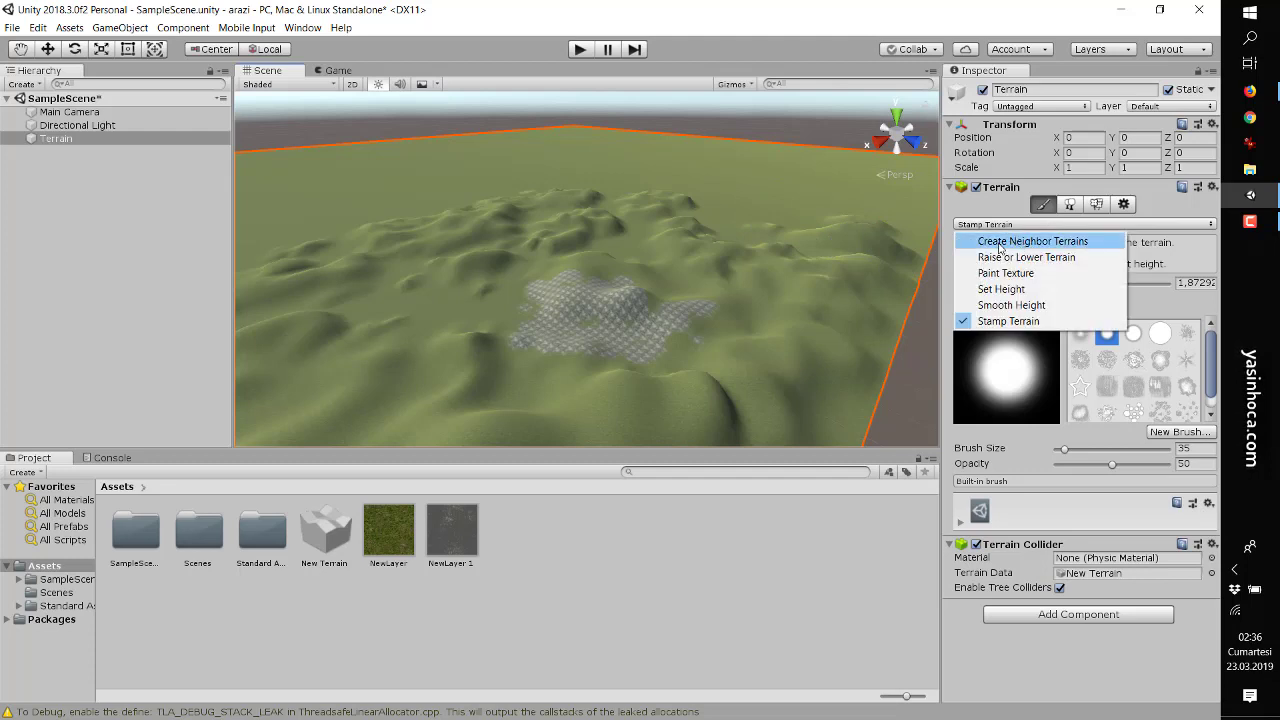
With Create Neighbor Terrains, add tiles beside the original terrain and at its front-left edge
click(1000, 248)
scroll(775, 385, down, 3)
scroll(768, 386, down, 3)
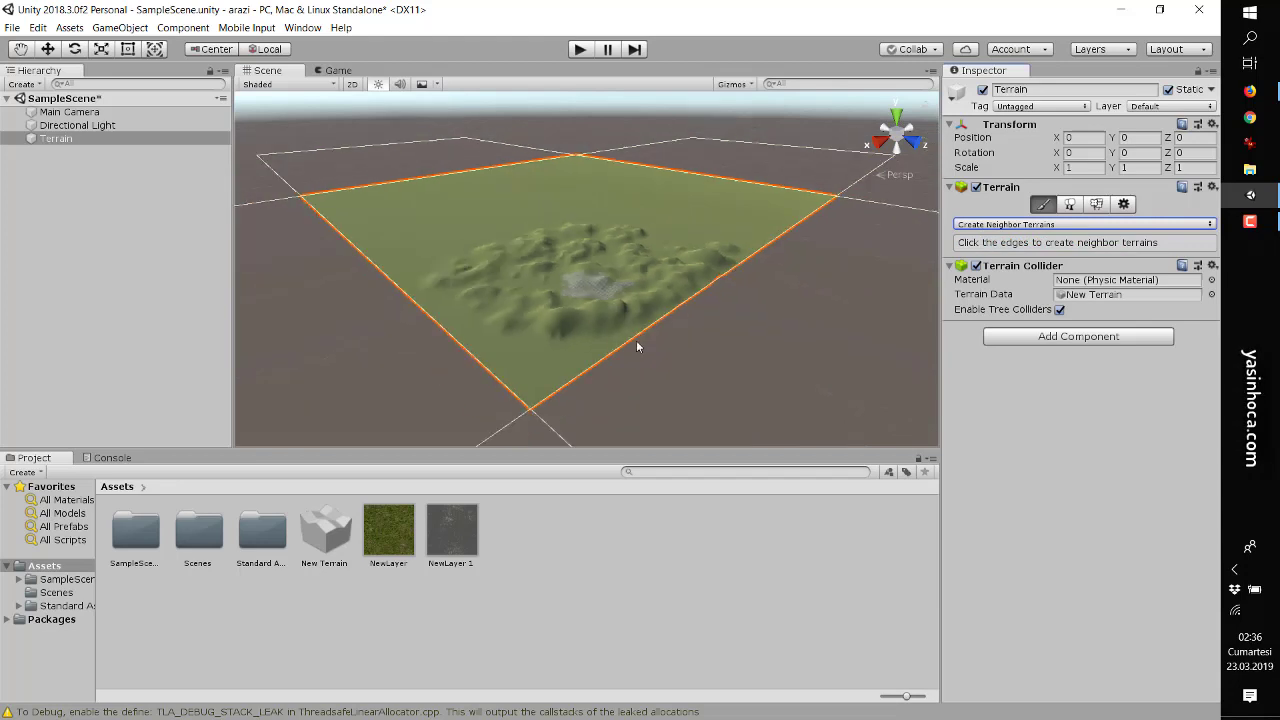
scroll(576, 332, down, 2)
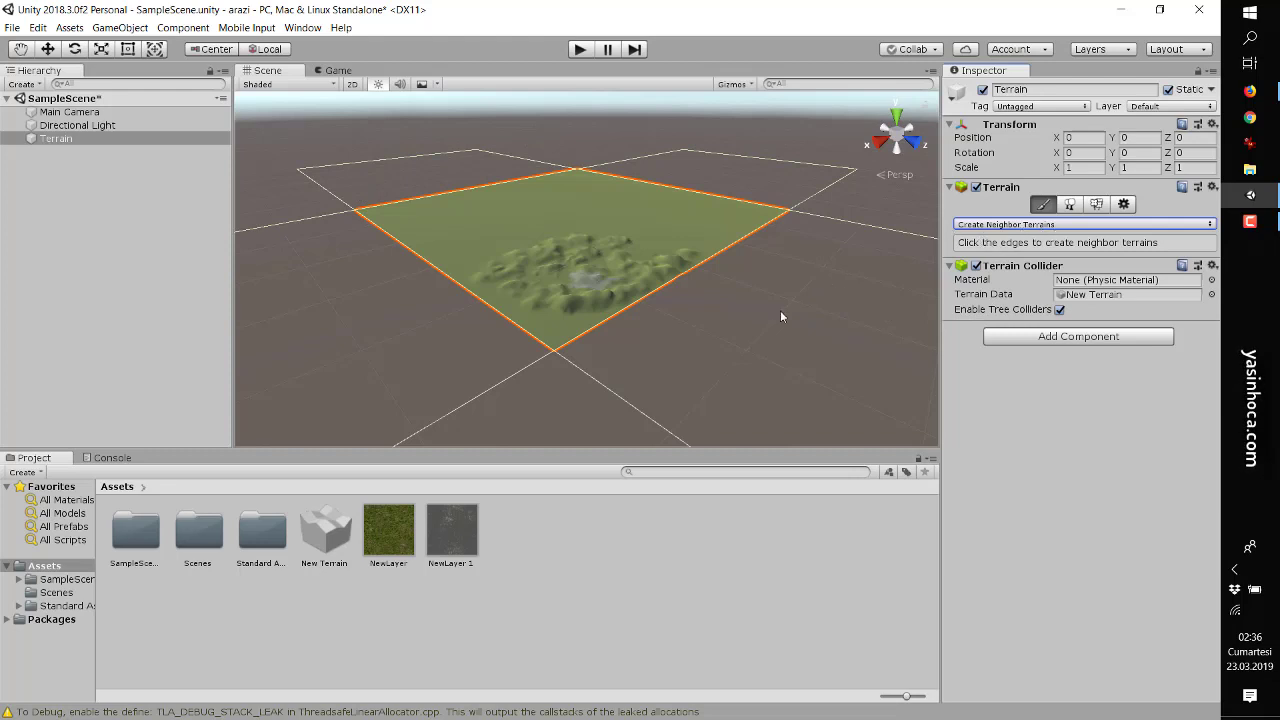
scroll(772, 316, down, 2)
scroll(757, 330, down, 2)
click(712, 322)
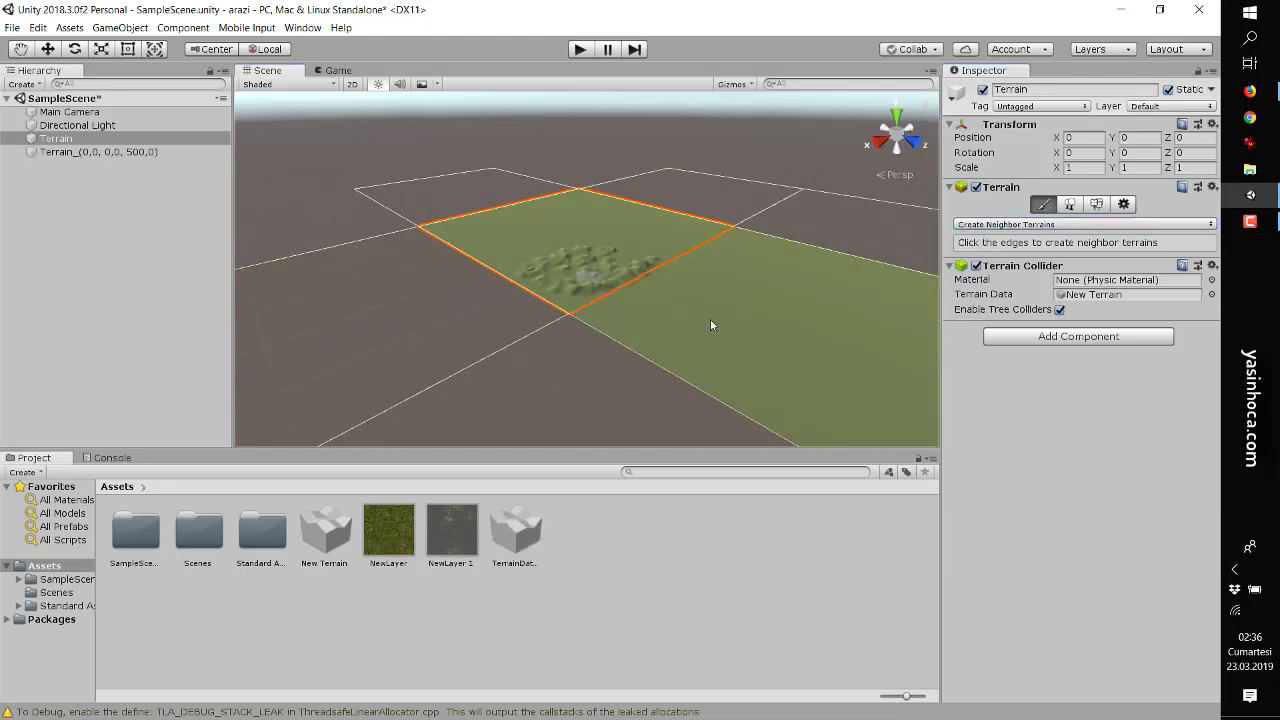
click(490, 326)
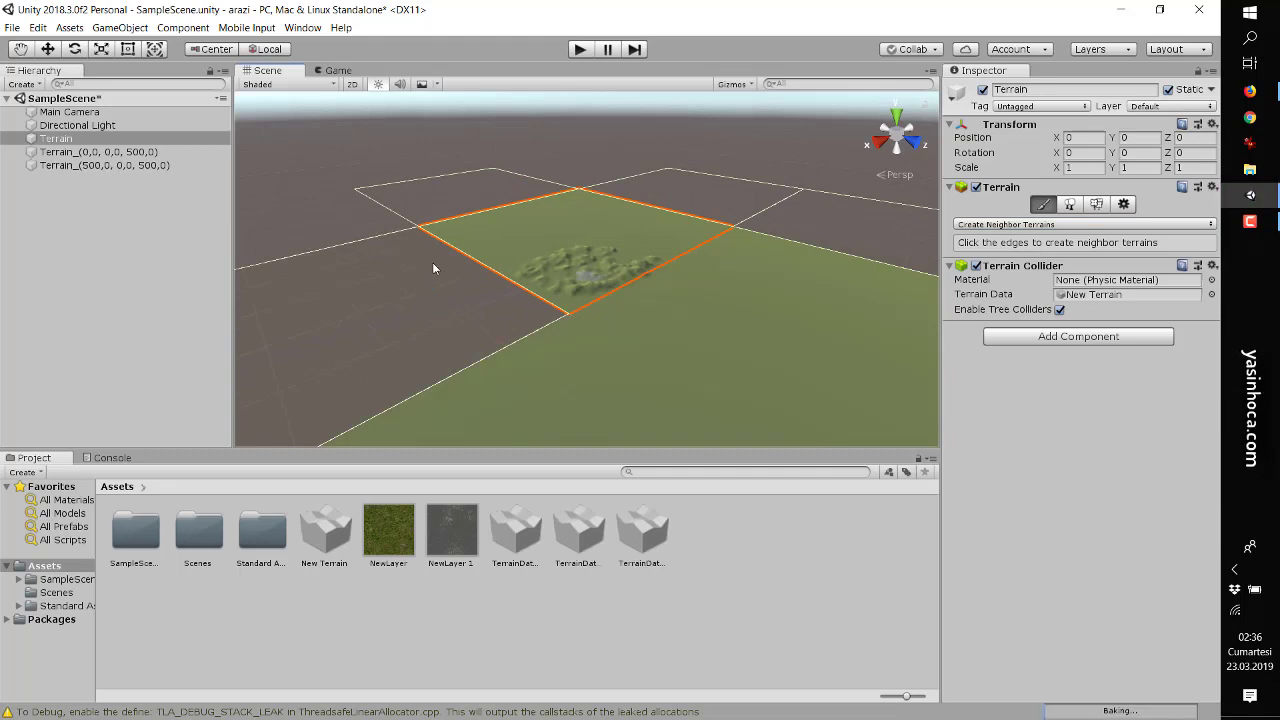
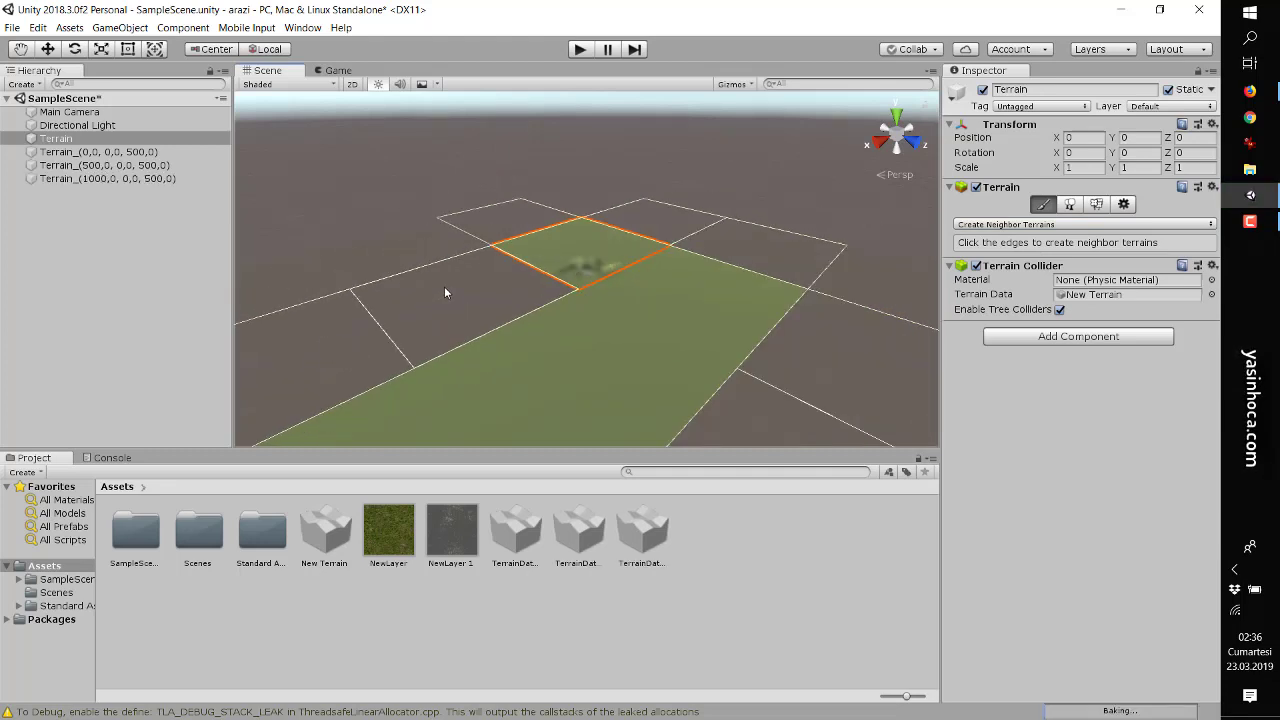
Add two more neighbouring terrain tiles to the row, at X 1500 and 2000
click(485, 293)
click(510, 252)
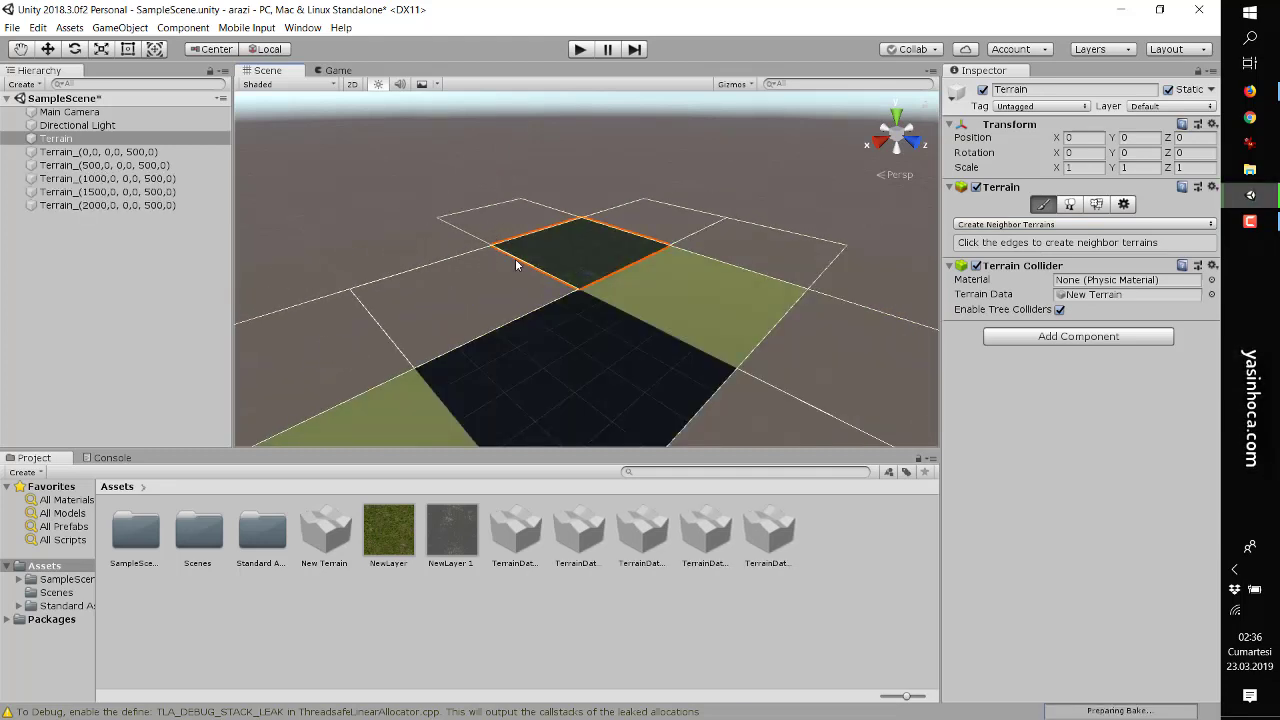
scroll(530, 301, down, 1)
scroll(530, 320, down, 1)
scroll(534, 336, down, 1)
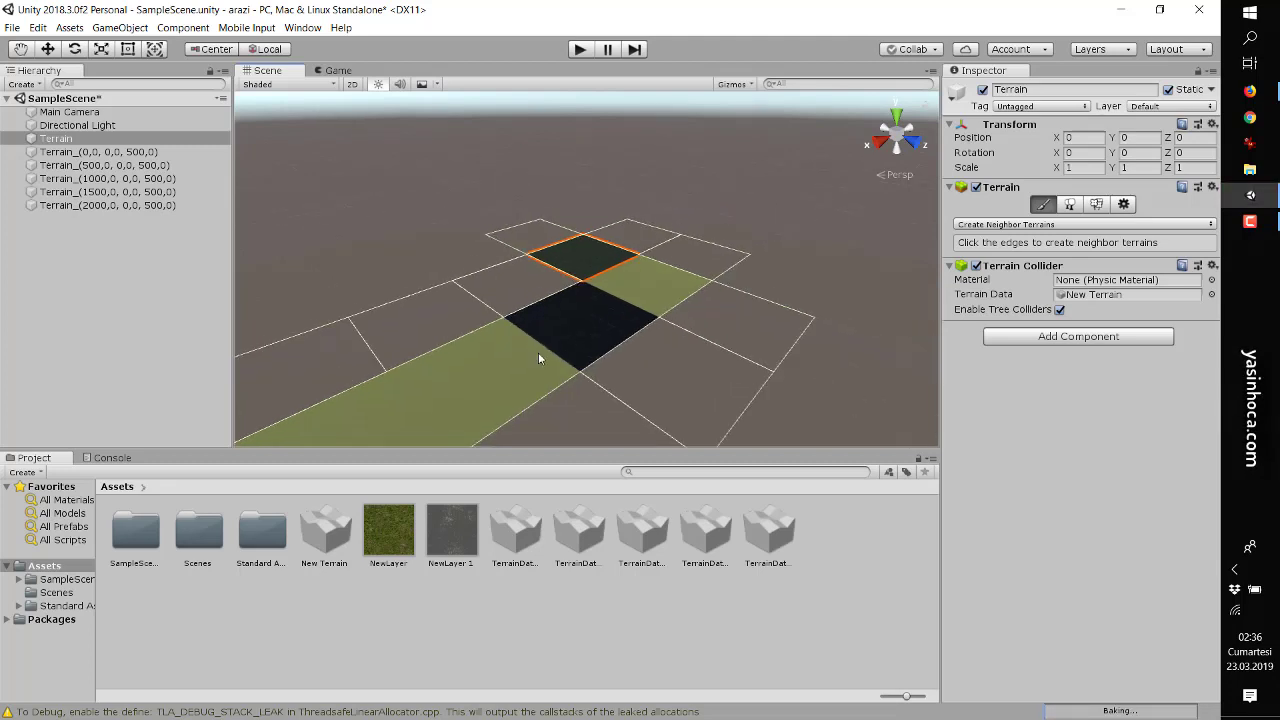
scroll(538, 352, down, 1)
scroll(542, 334, up, 1)
scroll(542, 332, up, 1)
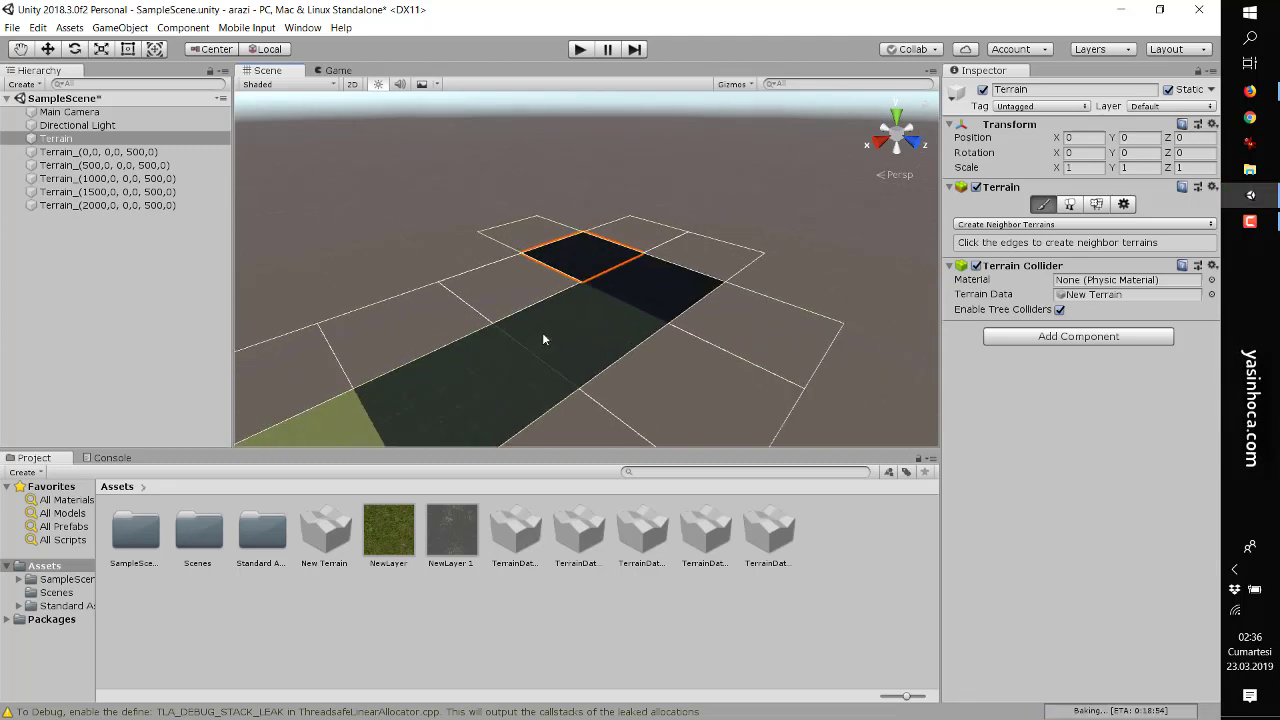
scroll(542, 332, up, 1)
scroll(542, 332, up, 2)
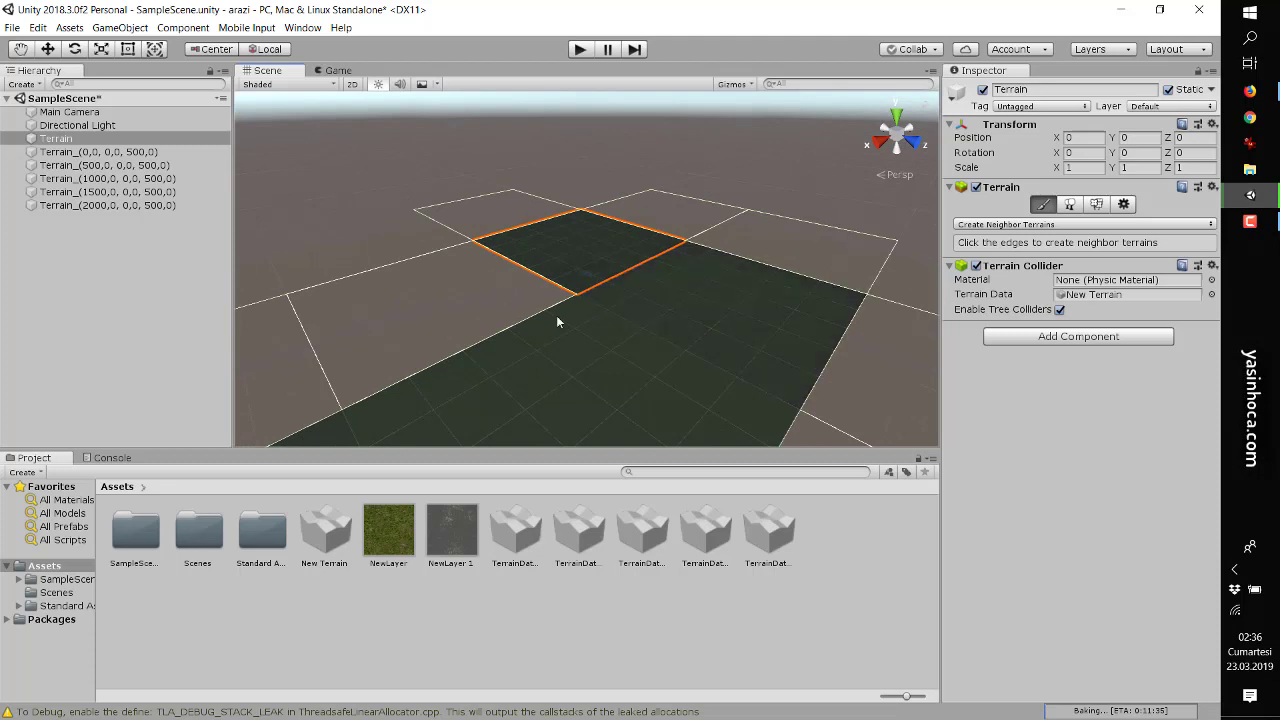
Delete the five Terrain_(…) neighbour tiles in the Hierarchy, one by one, keeping only Terrain
click(146, 153)
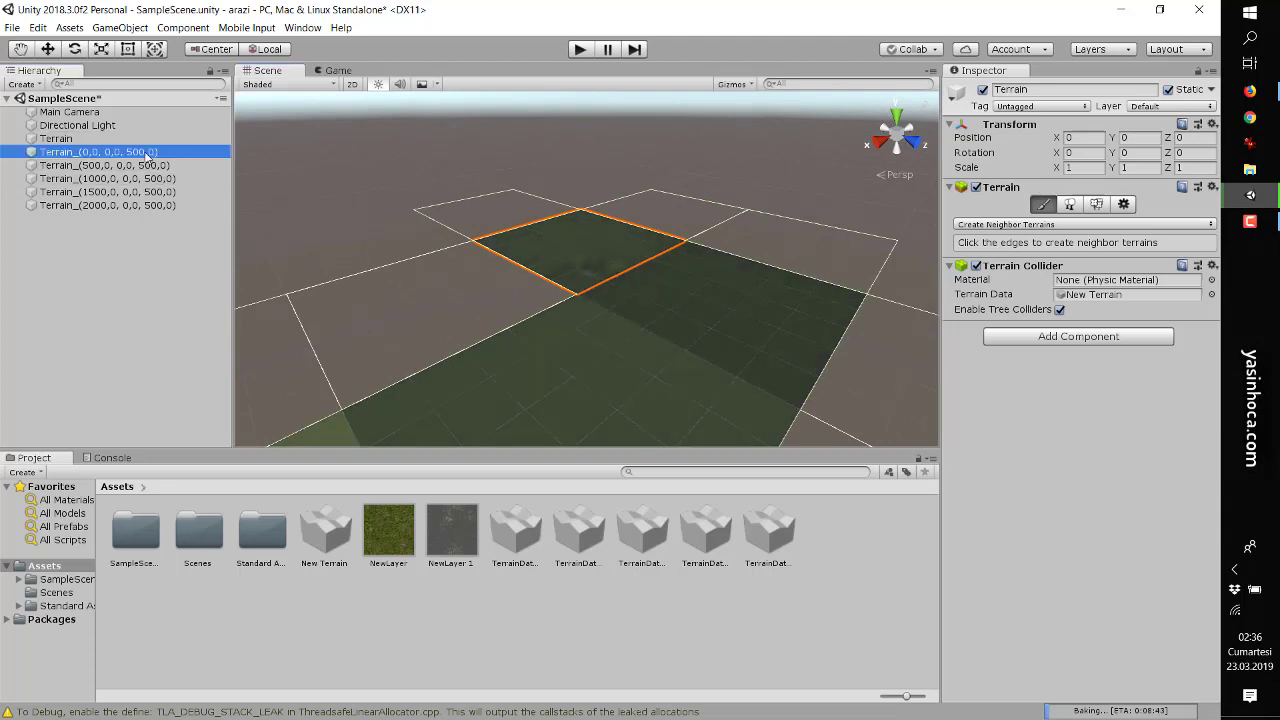
right_click(146, 153)
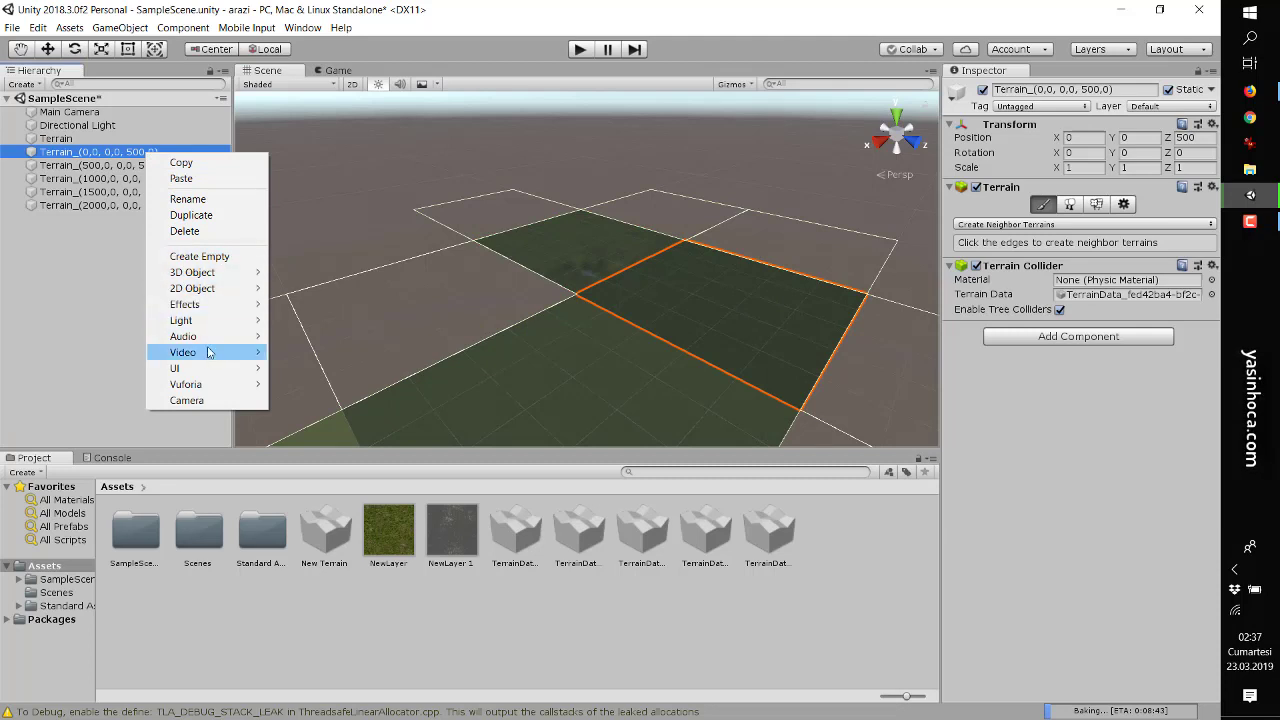
click(190, 231)
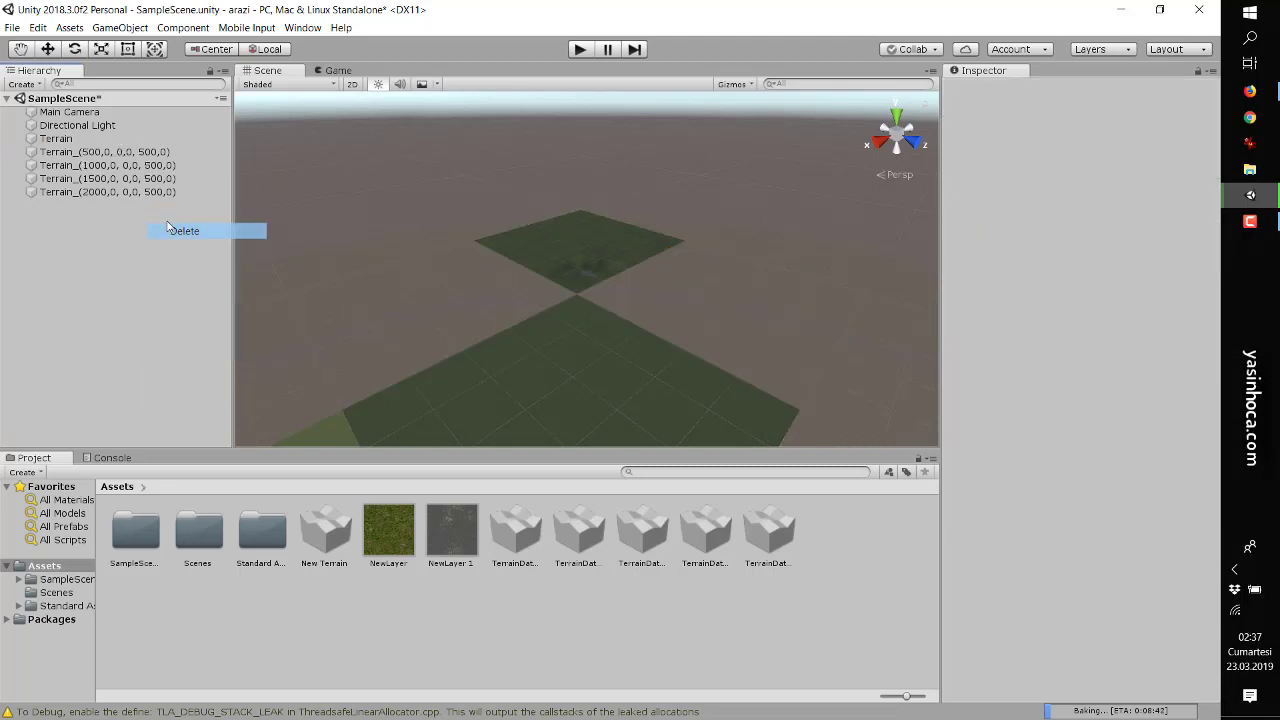
right_click(133, 155)
click(170, 231)
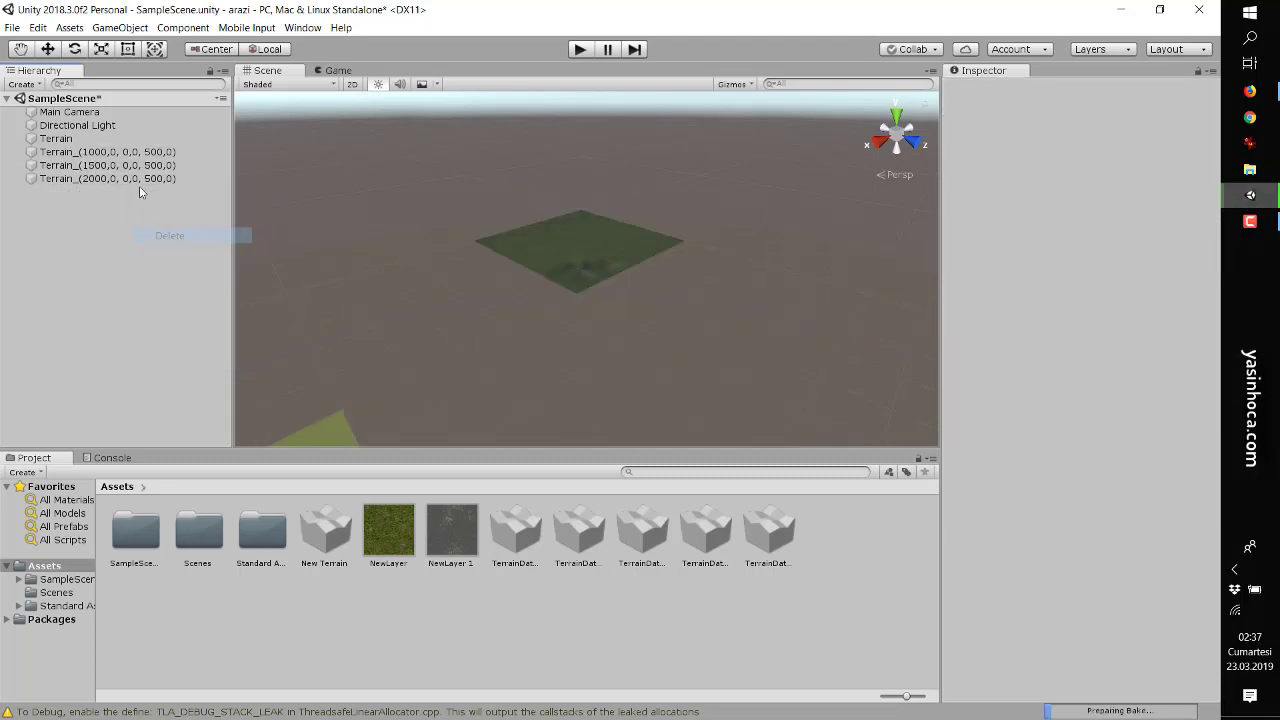
right_click(140, 155)
click(170, 231)
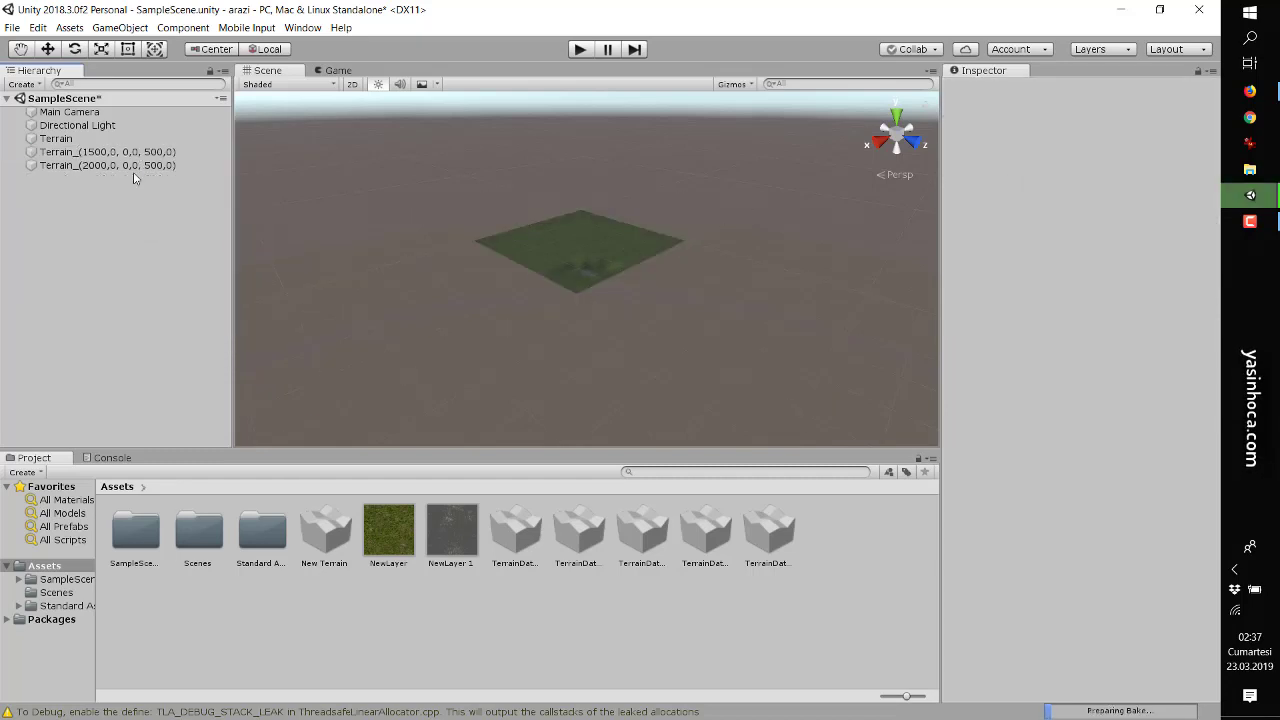
right_click(146, 155)
click(175, 232)
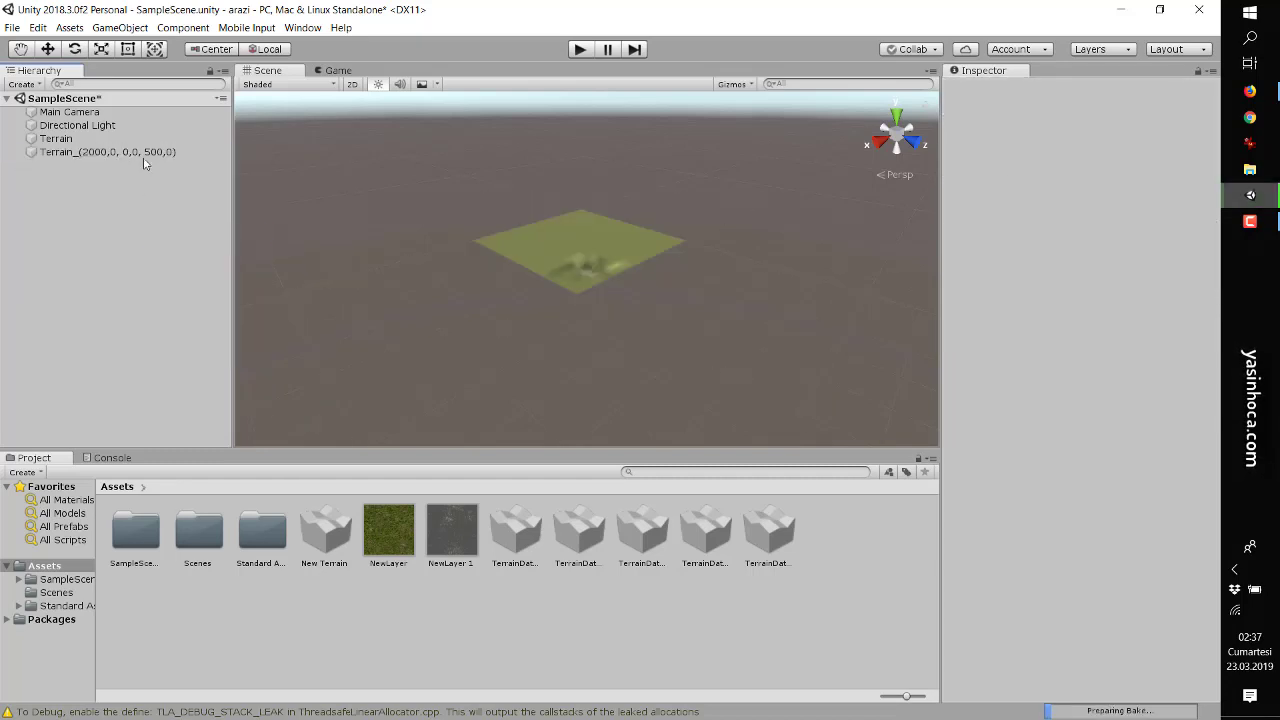
right_click(143, 155)
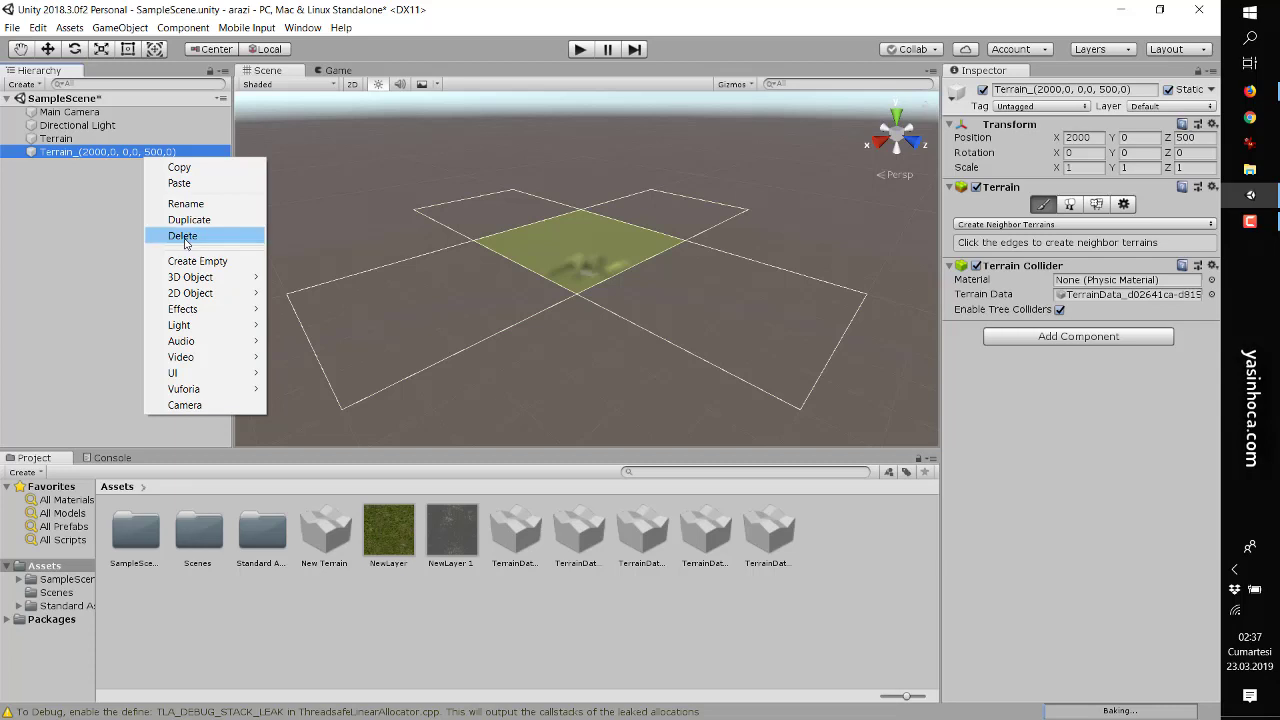
click(175, 234)
scroll(598, 258, up, 5)
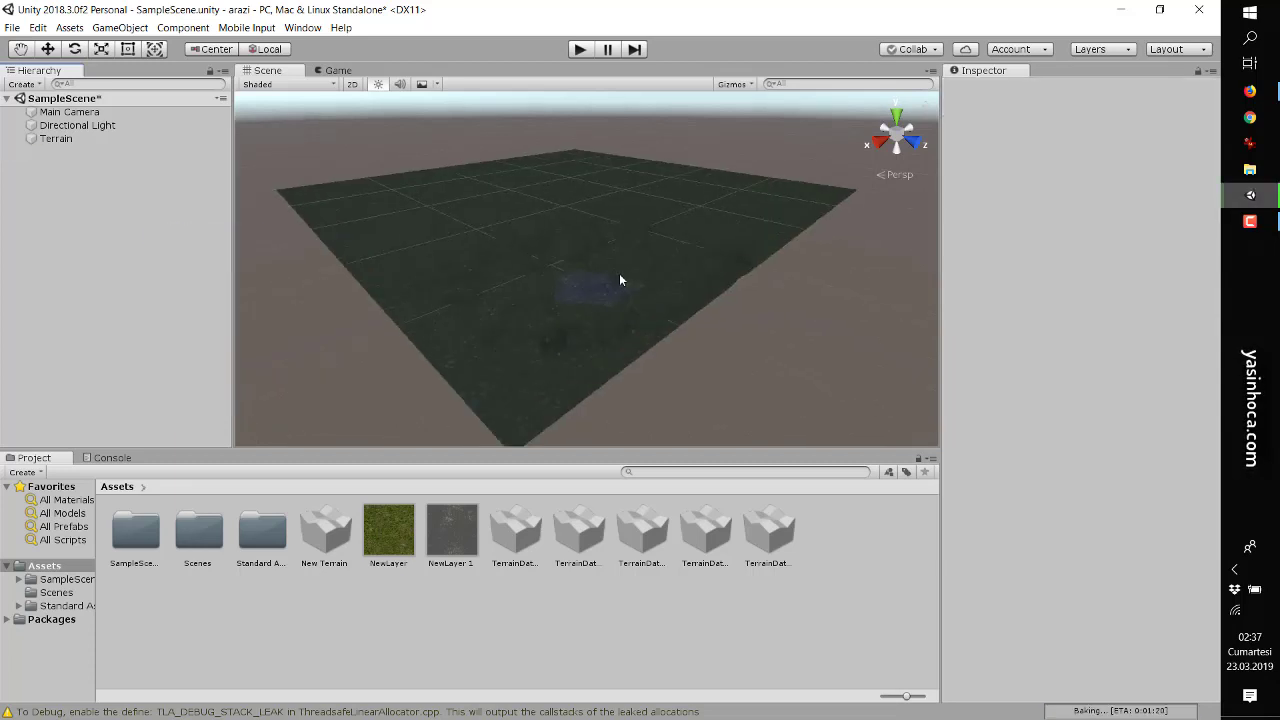
Select the main Terrain and switch it to Paint Trees, which shows an empty tree list
click(628, 278)
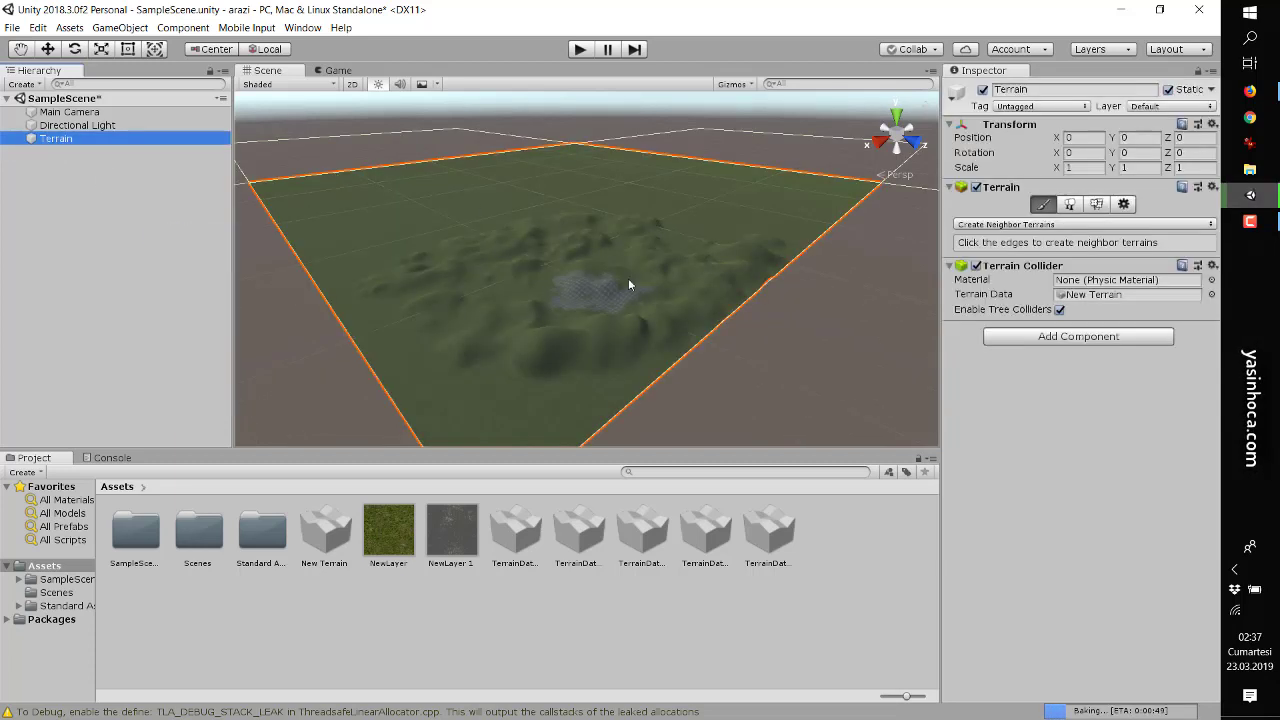
click(1040, 224)
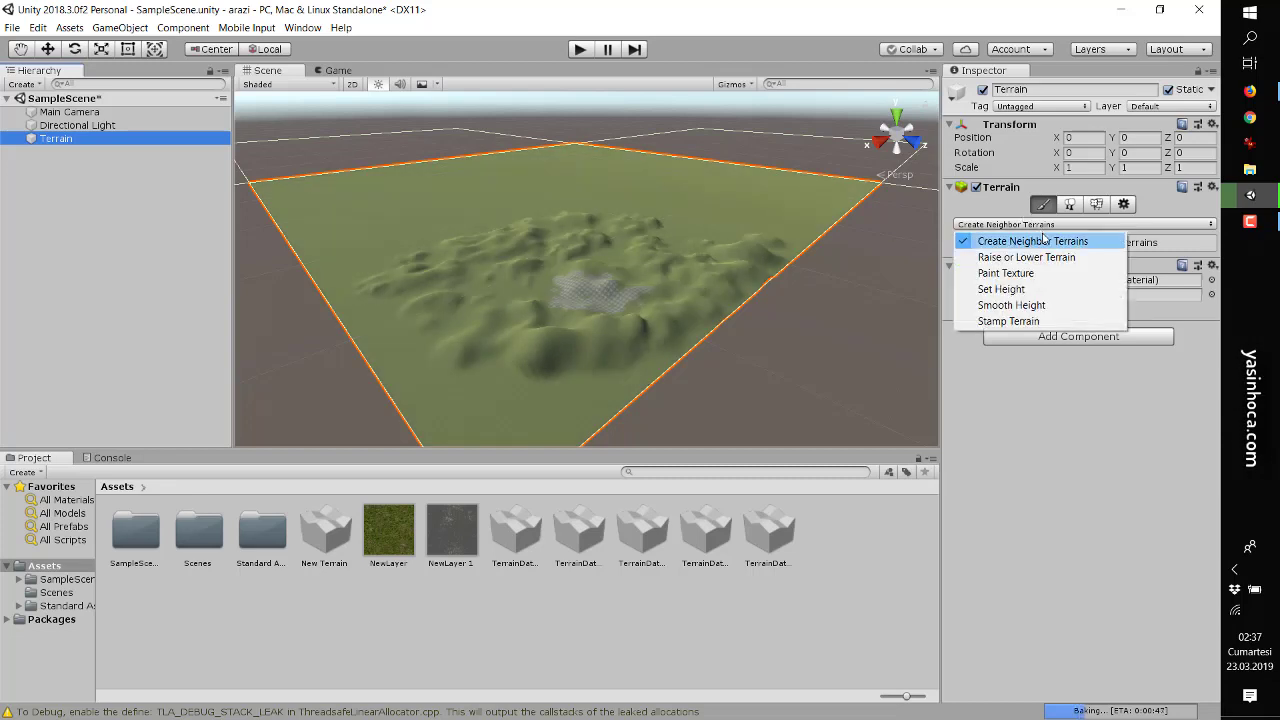
click(1046, 206)
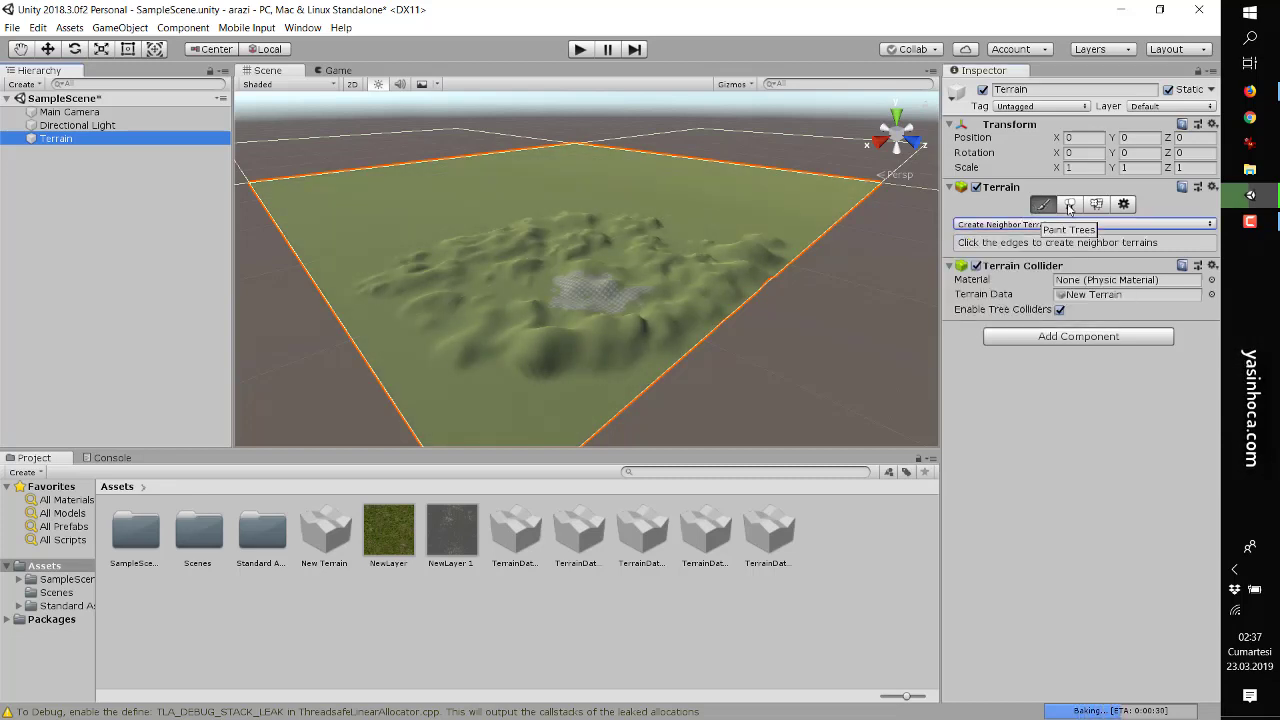
click(1069, 206)
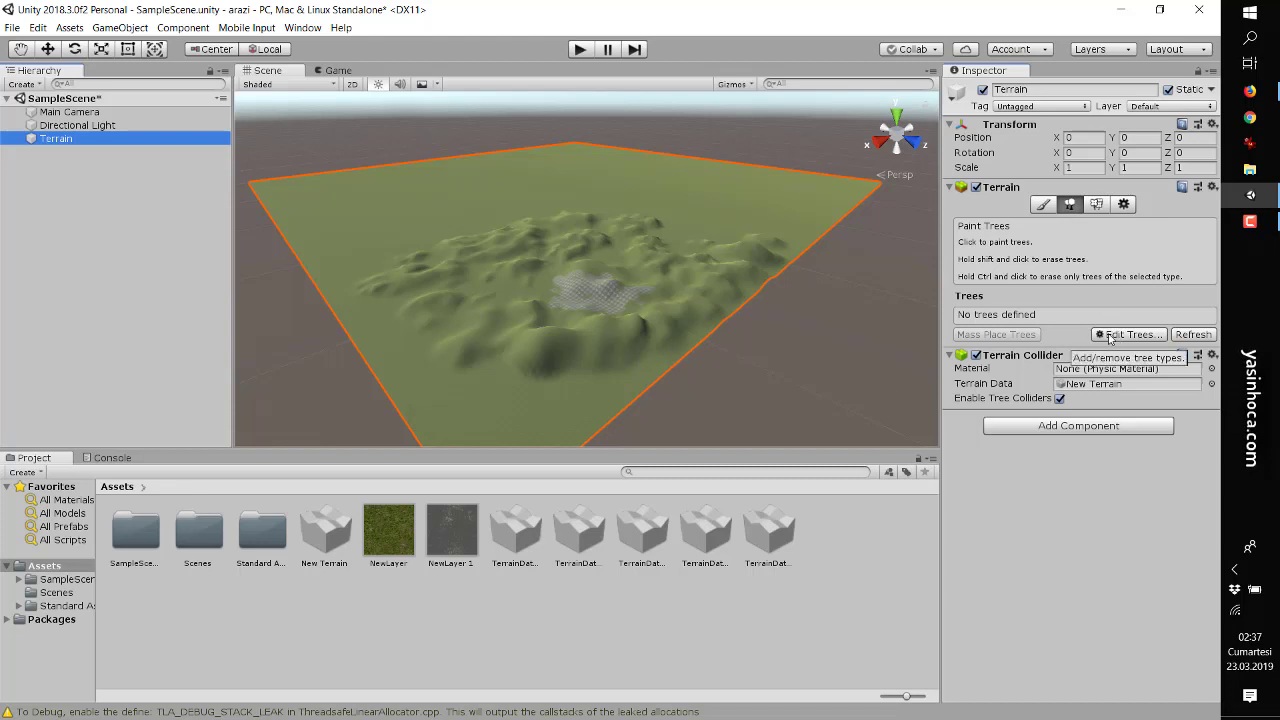
Use Edit Trees > Add Tree to add Broadleaf_Desktop as a paintable tree prefab
click(1109, 337)
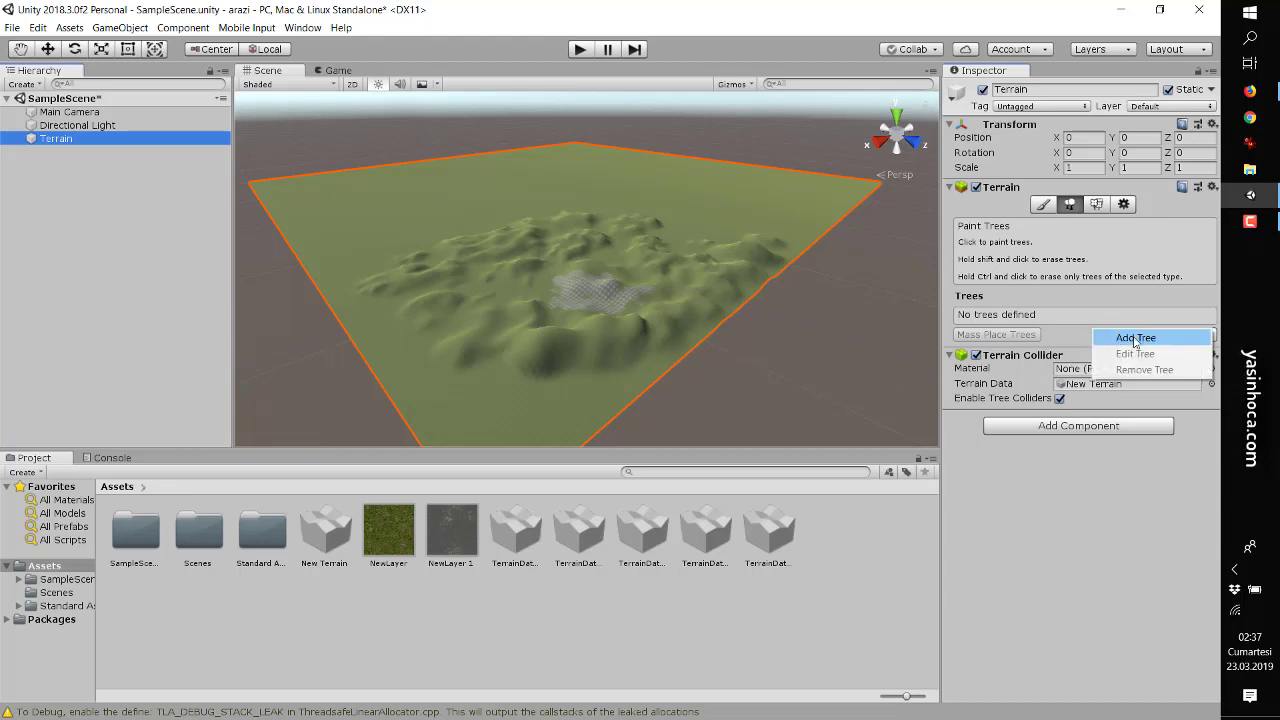
click(1136, 339)
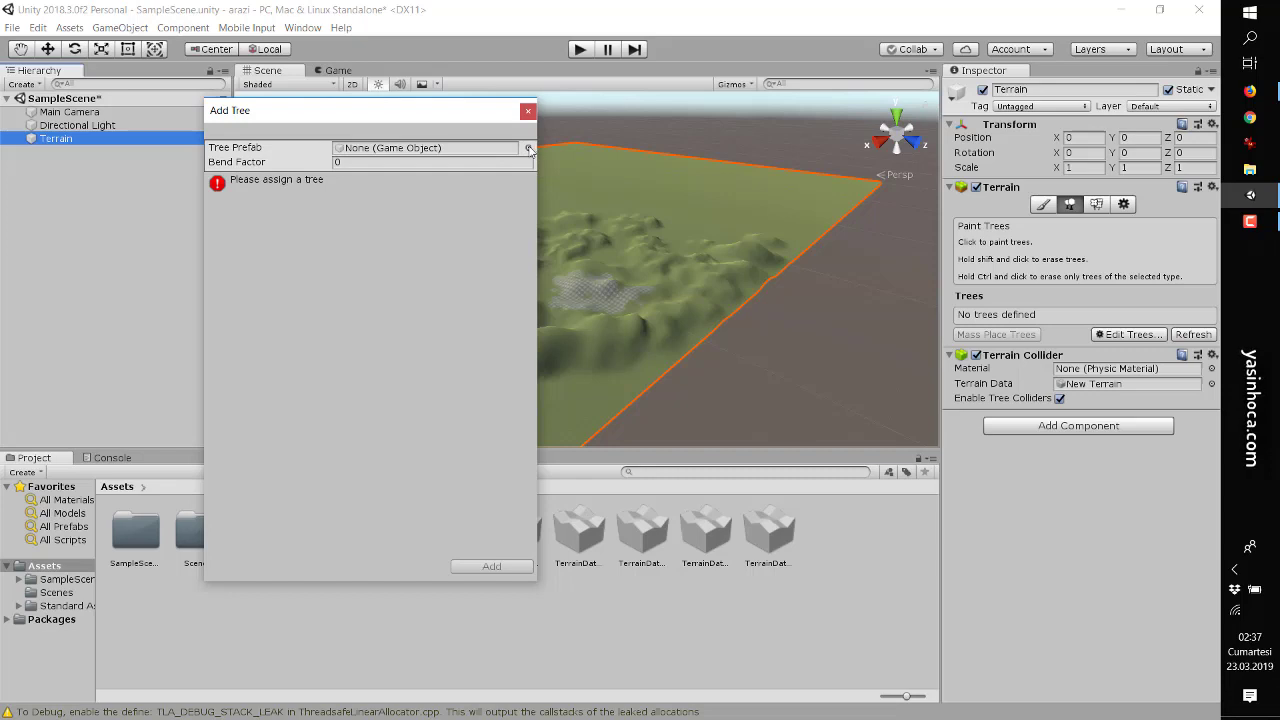
click(529, 148)
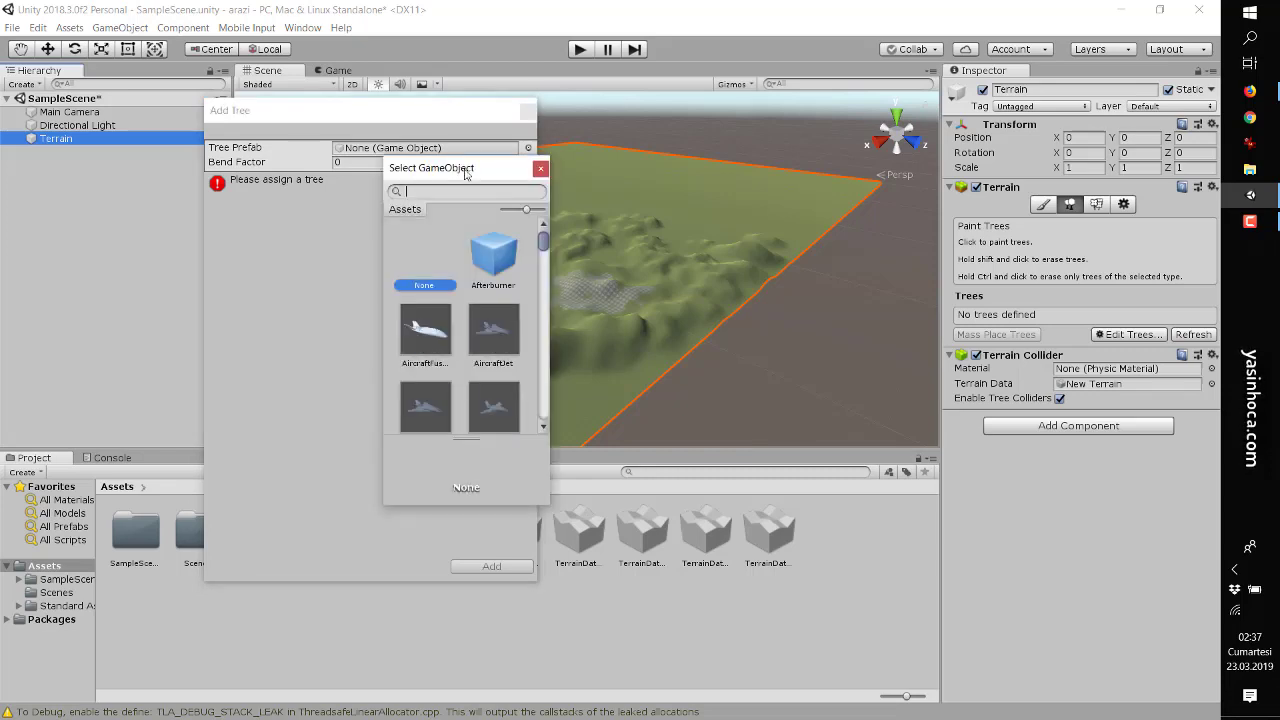
drag(465, 175, 330, 201)
scroll(347, 356, down, 2)
scroll(347, 356, down, 3)
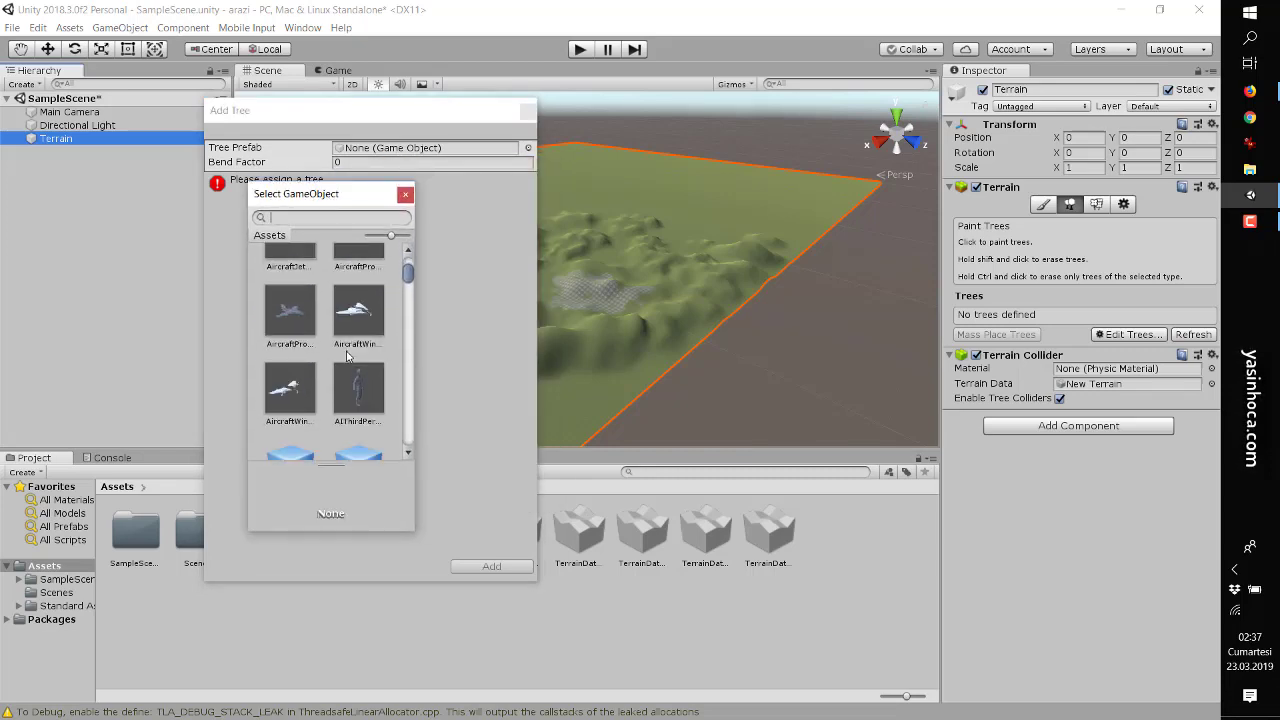
scroll(347, 356, down, 2)
scroll(350, 365, down, 1)
scroll(352, 374, down, 1)
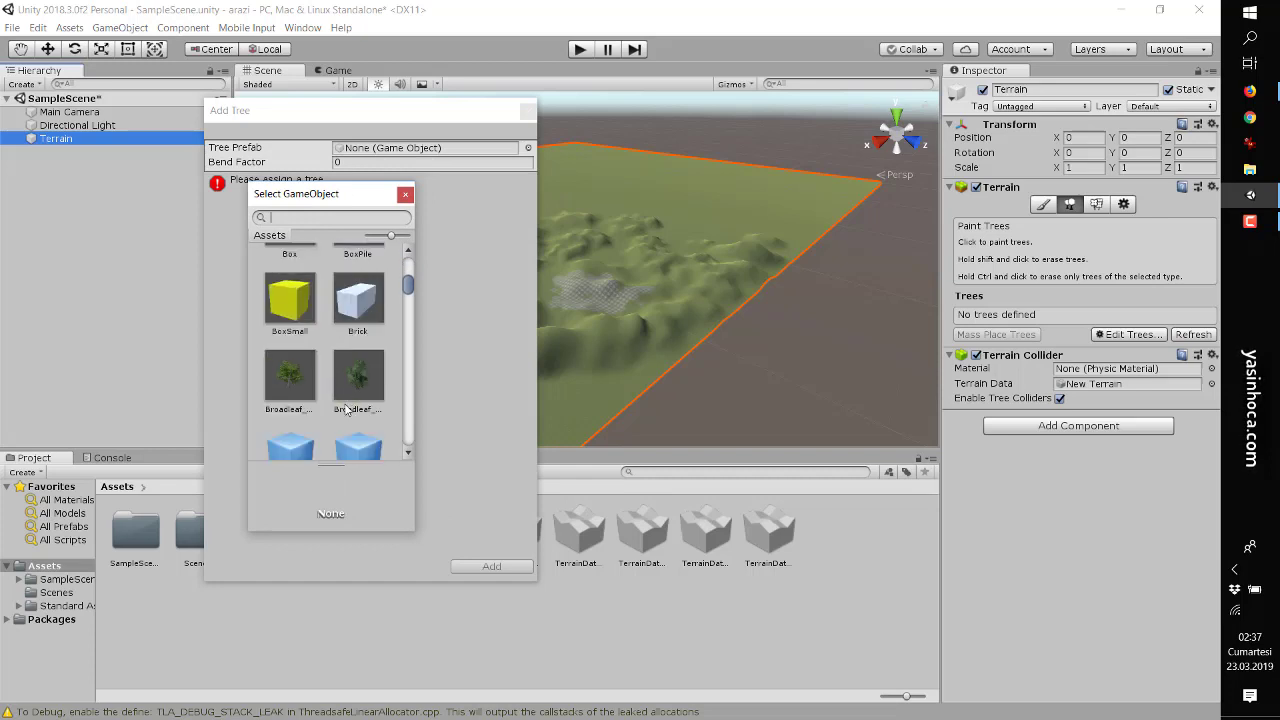
scroll(346, 410, down, 1)
scroll(303, 358, down, 3)
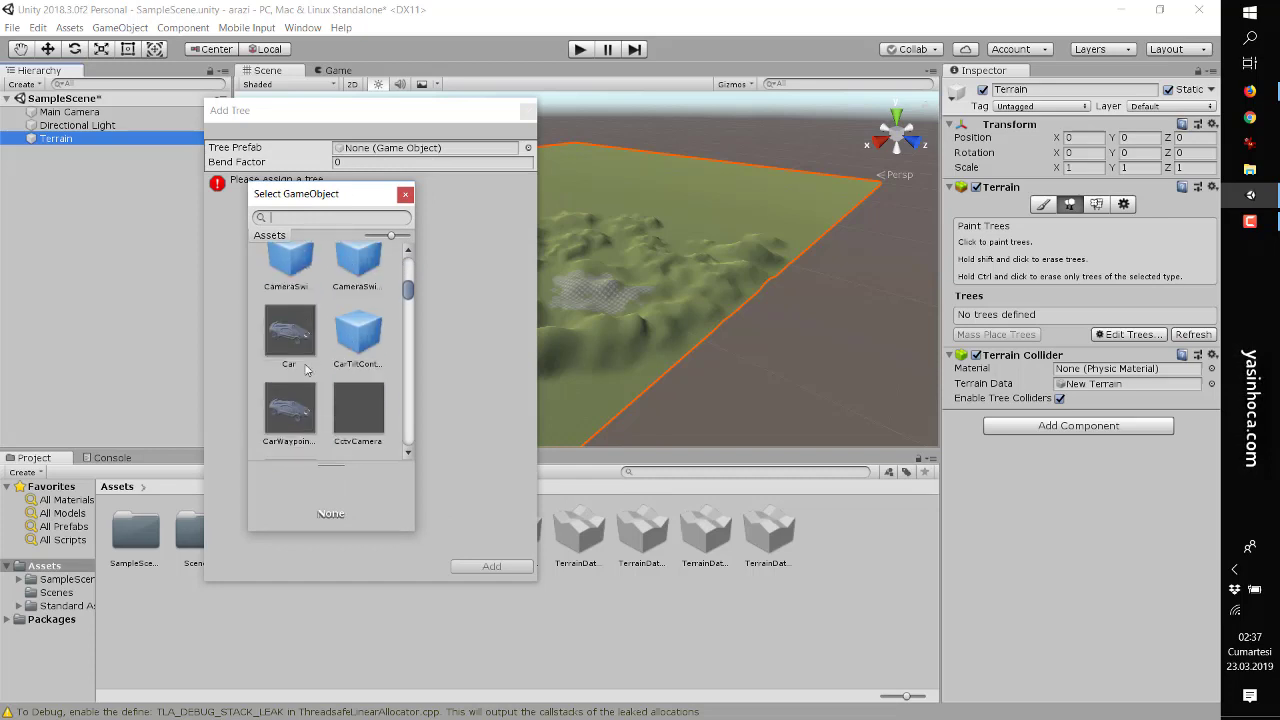
scroll(306, 368, up, 3)
click(291, 339)
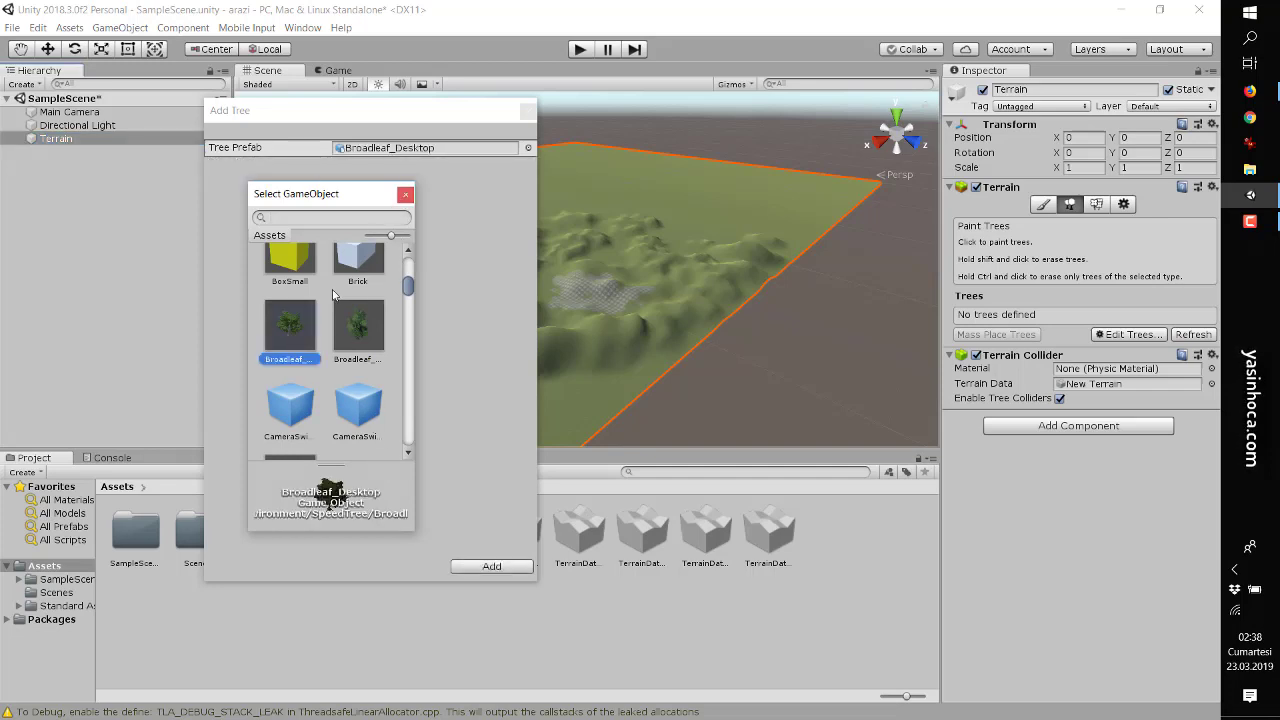
click(405, 196)
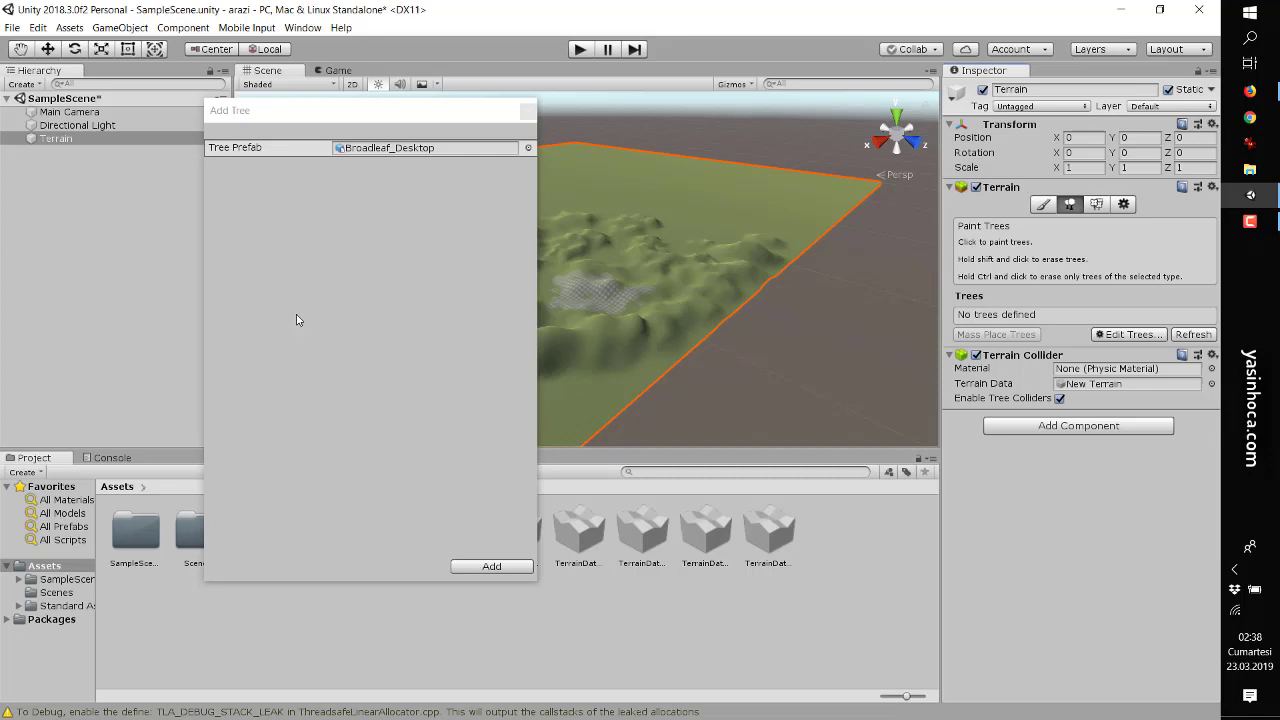
click(491, 566)
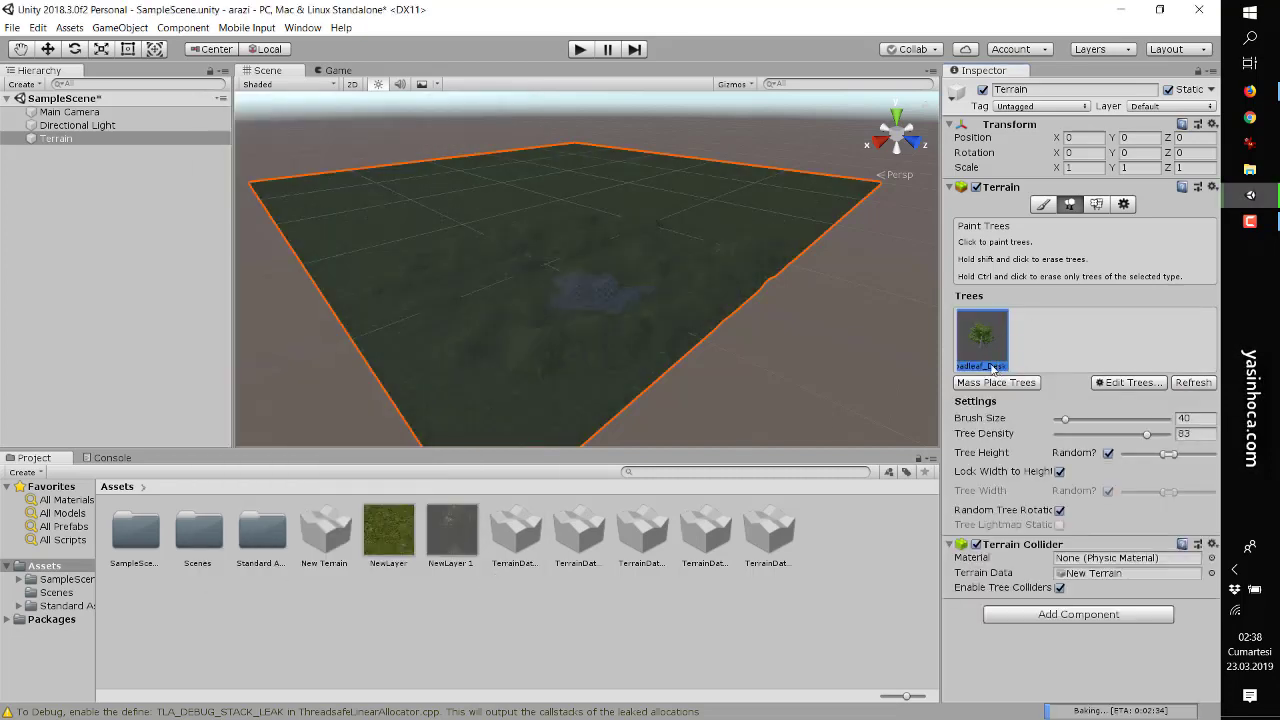
Pan the view and paint a dense cluster of broadleaf trees onto the middle hills
scroll(518, 369, up, 2)
scroll(518, 369, up, 2)
scroll(564, 373, up, 2)
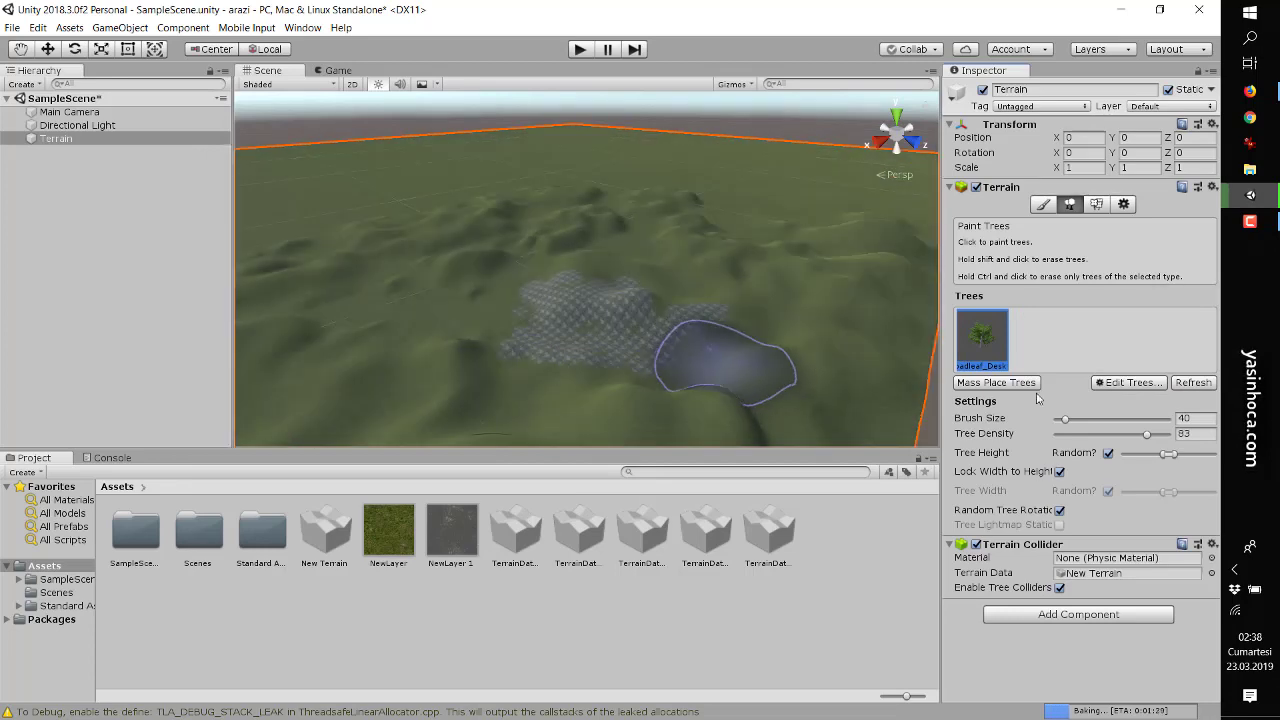
click(20, 49)
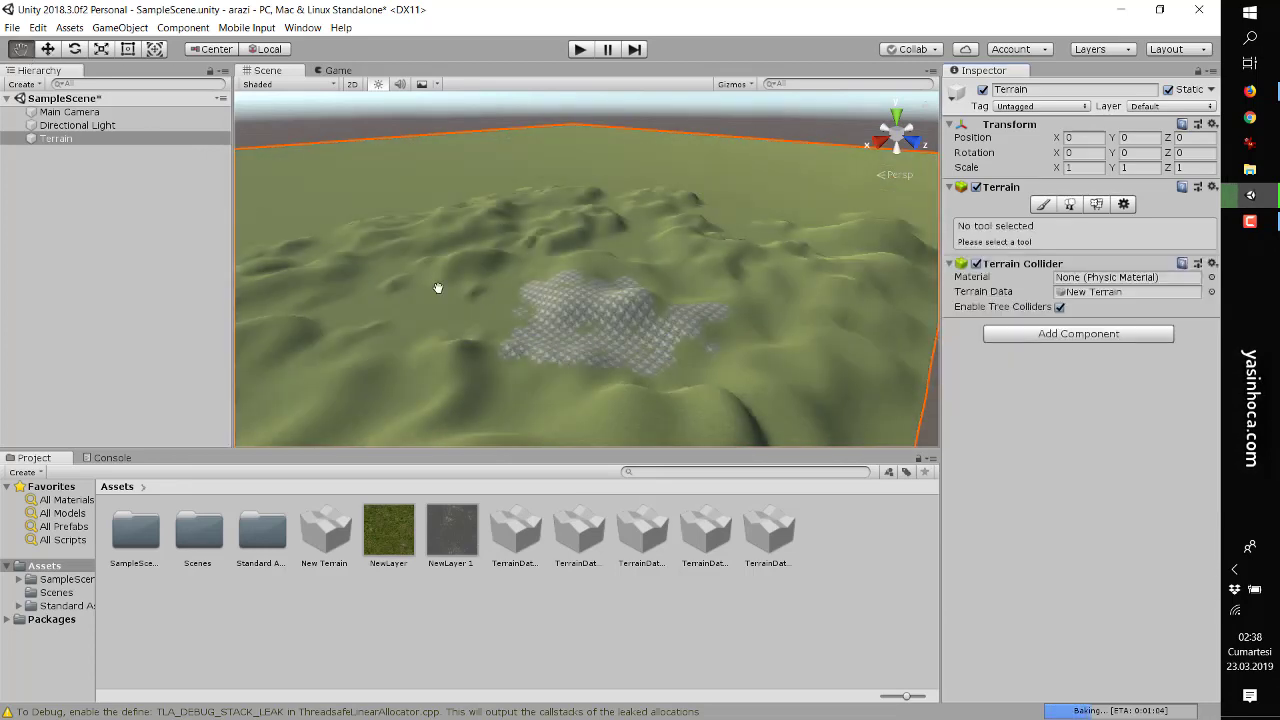
drag(440, 286, 543, 302)
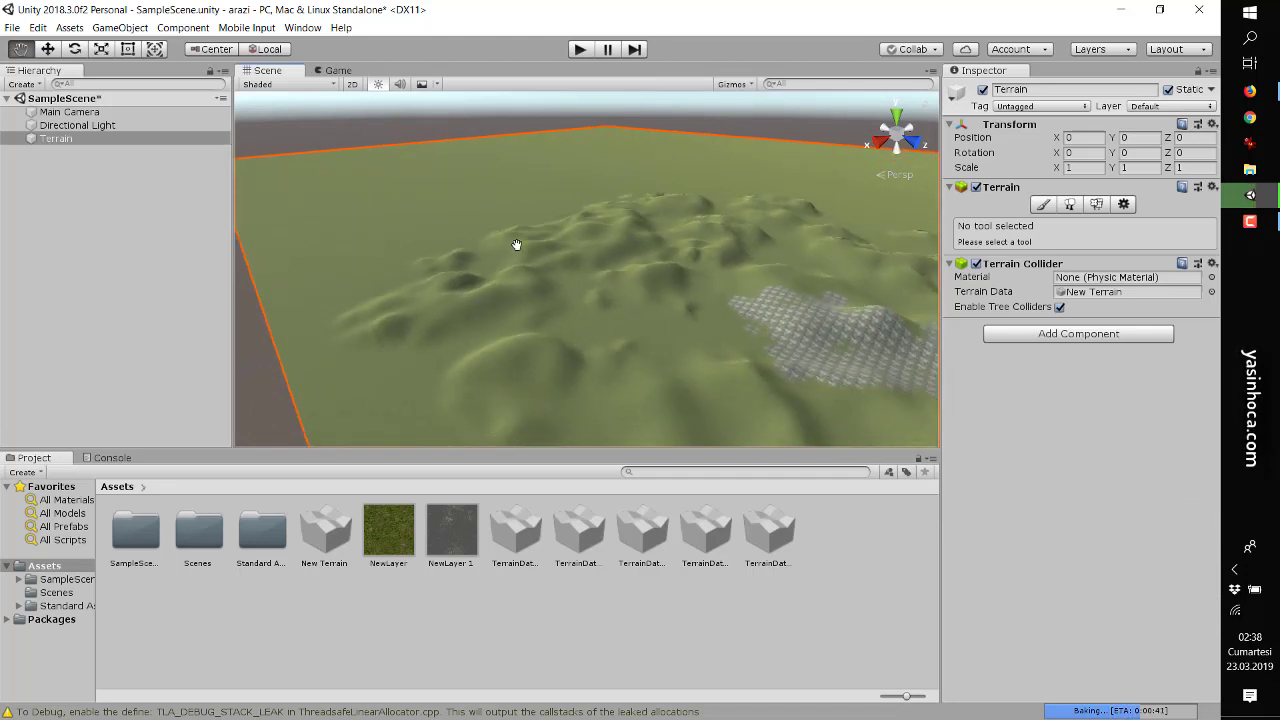
click(1069, 204)
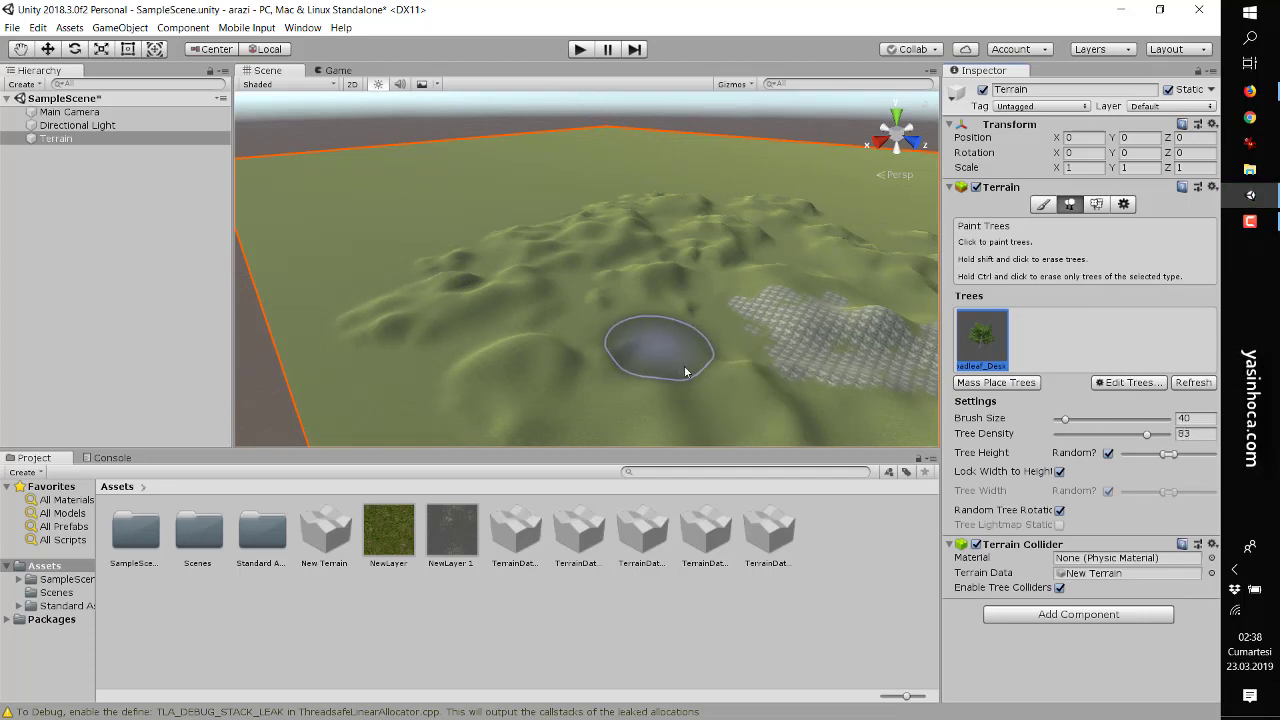
mouse_move(659, 358)
mouse_down()
mouse_move(737, 382)
mouse_move(700, 358)
mouse_up()
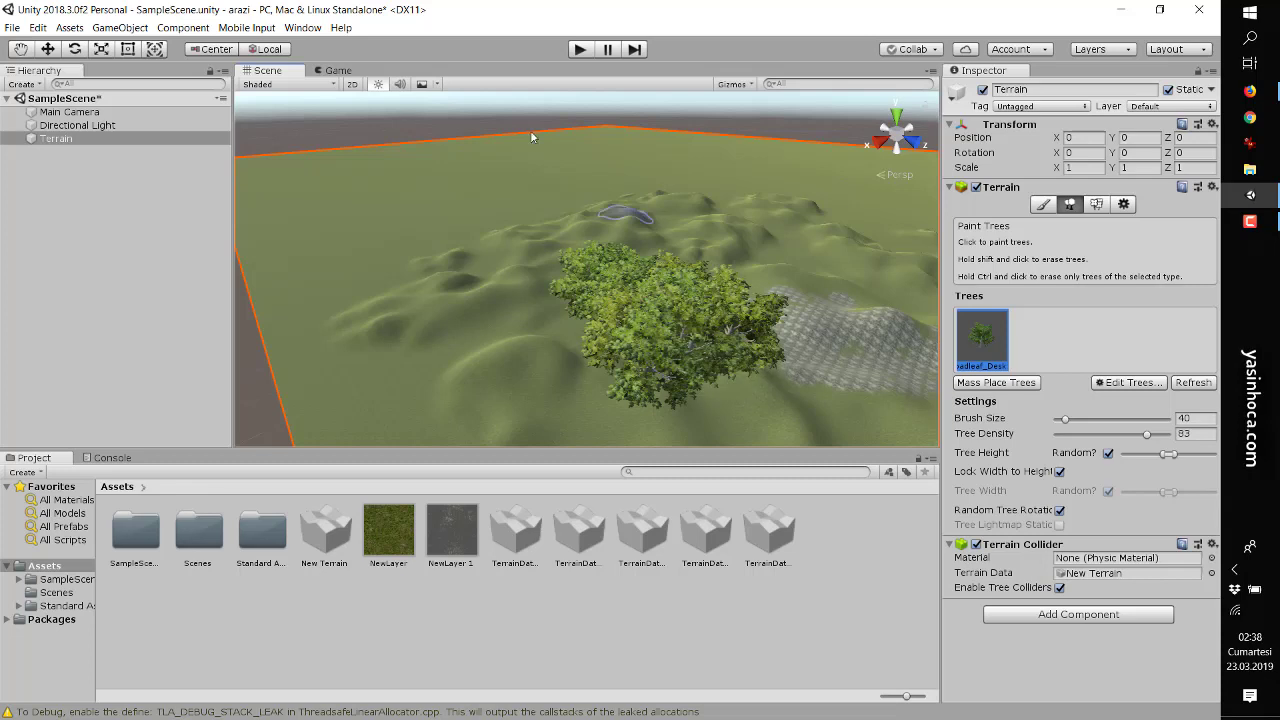
Stop tree painting, deselect the terrain and tilt and zoom the view to inspect the trees
click(82, 51)
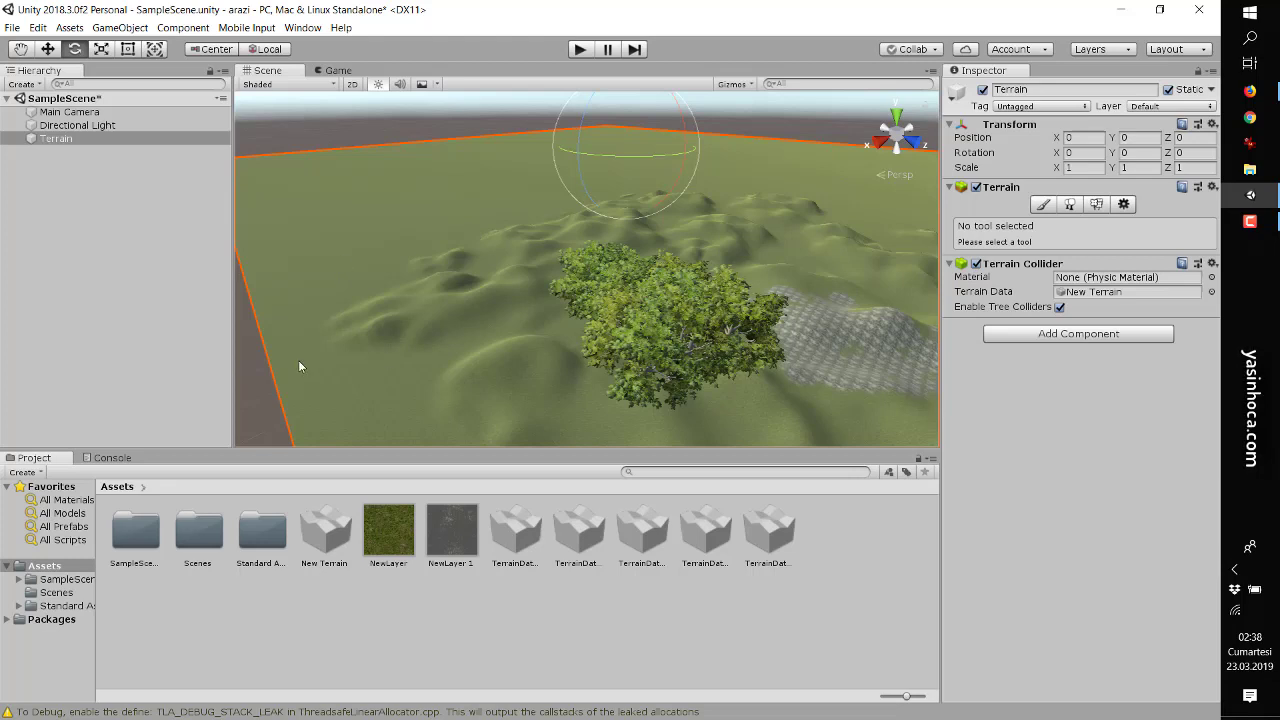
click(252, 386)
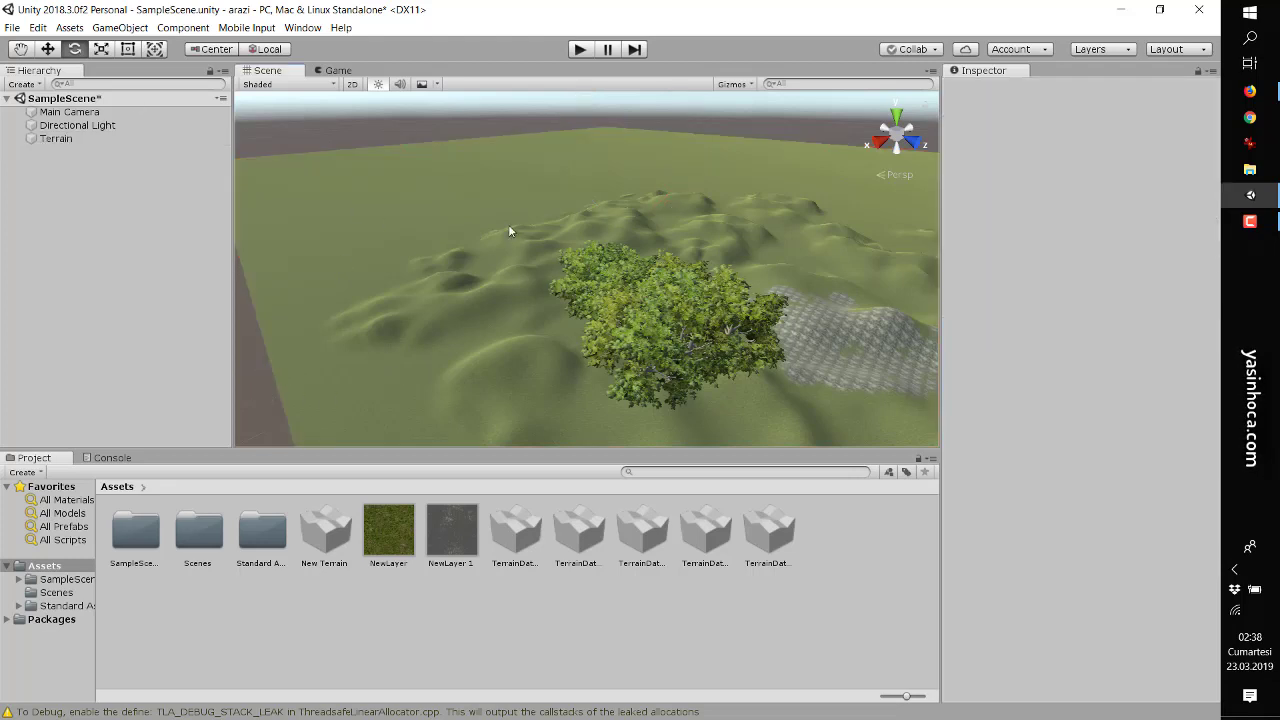
right_drag(646, 246, 597, 148)
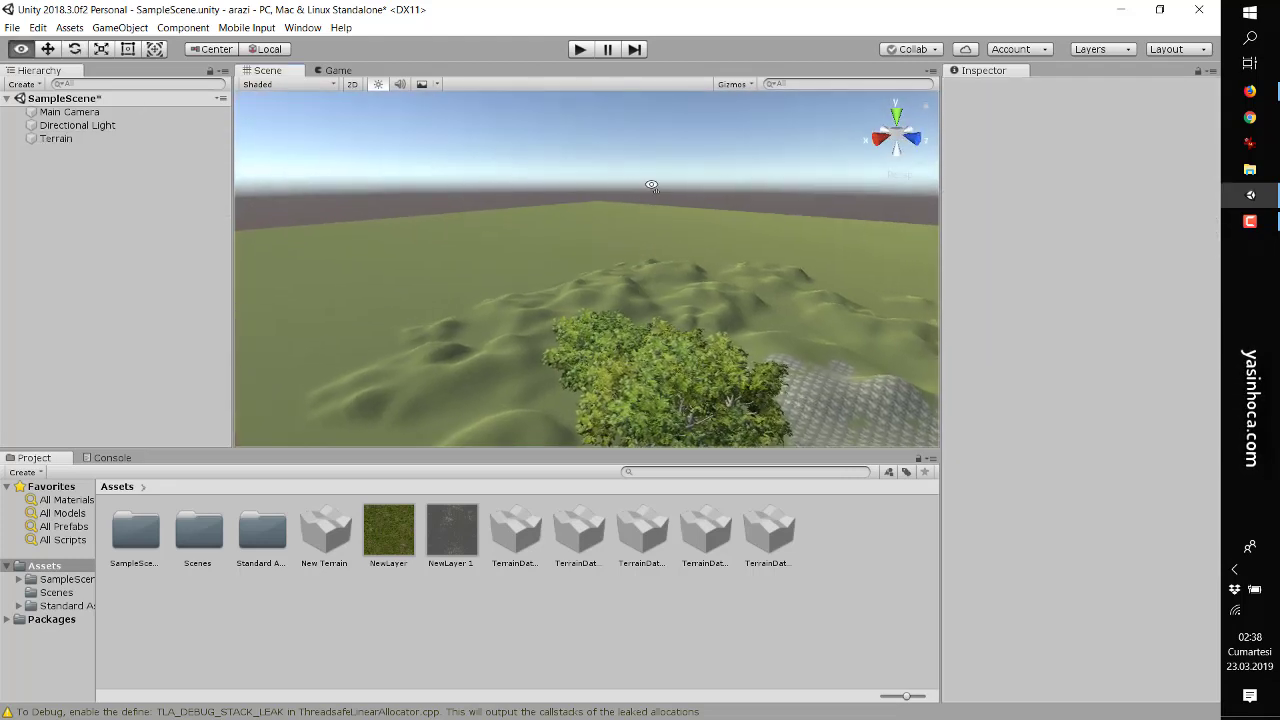
click(20, 49)
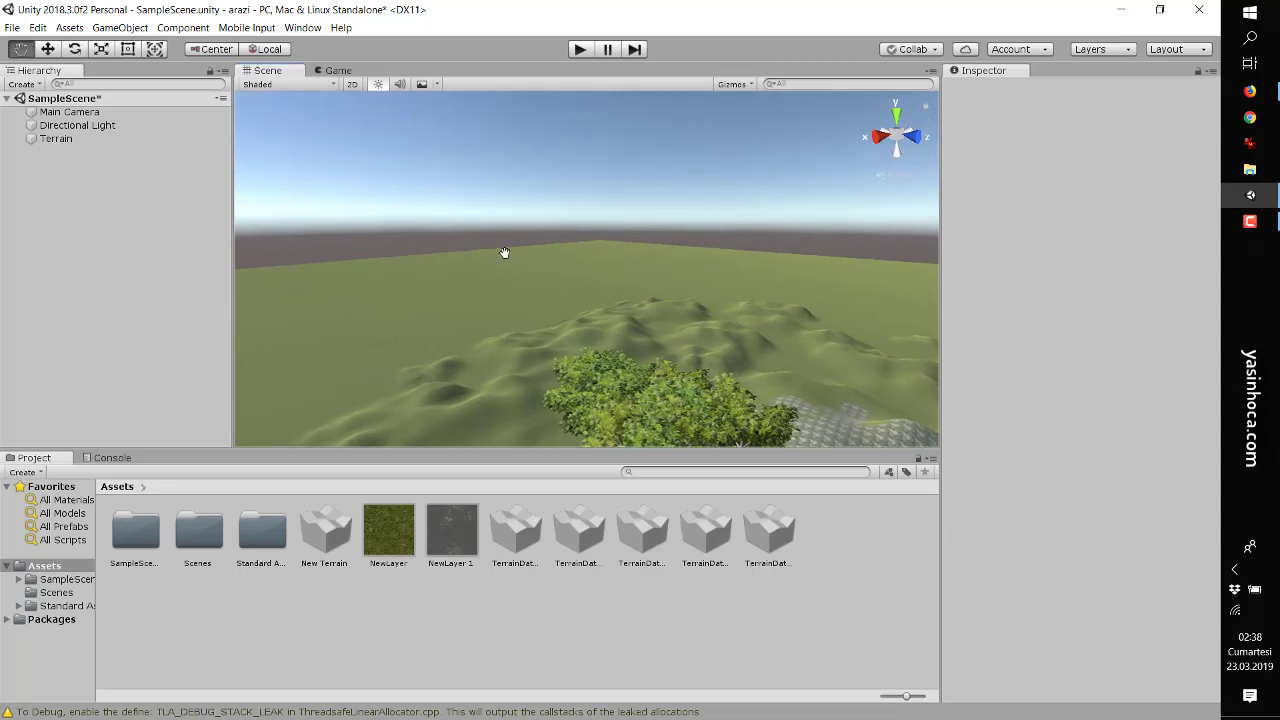
scroll(560, 305, up, 3)
scroll(552, 295, up, 3)
scroll(552, 300, down, 3)
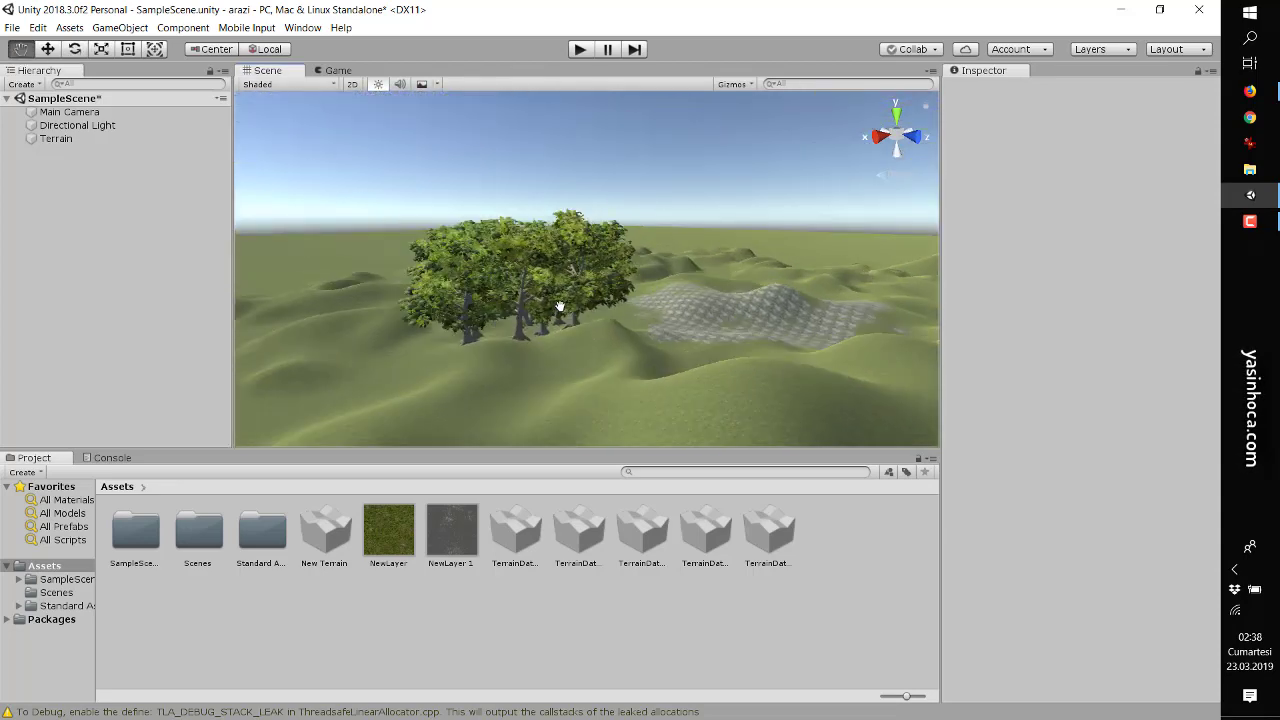
scroll(558, 300, down, 2)
scroll(561, 298, down, 2)
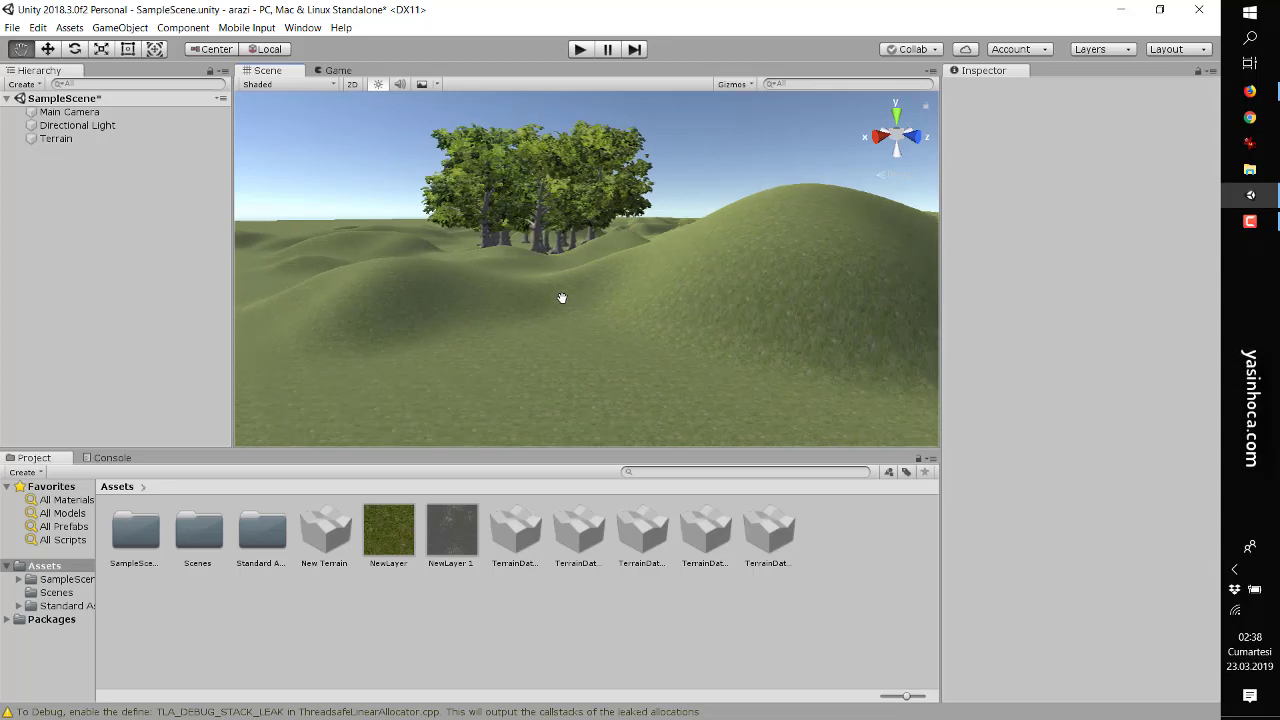
scroll(564, 297, down, 2)
scroll(562, 290, down, 2)
Undo the painted broadleaf tree cluster on the terrain
alt+drag(571, 243, 570, 258)
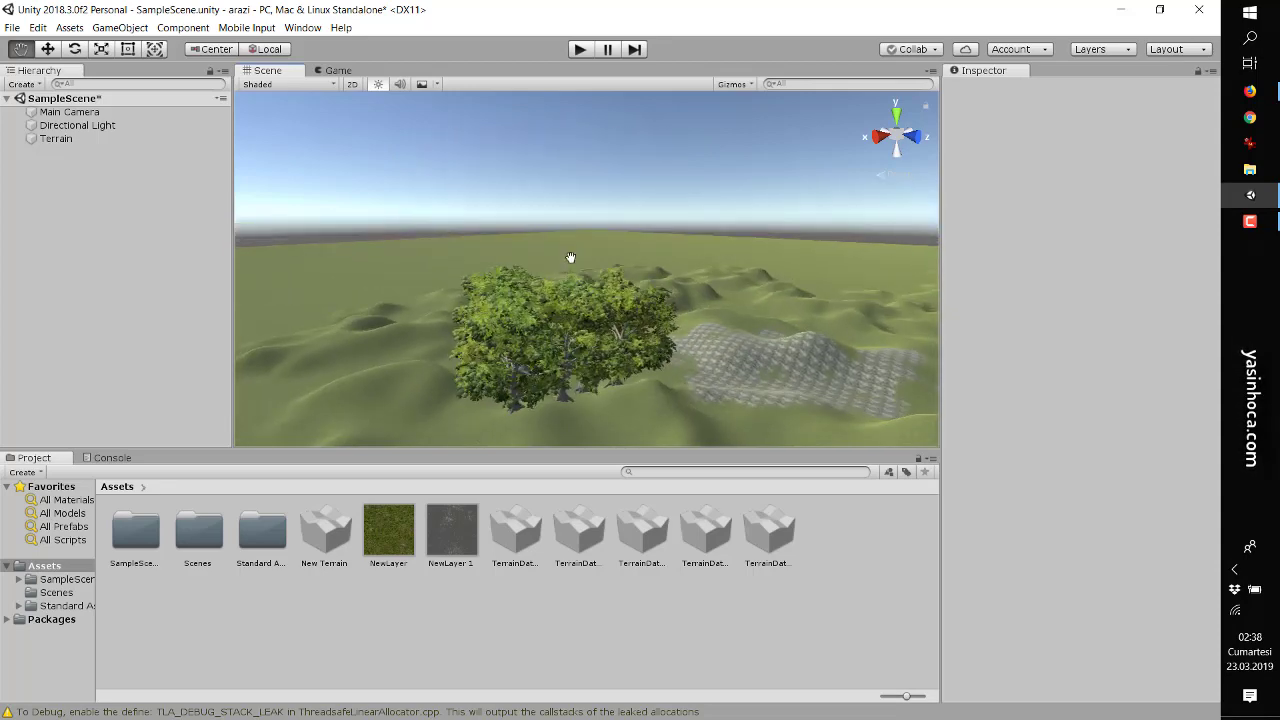
click(570, 258)
key(ctrl+z)
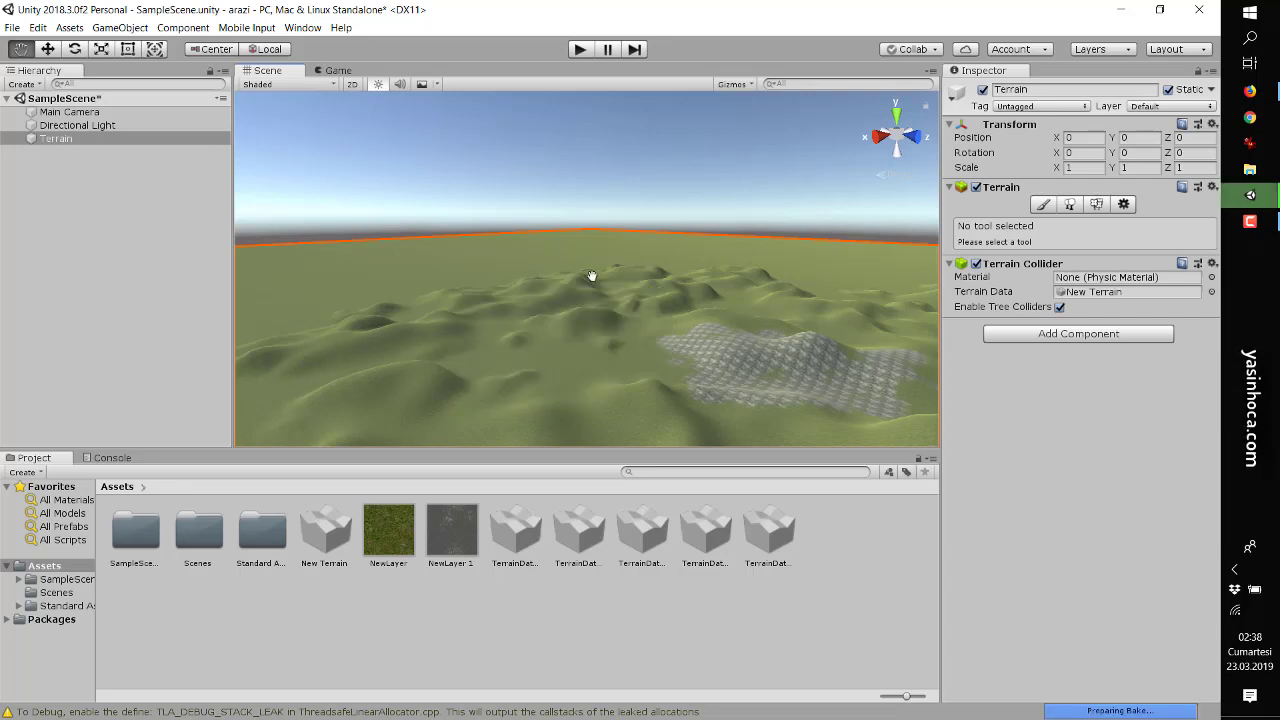
key(ctrl+z)
Paint four single broadleaf trees in a row with brush size 1 and tree density 45
click(1070, 205)
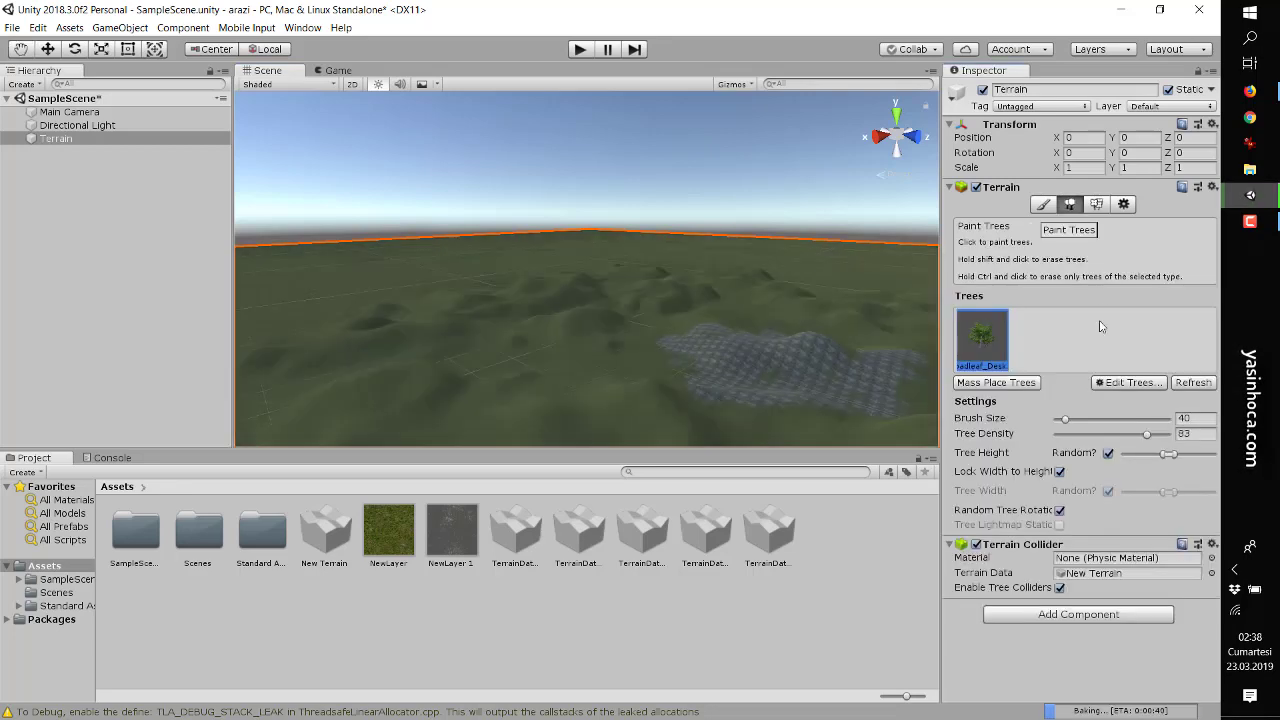
click(1060, 424)
drag(1060, 424, 1050, 426)
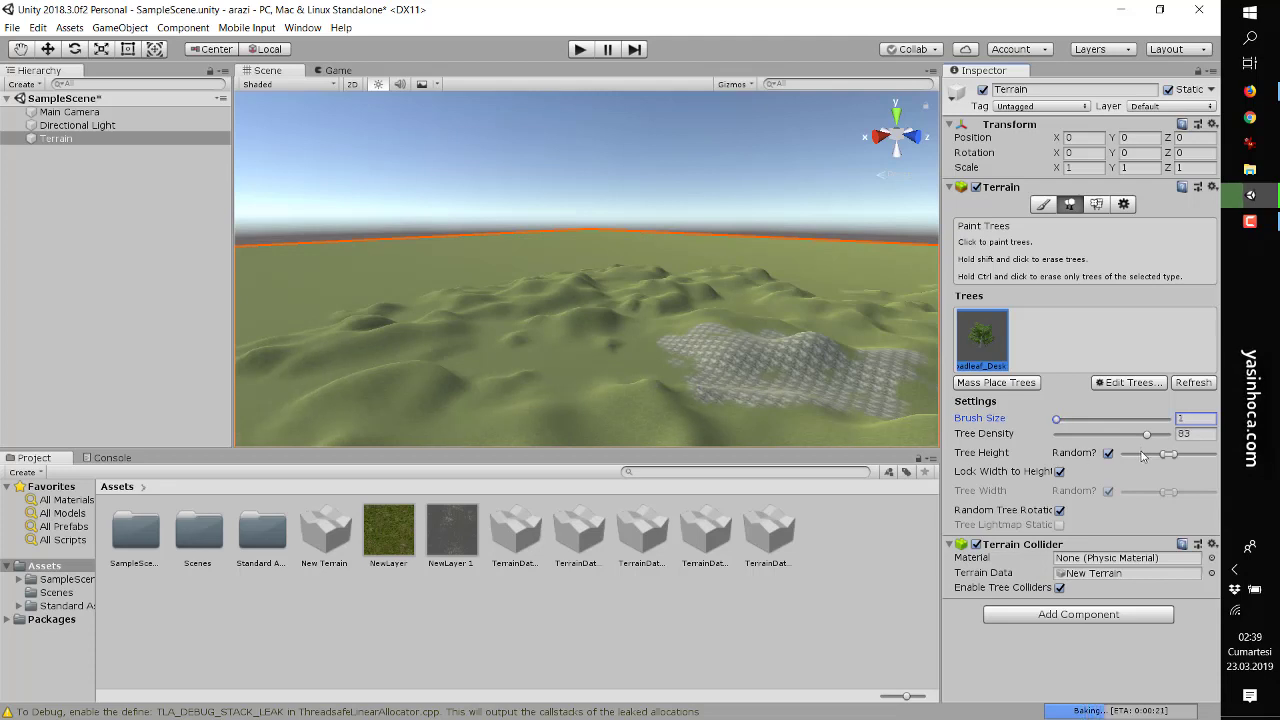
drag(1147, 435, 1100, 436)
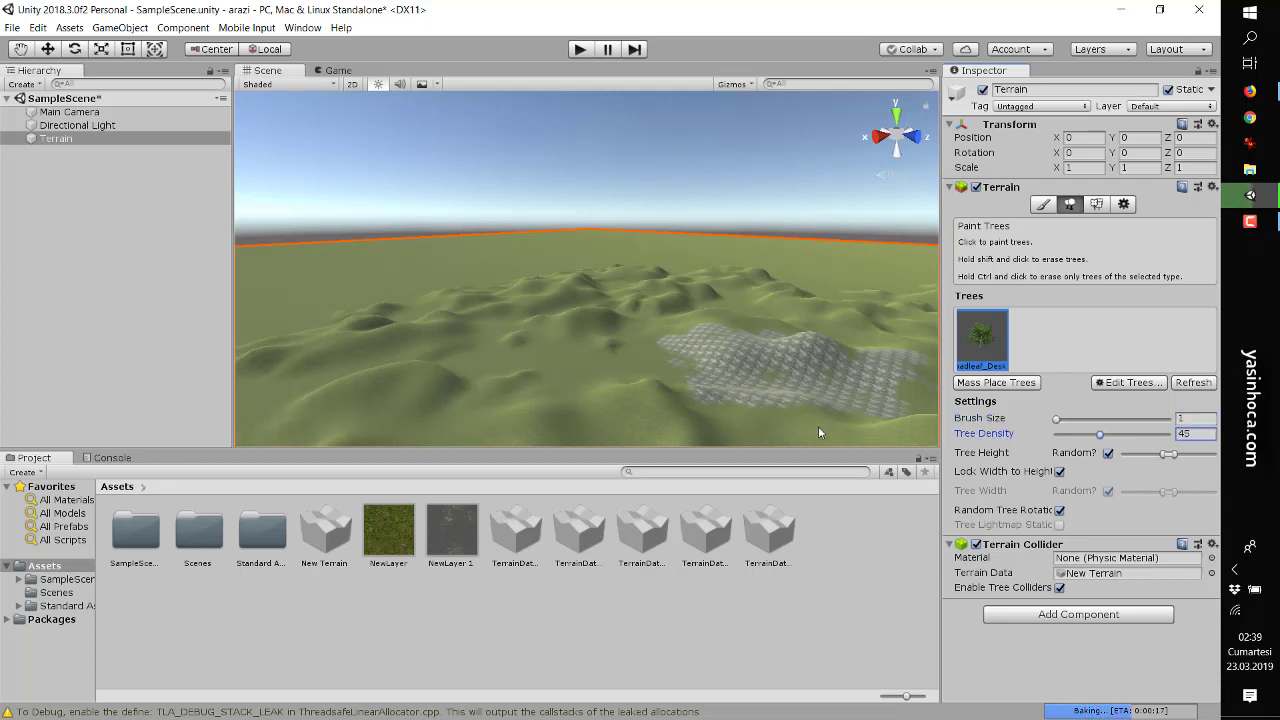
click(636, 427)
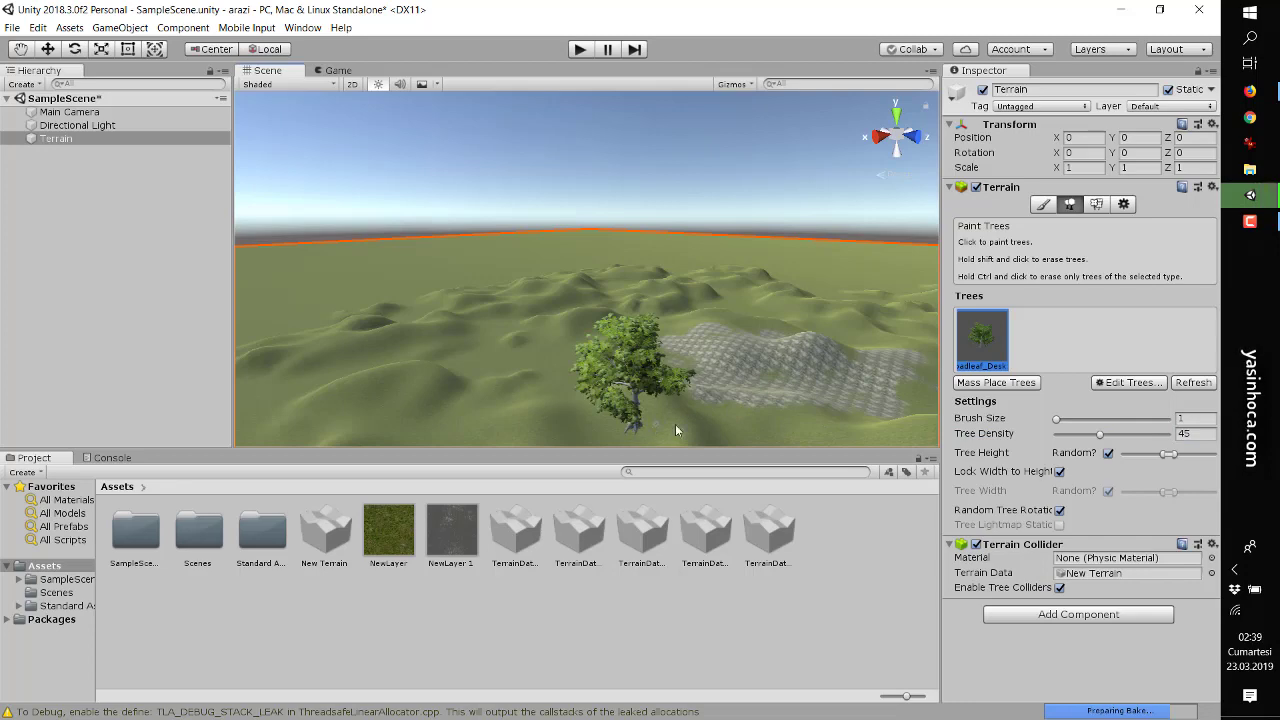
click(706, 425)
click(798, 432)
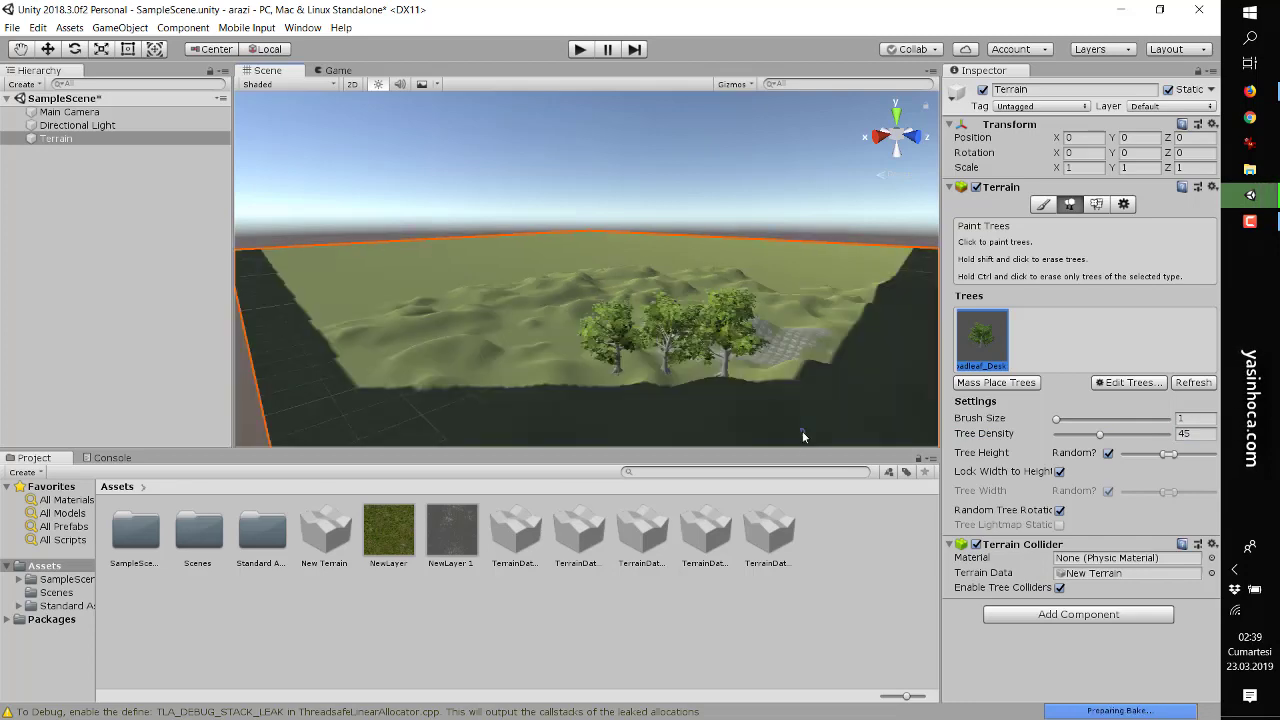
scroll(755, 415, down, 3)
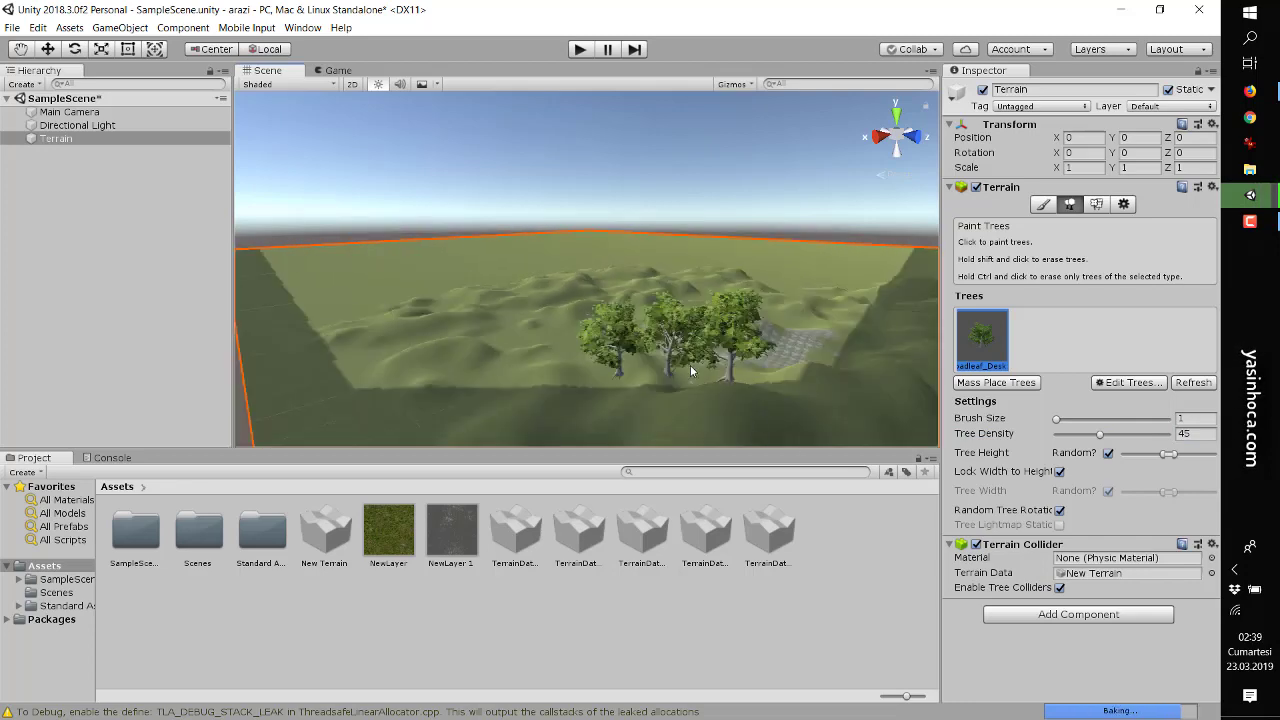
click(550, 378)
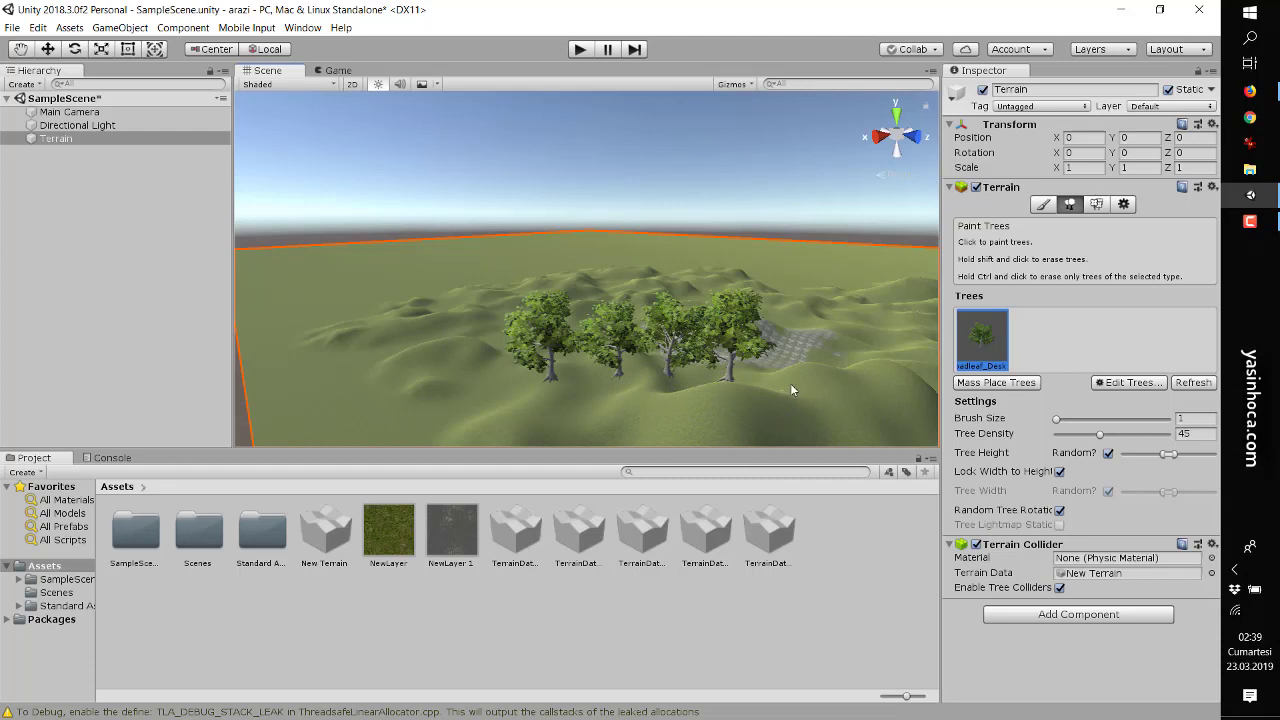
Add JoinInnerPrototype01x06x01 as a second tree type through the Add Tree dialog
click(1115, 387)
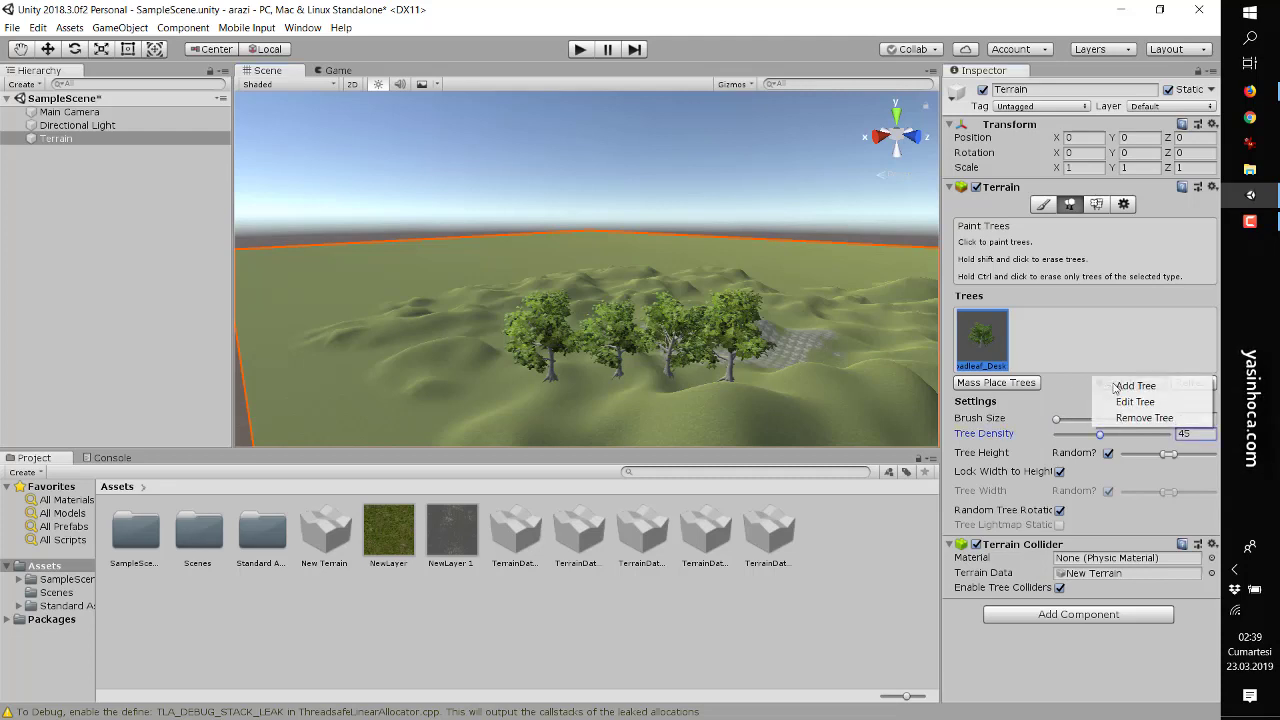
click(1122, 385)
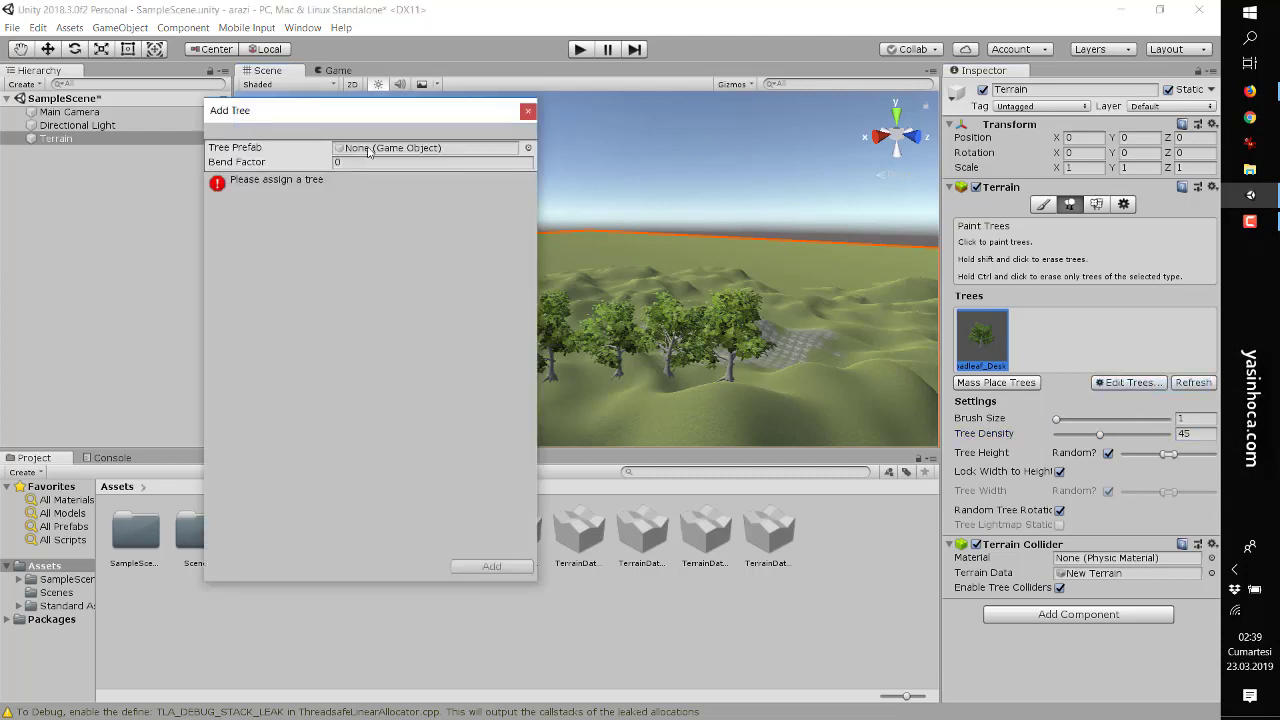
click(528, 148)
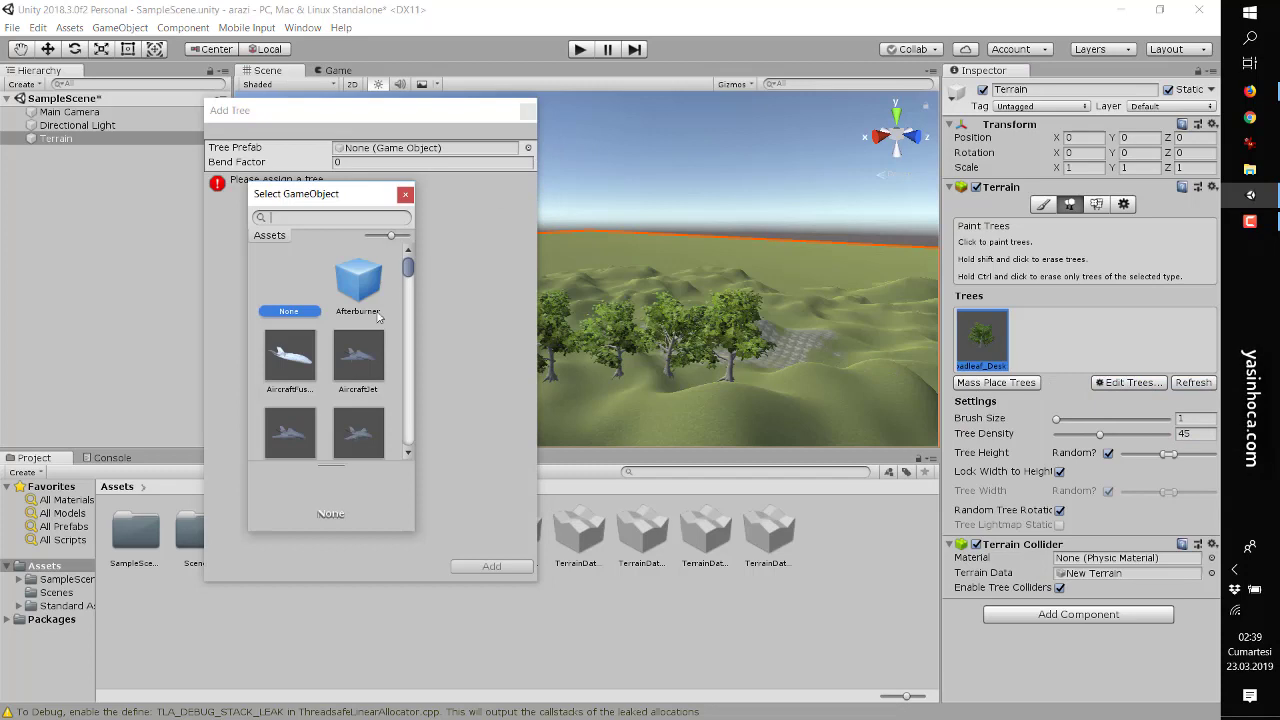
scroll(378, 325, down, 2)
scroll(378, 345, down, 2)
scroll(378, 370, down, 2)
scroll(378, 395, down, 2)
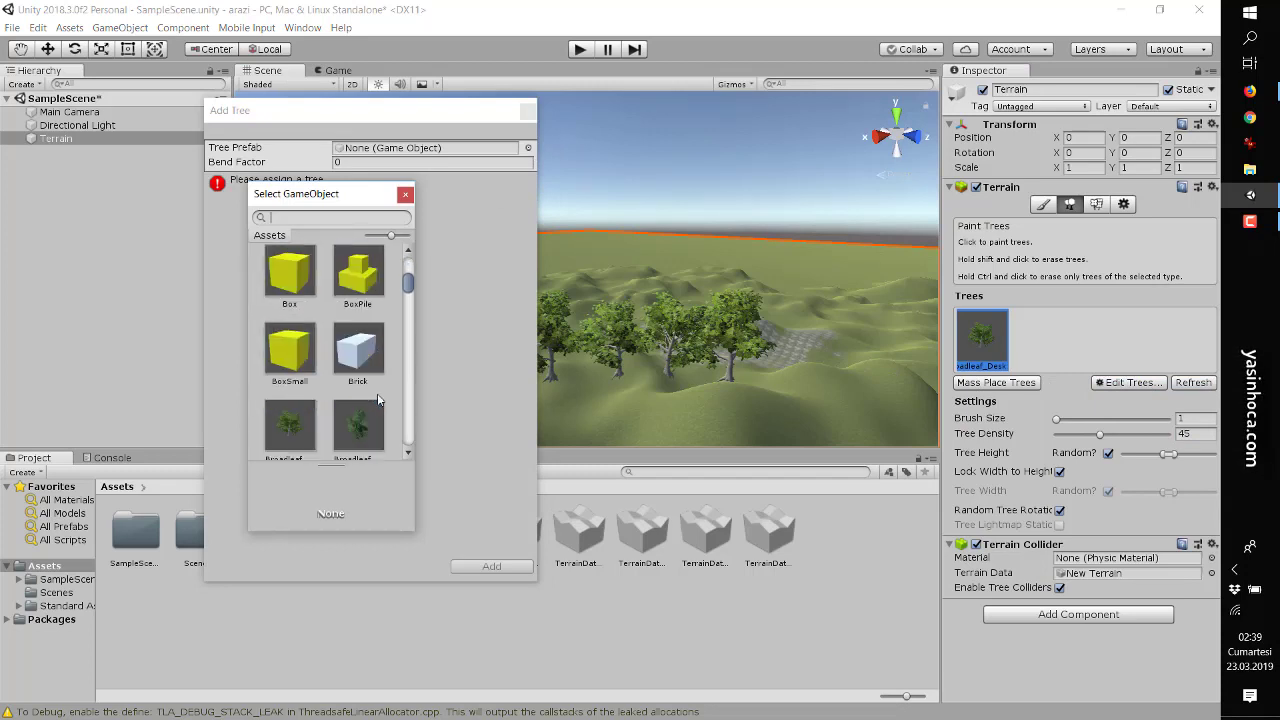
scroll(378, 400, down, 2)
scroll(380, 401, down, 2)
scroll(381, 402, down, 2)
scroll(383, 403, down, 2)
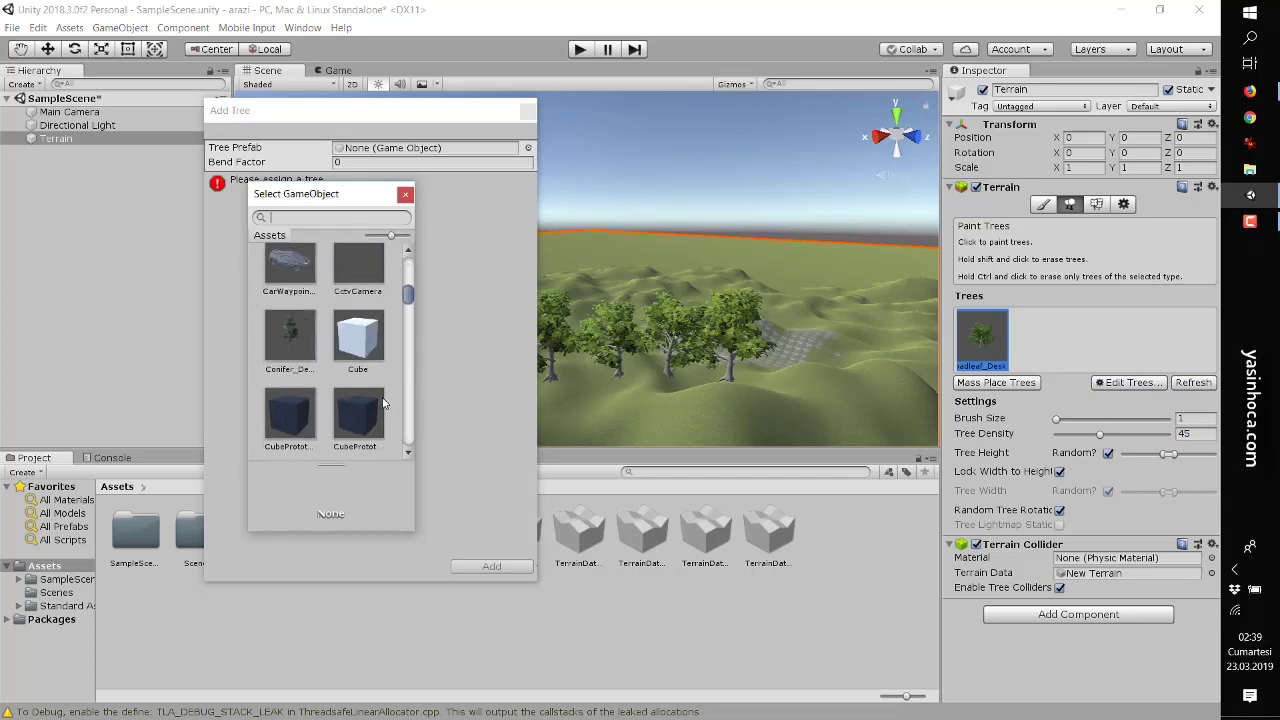
scroll(377, 399, down, 2)
scroll(377, 399, down, 2)
scroll(377, 398, down, 2)
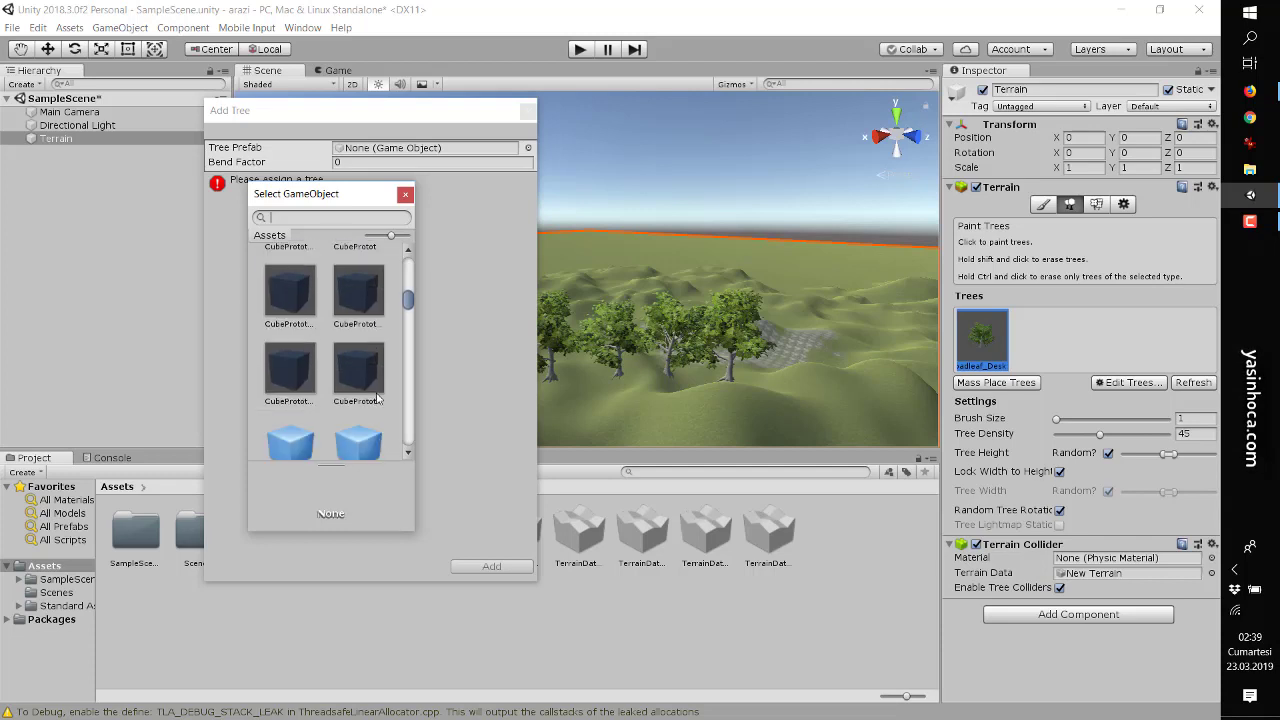
scroll(377, 399, down, 2)
scroll(377, 399, down, 2)
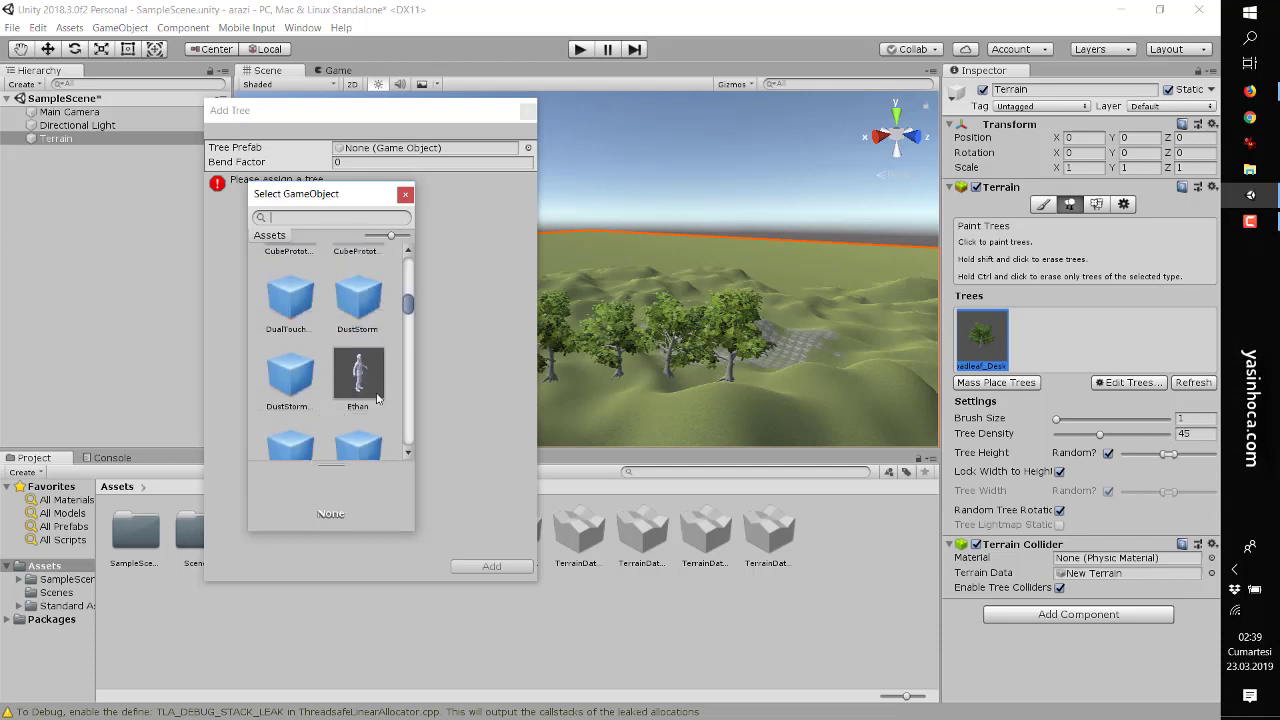
scroll(377, 399, down, 2)
scroll(377, 399, down, 2)
scroll(383, 303, down, 2)
scroll(380, 372, down, 2)
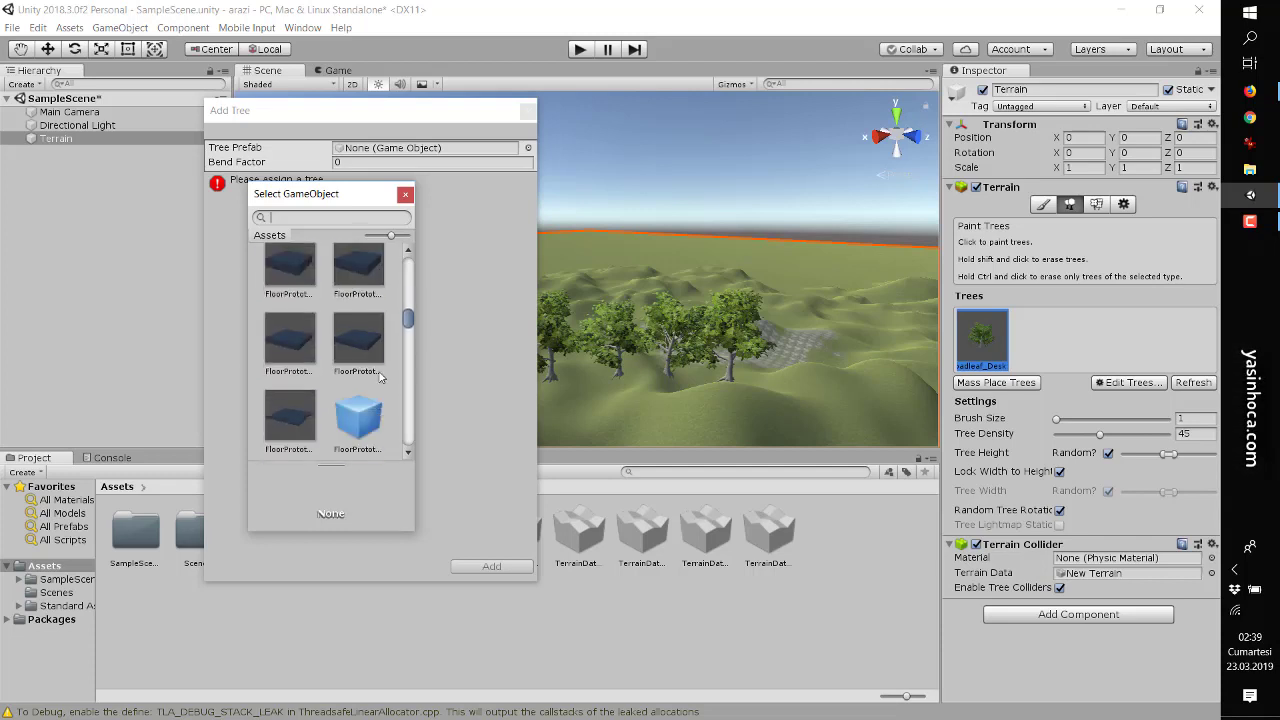
scroll(380, 376, down, 2)
scroll(380, 377, down, 2)
scroll(380, 376, down, 3)
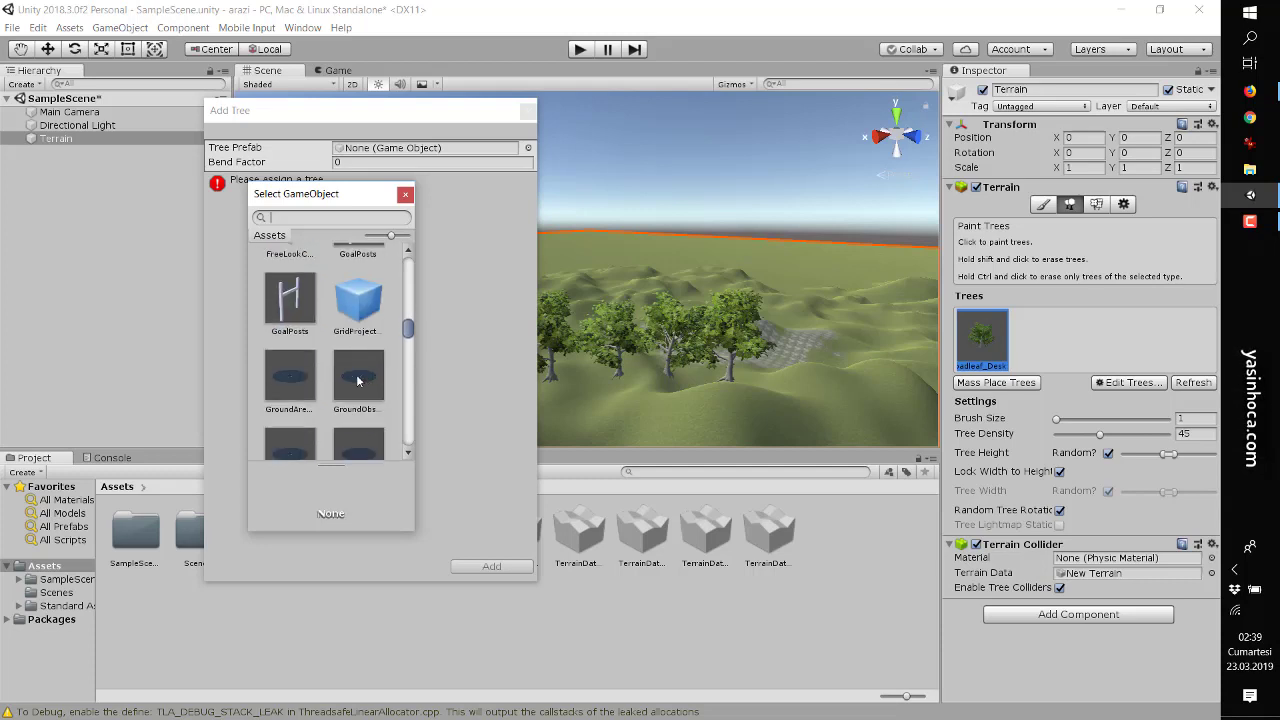
scroll(357, 380, down, 2)
scroll(365, 384, down, 2)
scroll(379, 393, down, 2)
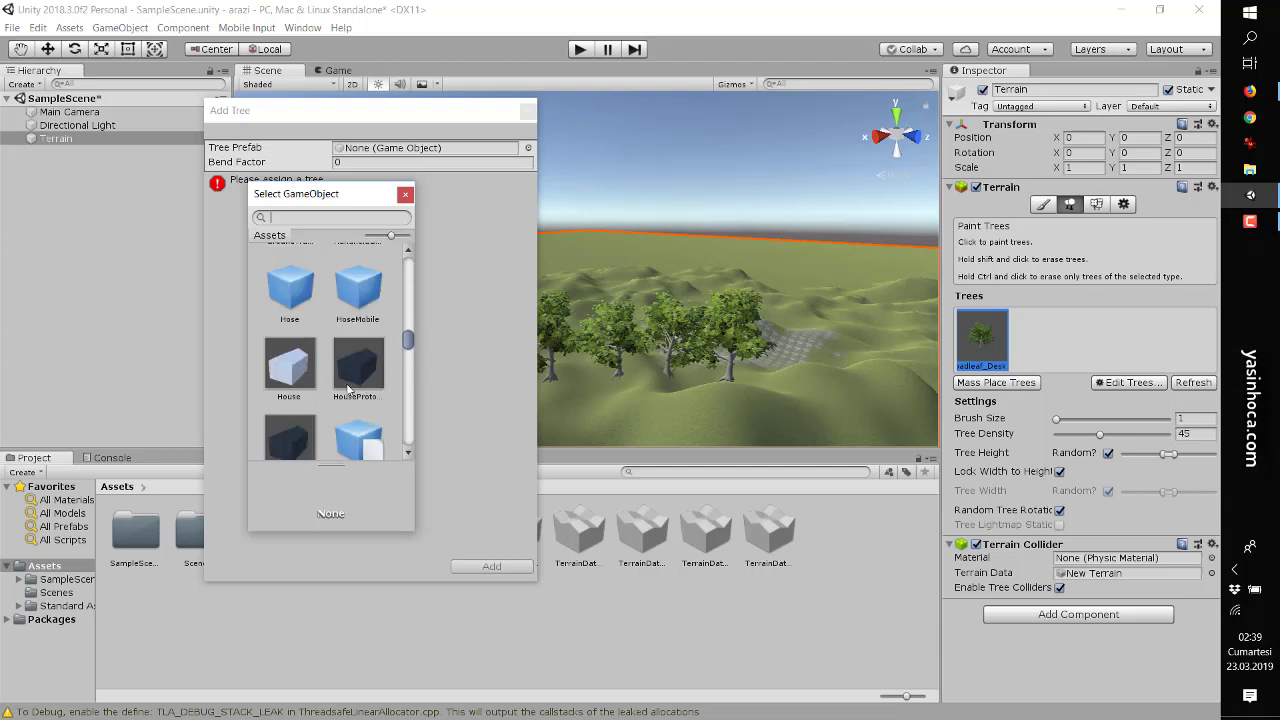
scroll(348, 388, down, 1)
scroll(348, 388, down, 1)
scroll(348, 388, down, 1)
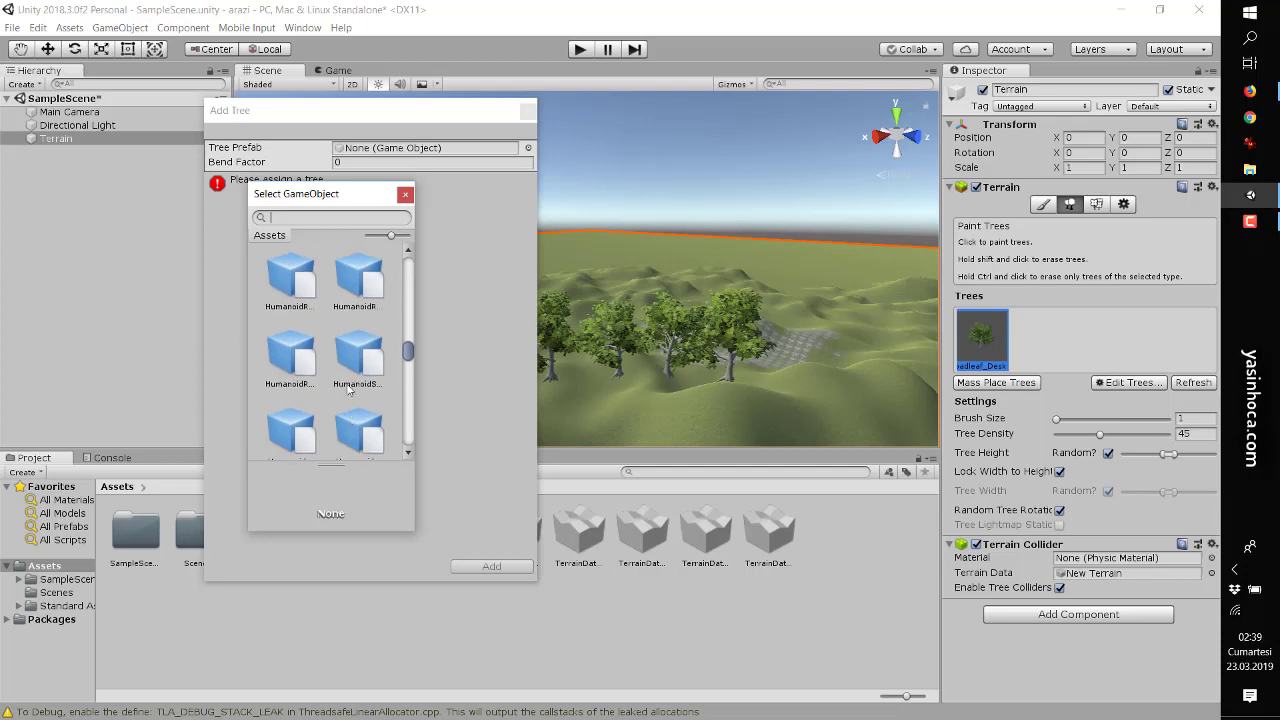
scroll(348, 388, down, 1)
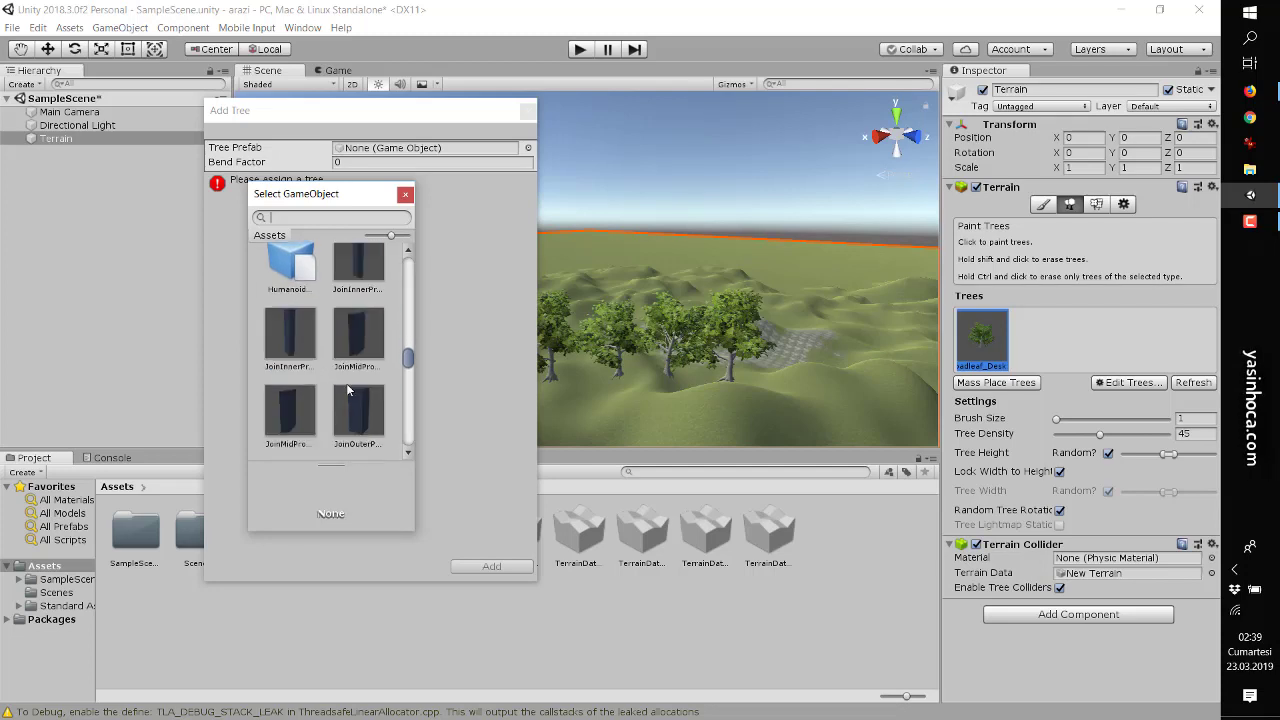
click(292, 355)
double_click(288, 340)
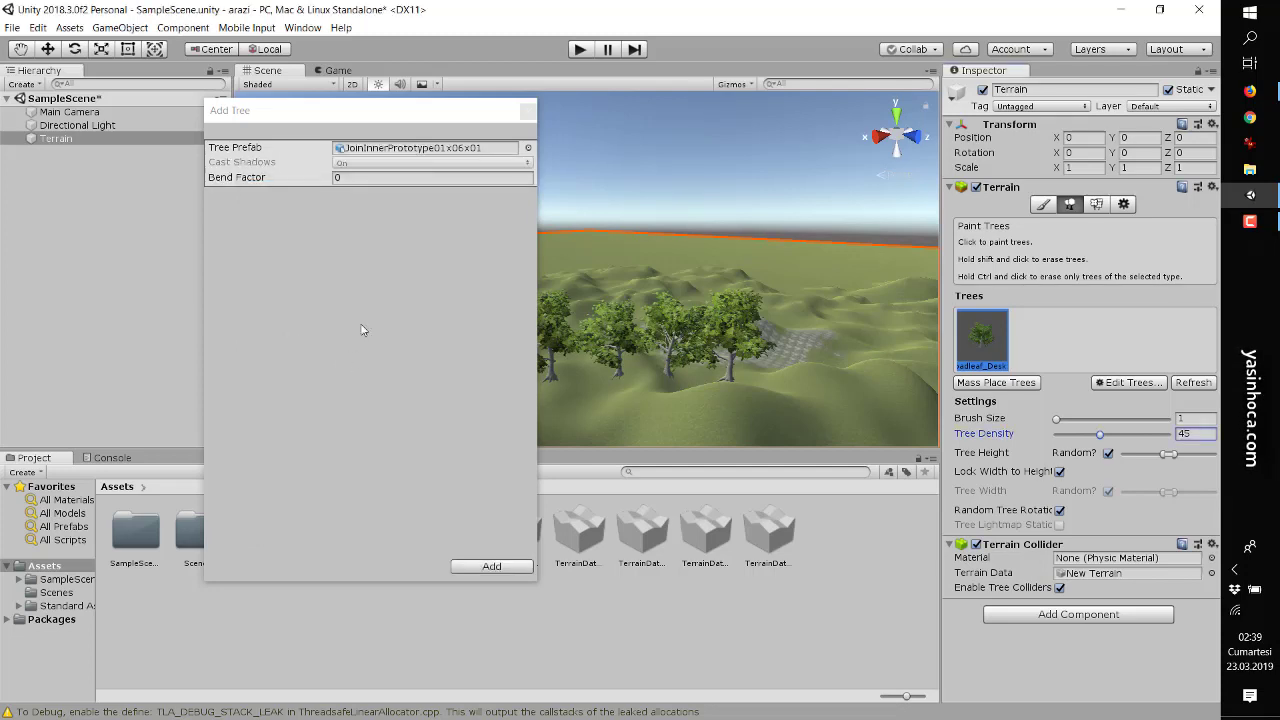
click(489, 567)
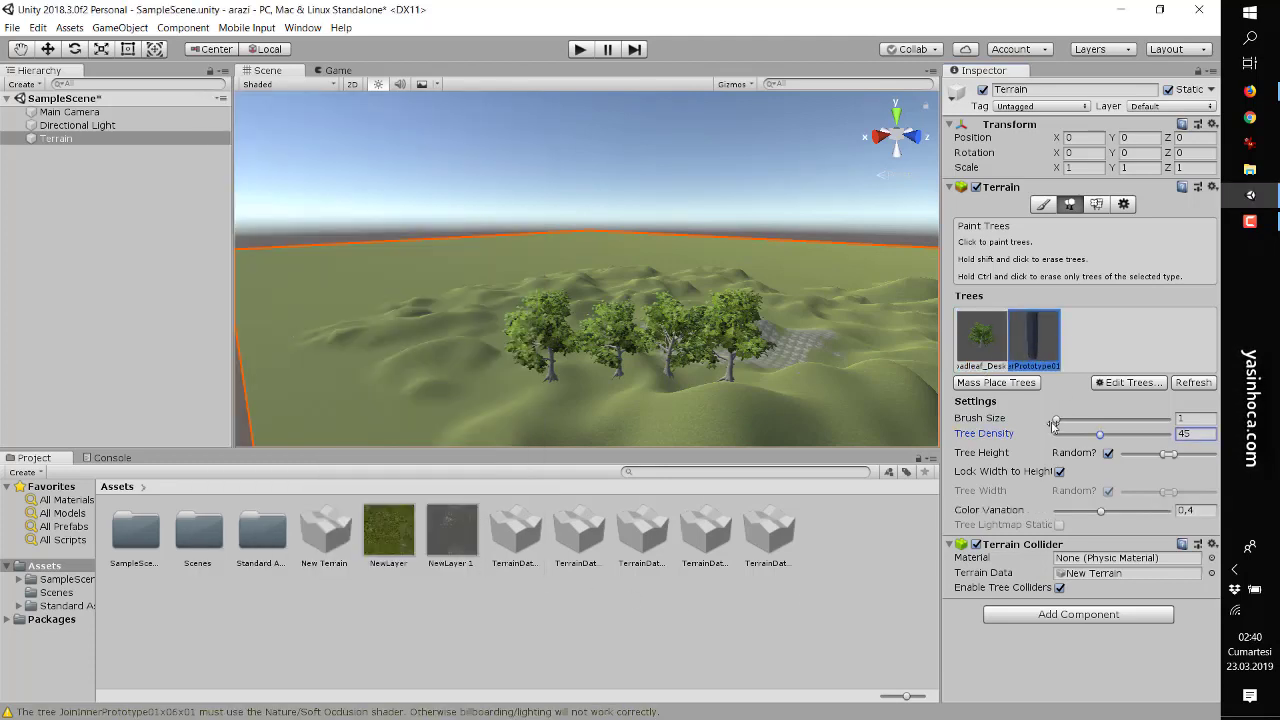
Paint dark block trees on the hills right of the broadleafs at brush size 38, density 47
drag(1057, 420, 1102, 435)
drag(790, 395, 832, 402)
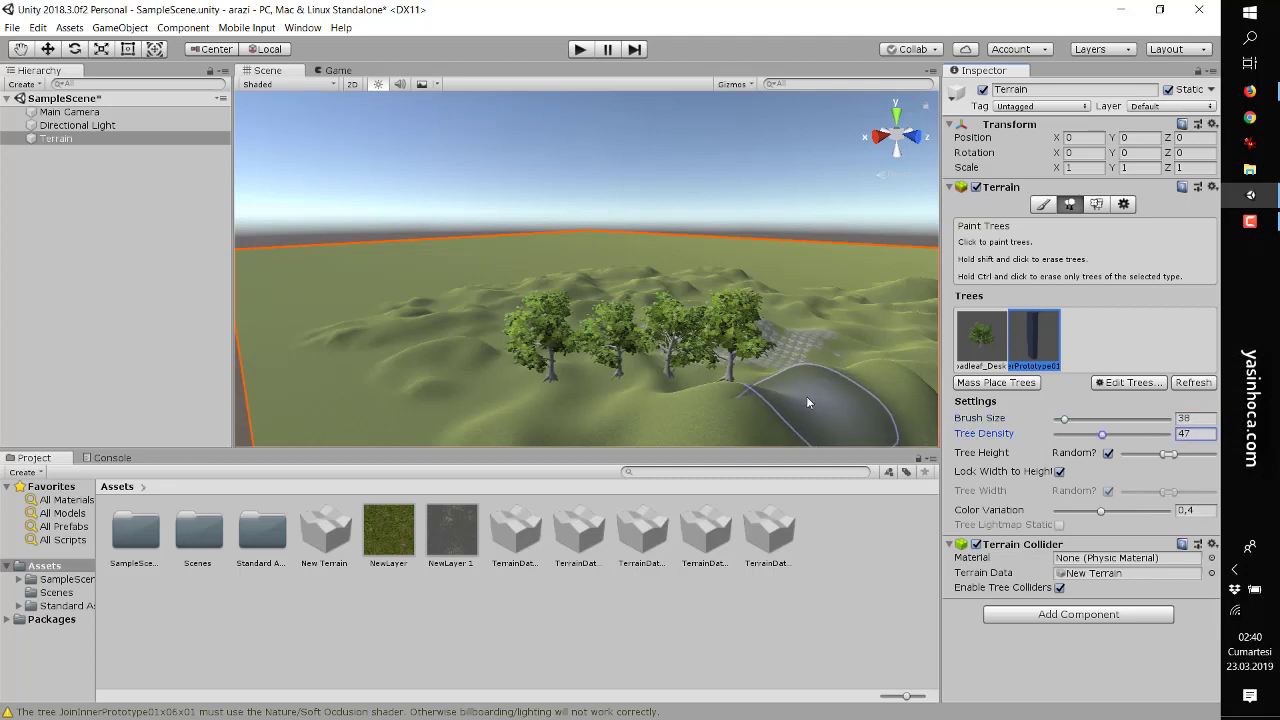
scroll(782, 404, down, 5)
scroll(782, 404, up, 3)
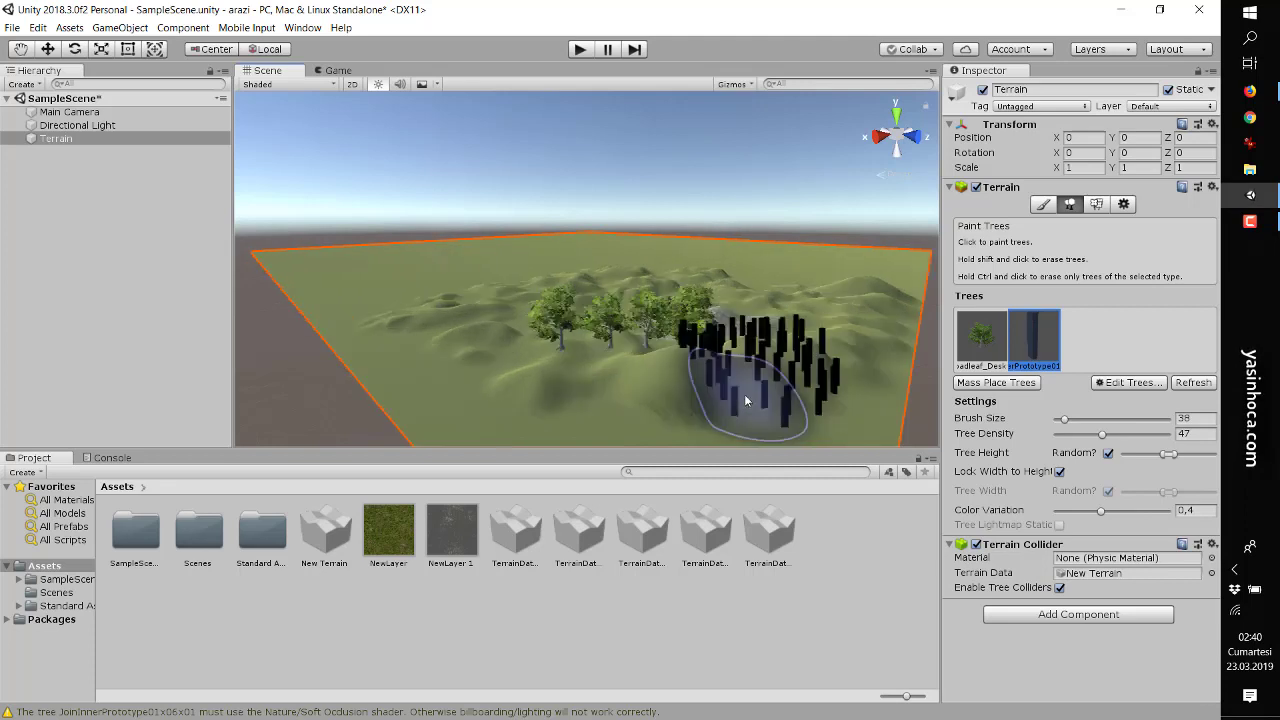
scroll(786, 397, up, 2)
mouse_move(786, 397)
mouse_down()
mouse_move(815, 408)
mouse_move(797, 393)
mouse_up()
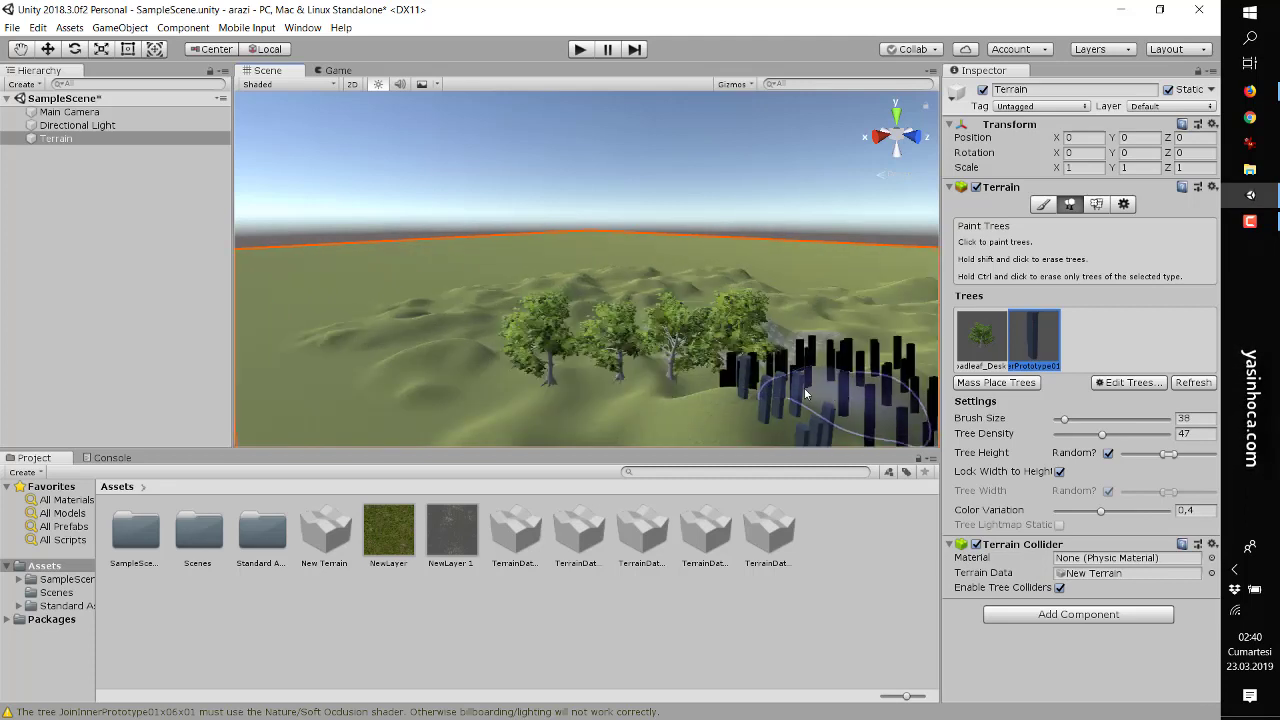
Paint a second dark tree cluster on the left at brush size 19, density 27, then open Paint Details
click(1065, 420)
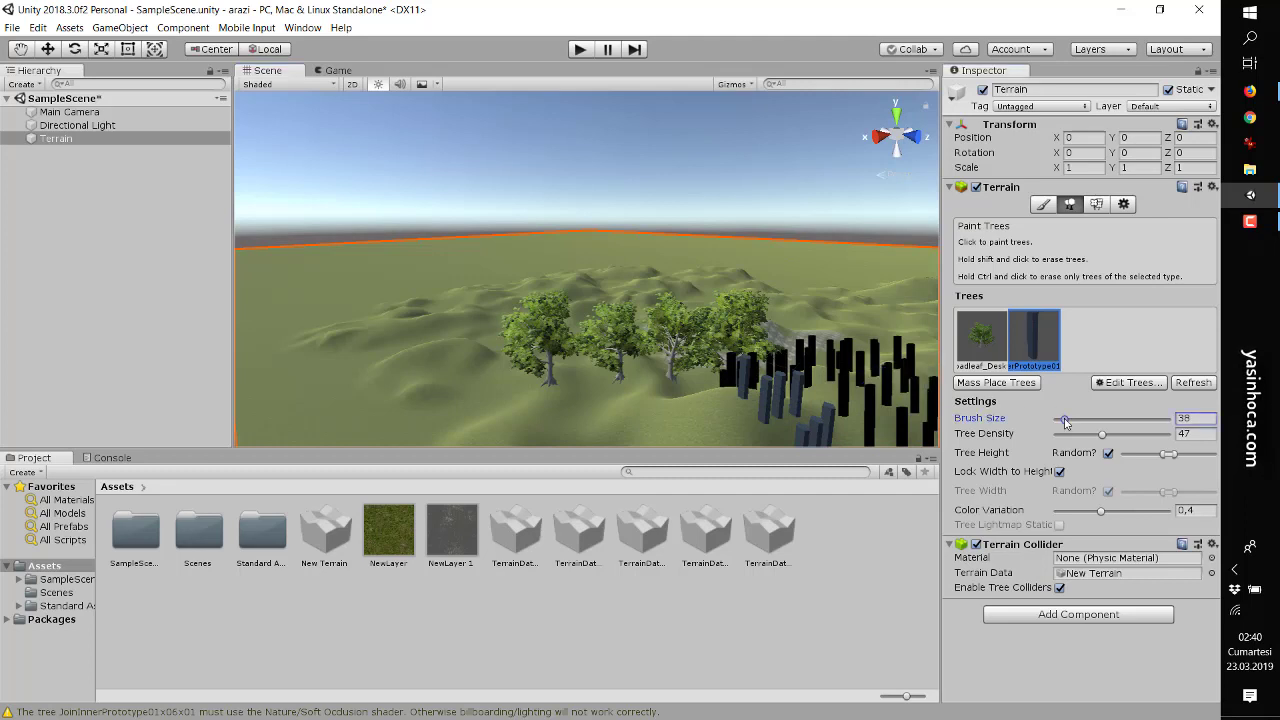
mouse_move(1064, 422)
mouse_down()
mouse_move(1097, 437)
mouse_move(1077, 437)
mouse_up()
drag(740, 408, 630, 397)
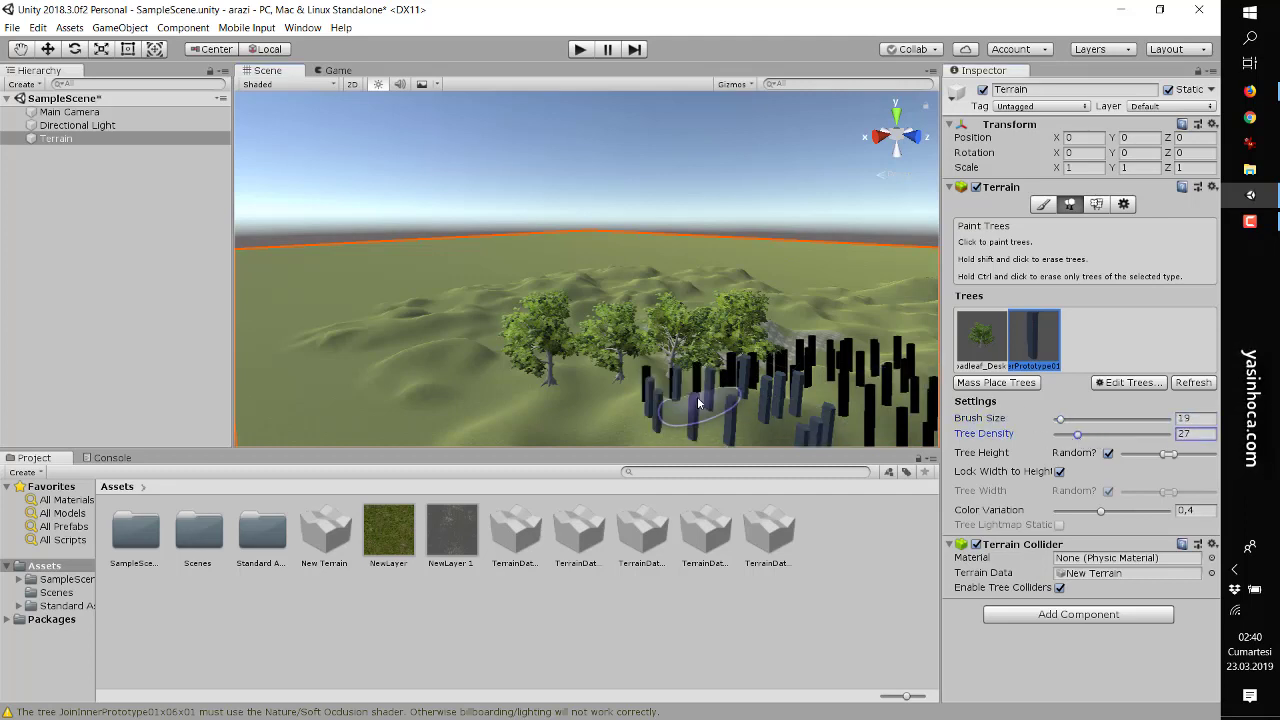
click(429, 379)
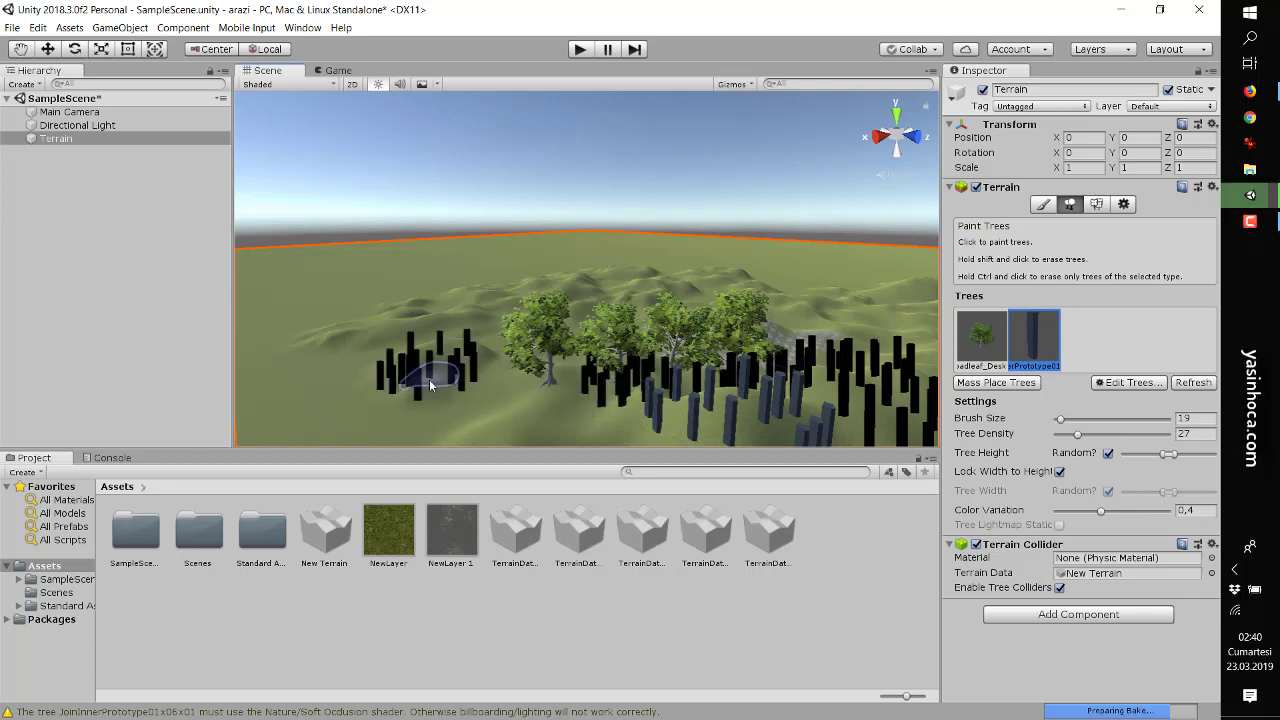
scroll(511, 441, down, 3)
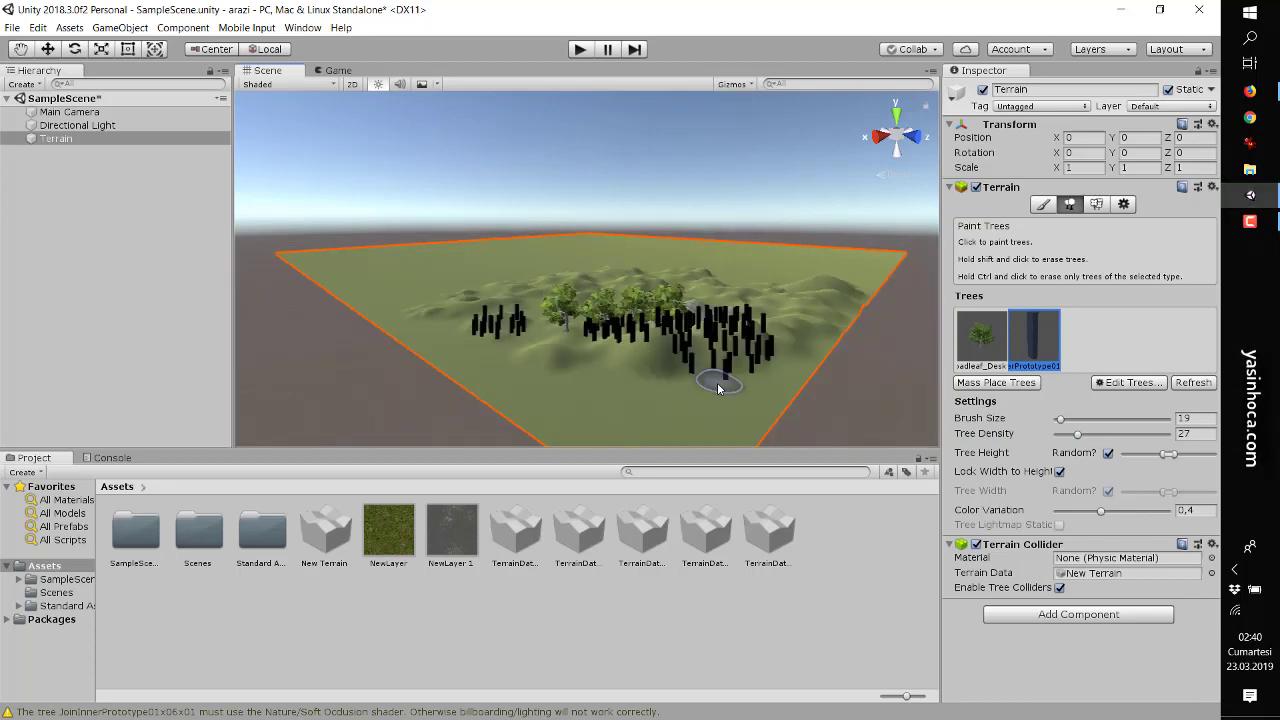
scroll(755, 378, up, 2)
scroll(755, 378, up, 2)
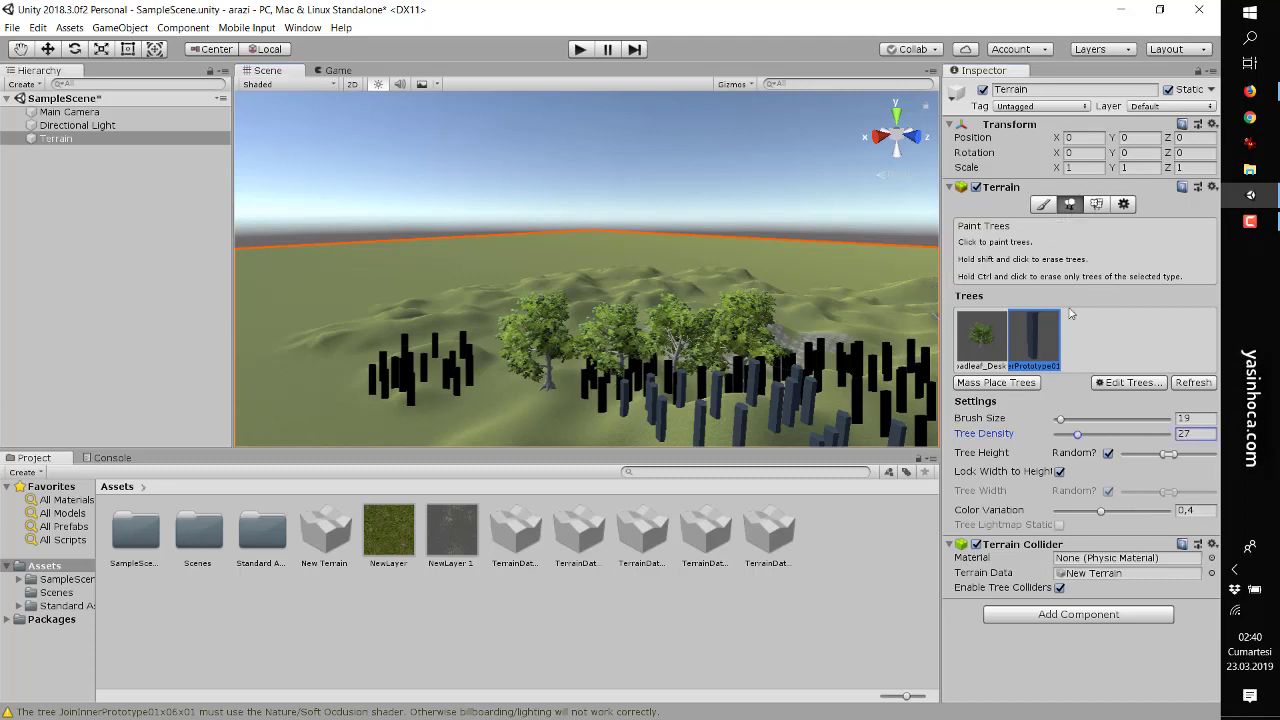
click(1096, 205)
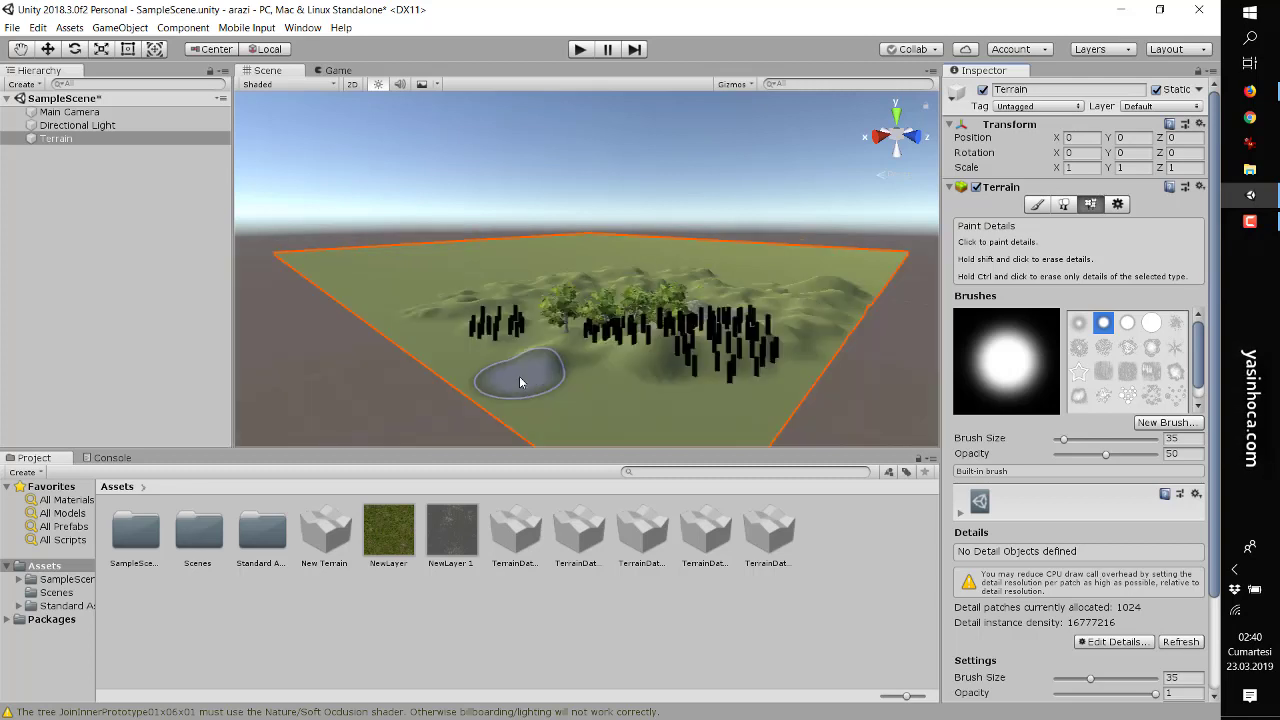
scroll(500, 390, down, 3)
scroll(750, 360, up, 2)
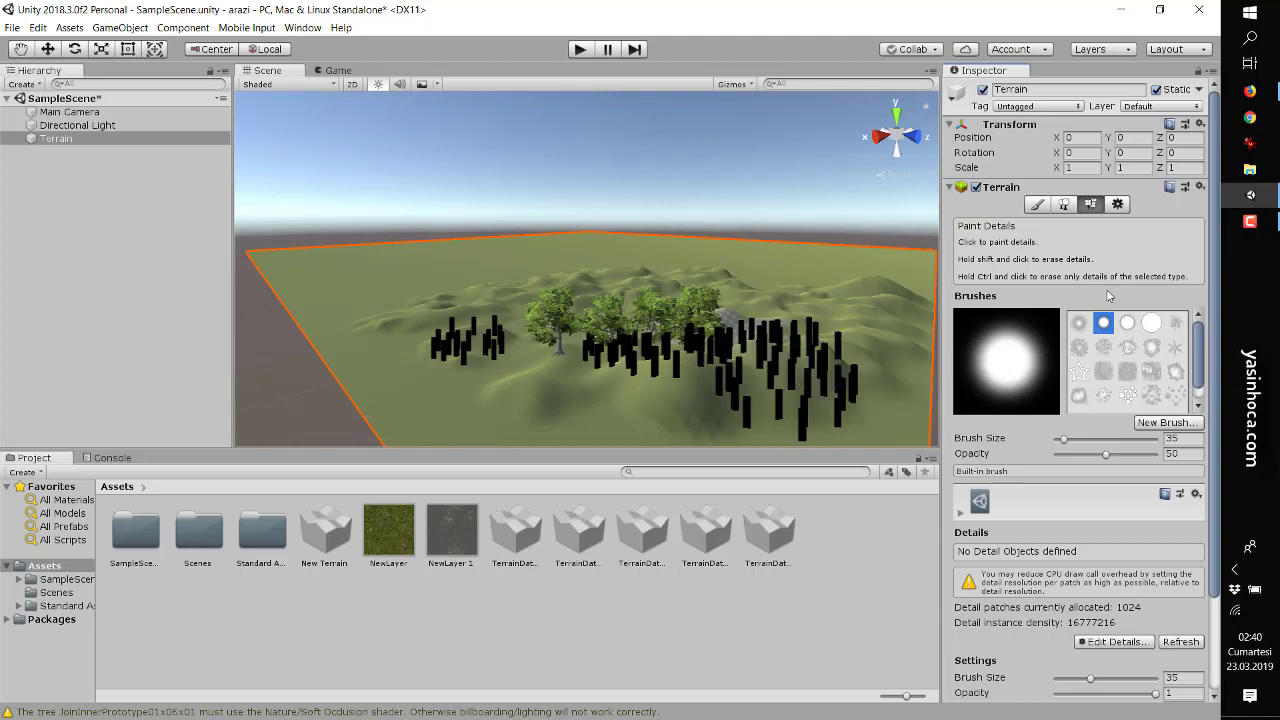
scroll(1102, 536, down, 1)
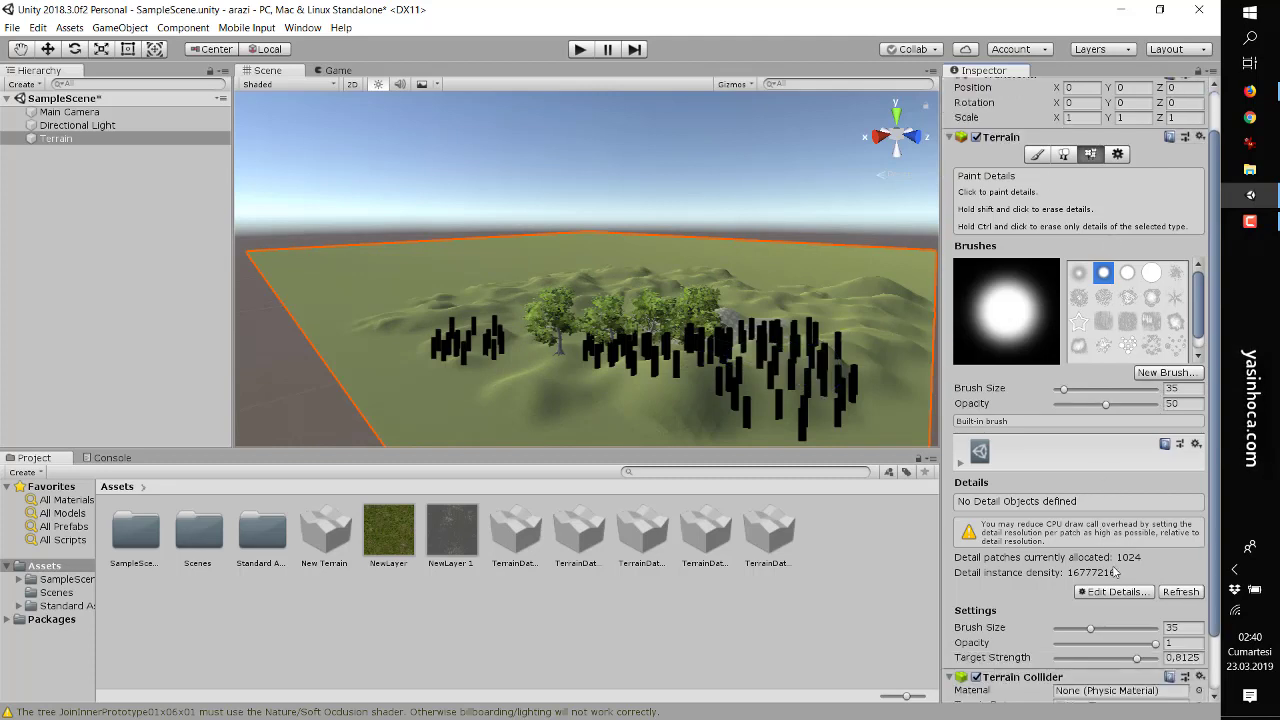
scroll(1116, 576, down, 1)
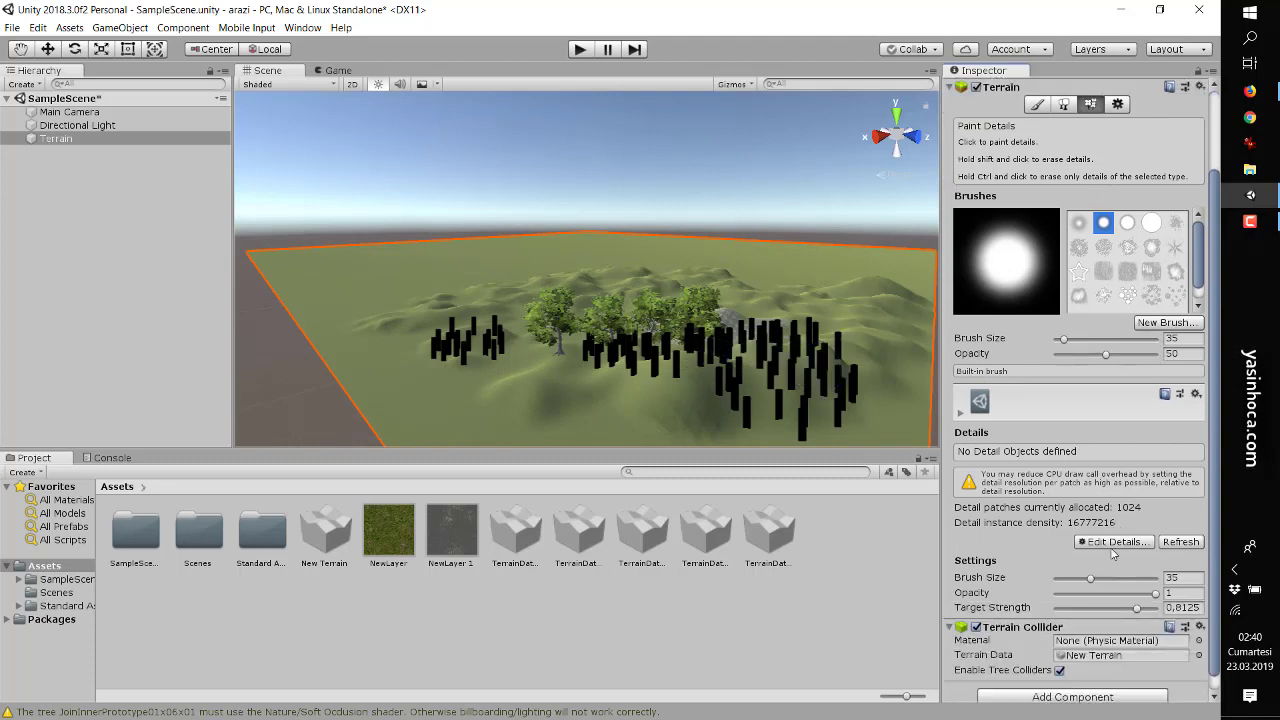
scroll(1112, 553, down, 1)
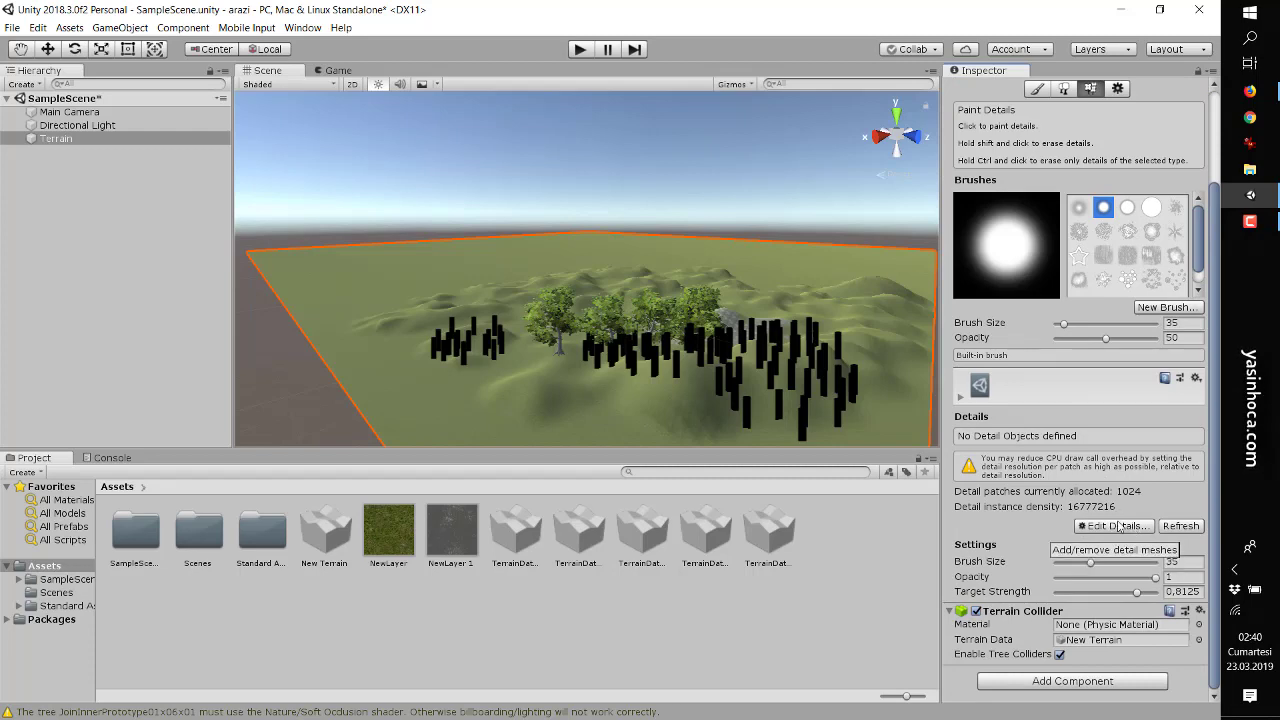
scroll(1116, 525, up, 2)
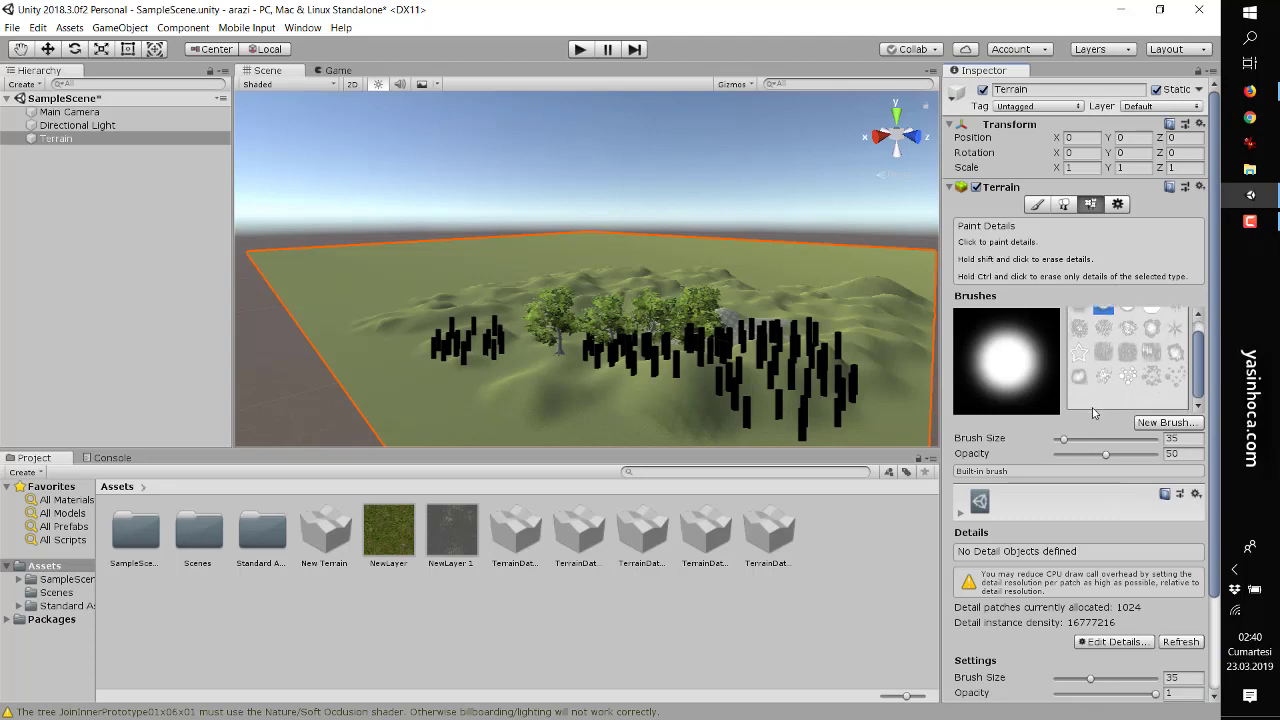
scroll(1098, 422, down, 1)
scroll(1099, 428, down, 1)
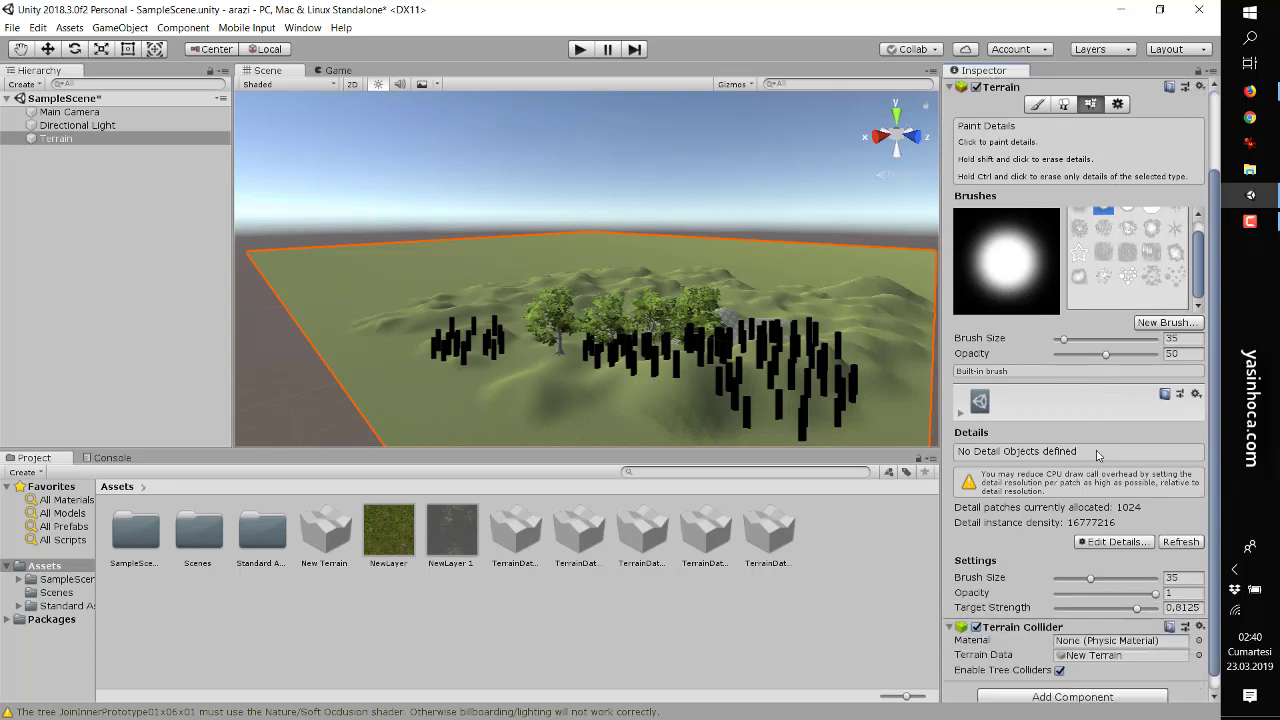
Add a grass texture detail and pick GrassFrond02AlbedoAlpha as its detail texture
click(1108, 540)
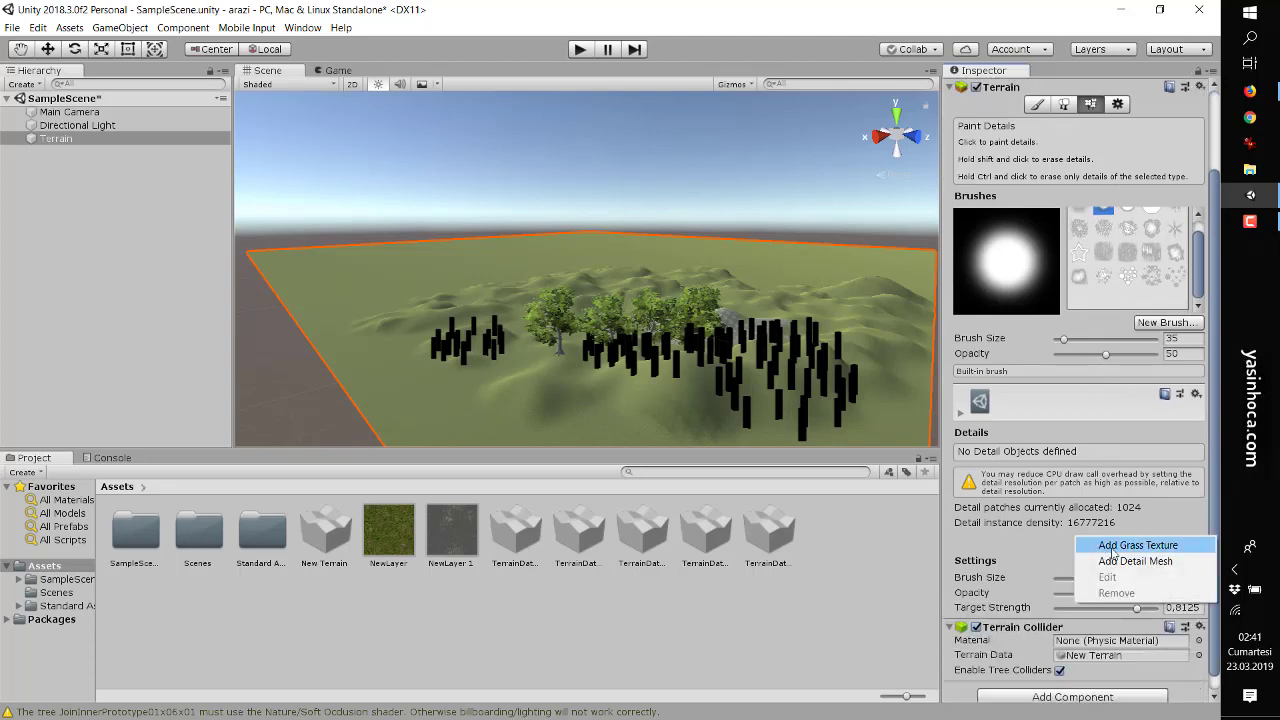
click(1112, 548)
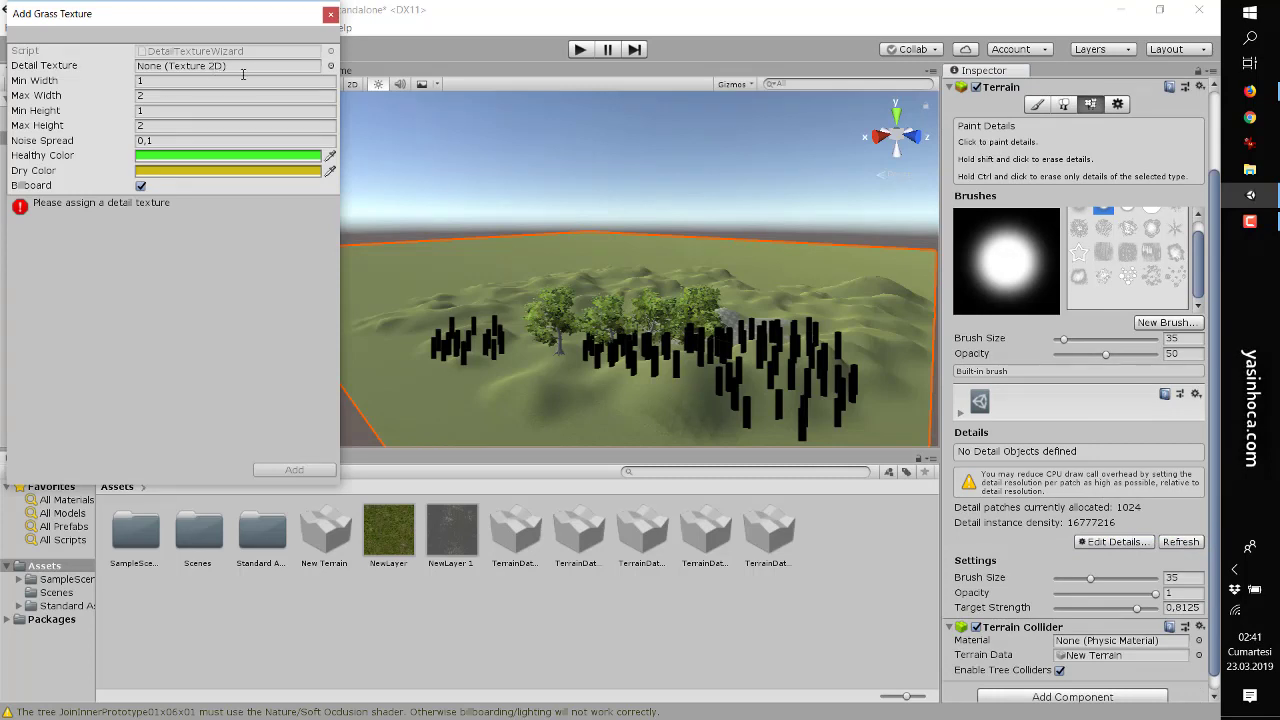
click(331, 66)
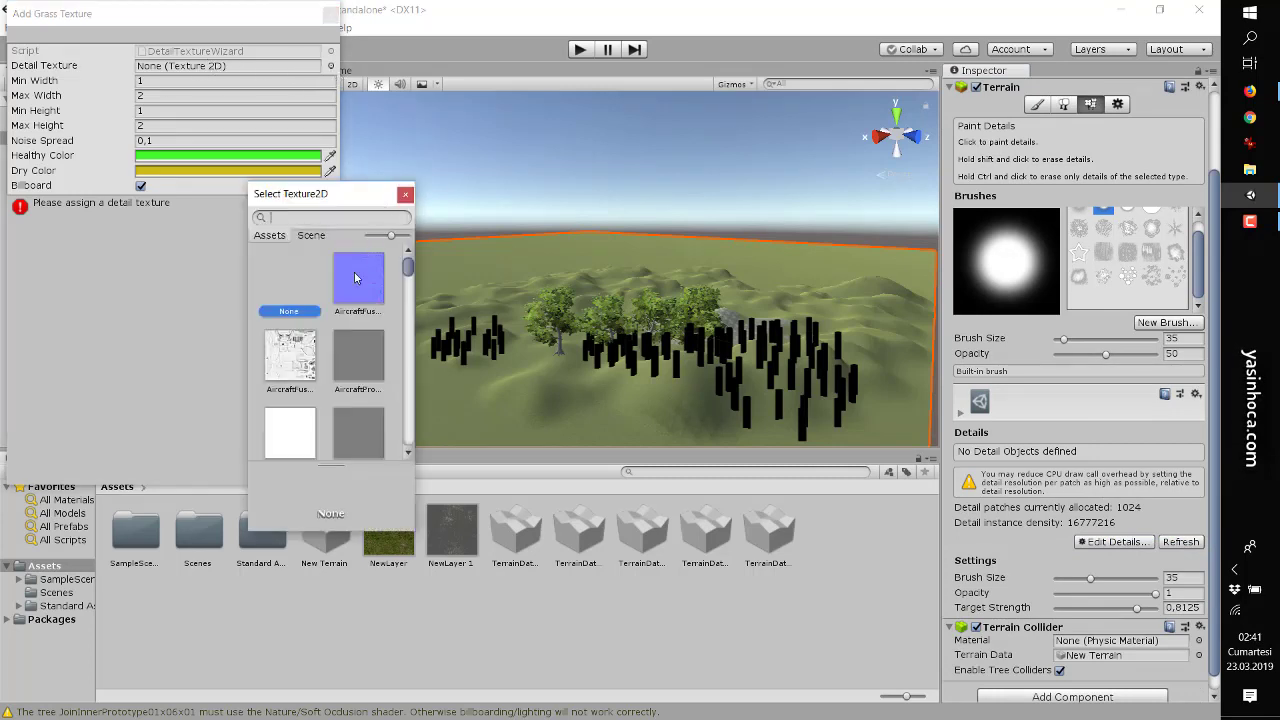
scroll(355, 290, down, 2)
scroll(356, 305, down, 2)
scroll(357, 320, down, 2)
scroll(358, 338, down, 2)
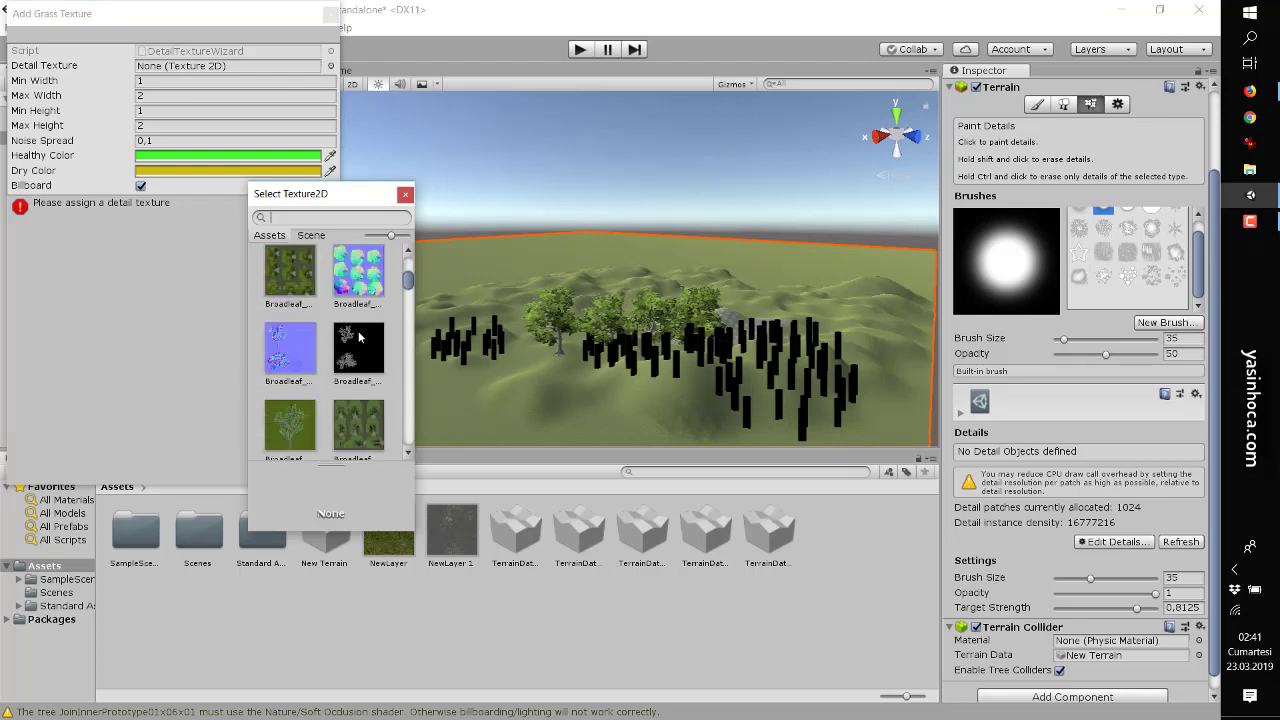
scroll(358, 338, down, 2)
scroll(358, 348, down, 2)
scroll(358, 360, down, 2)
scroll(358, 372, down, 2)
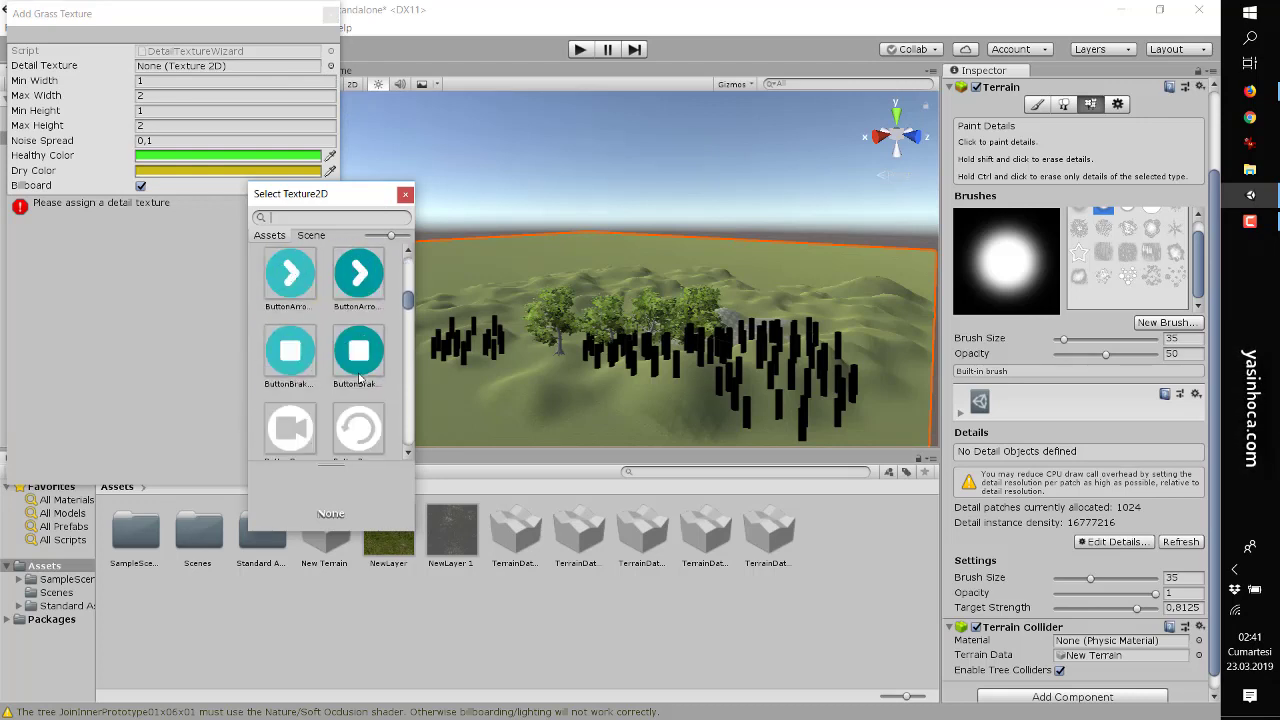
scroll(358, 376, down, 2)
scroll(360, 378, down, 2)
scroll(360, 376, down, 1)
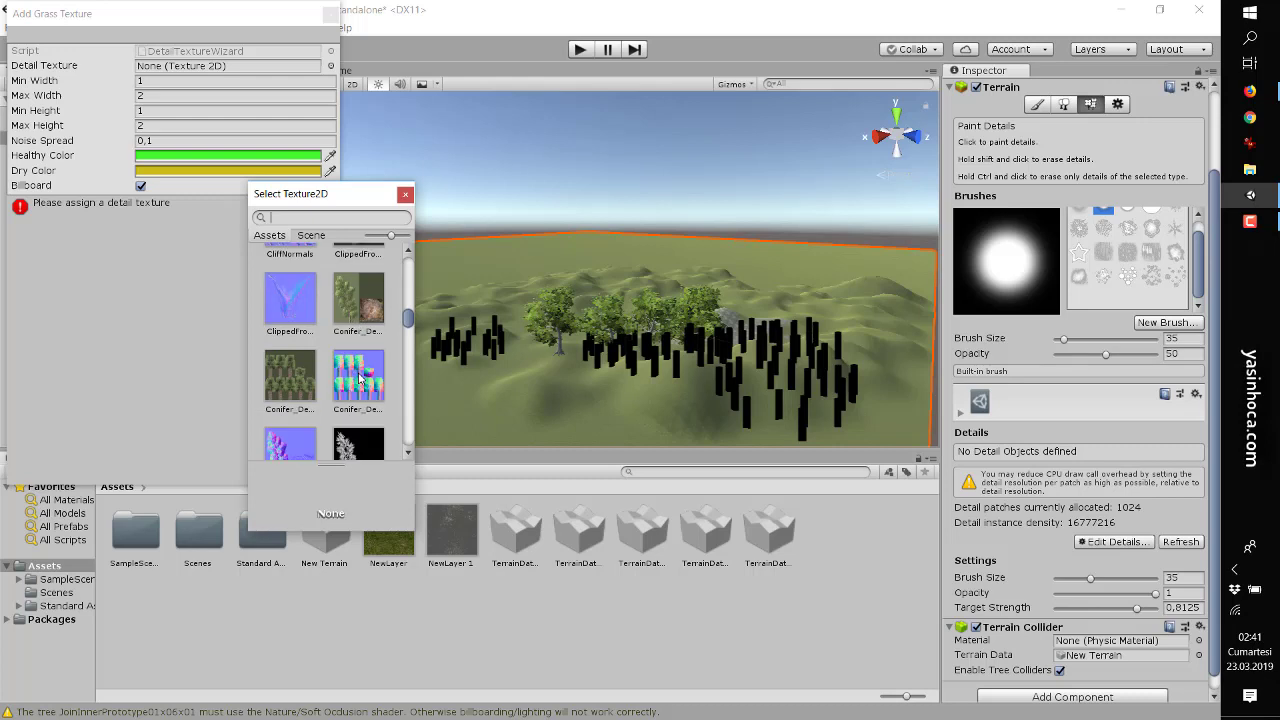
scroll(360, 376, down, 2)
scroll(360, 376, down, 1)
scroll(360, 376, down, 1)
scroll(360, 376, down, 1)
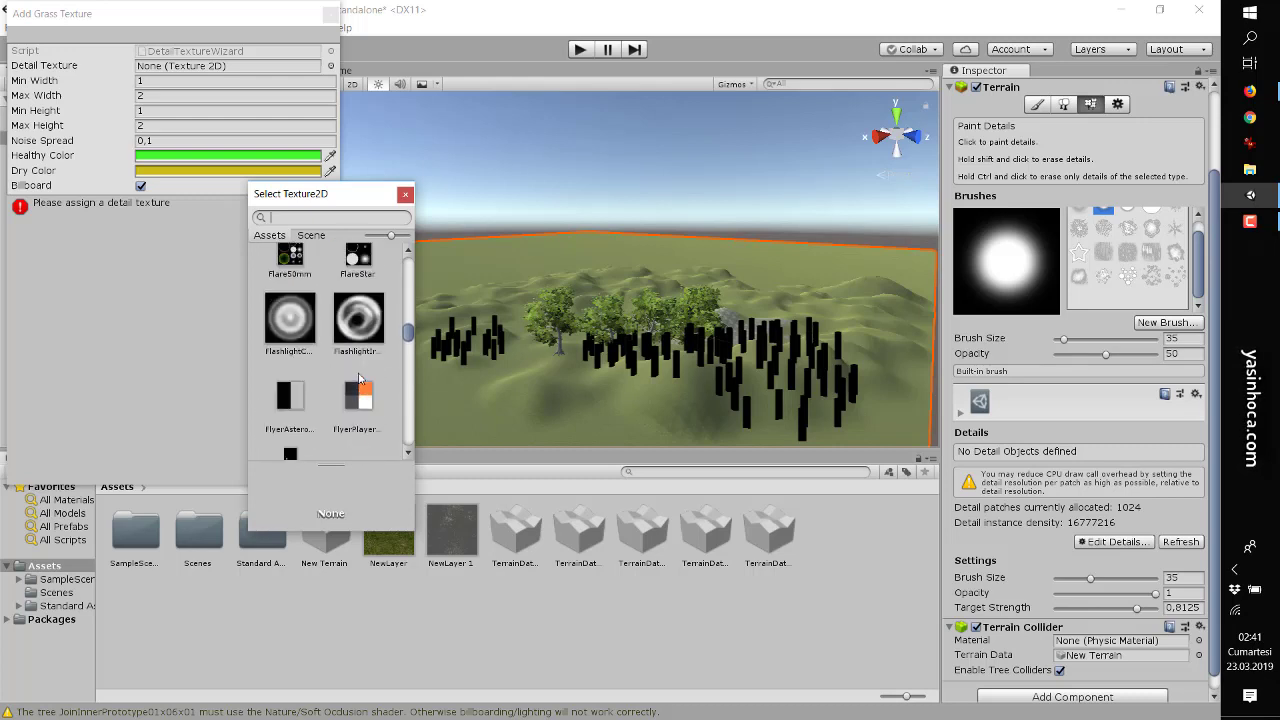
scroll(360, 376, down, 1)
scroll(360, 377, down, 2)
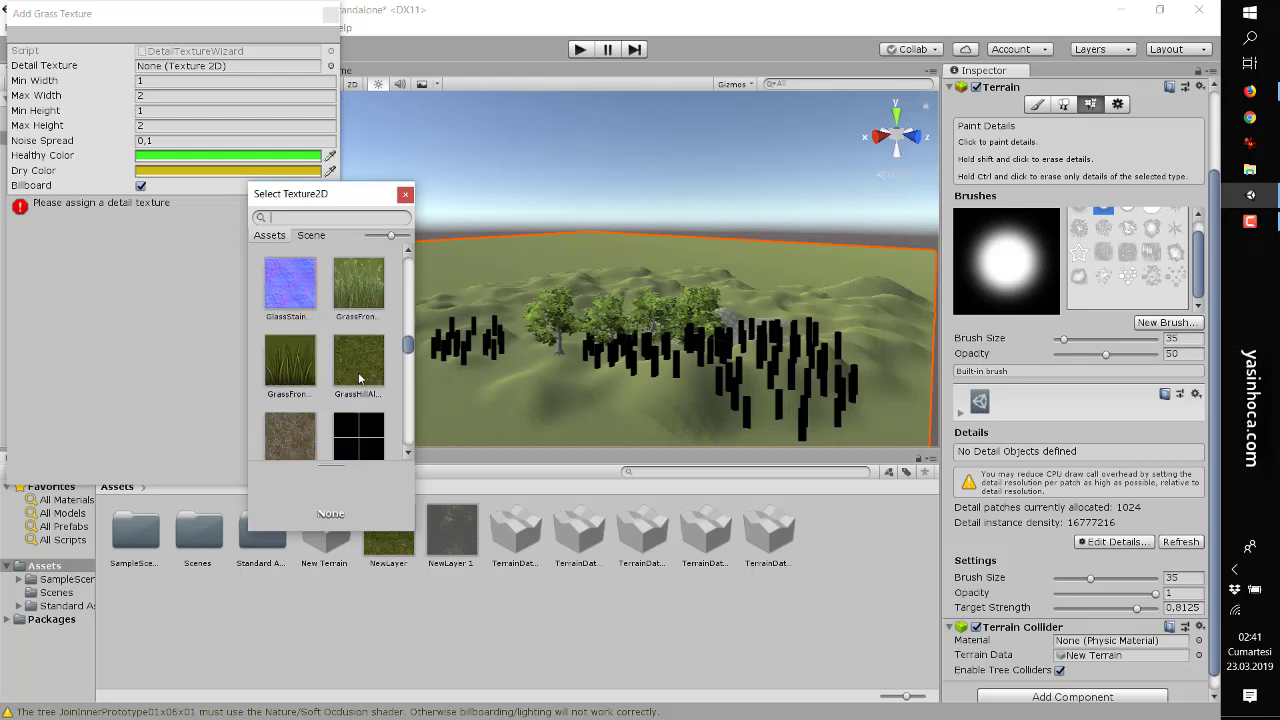
click(292, 375)
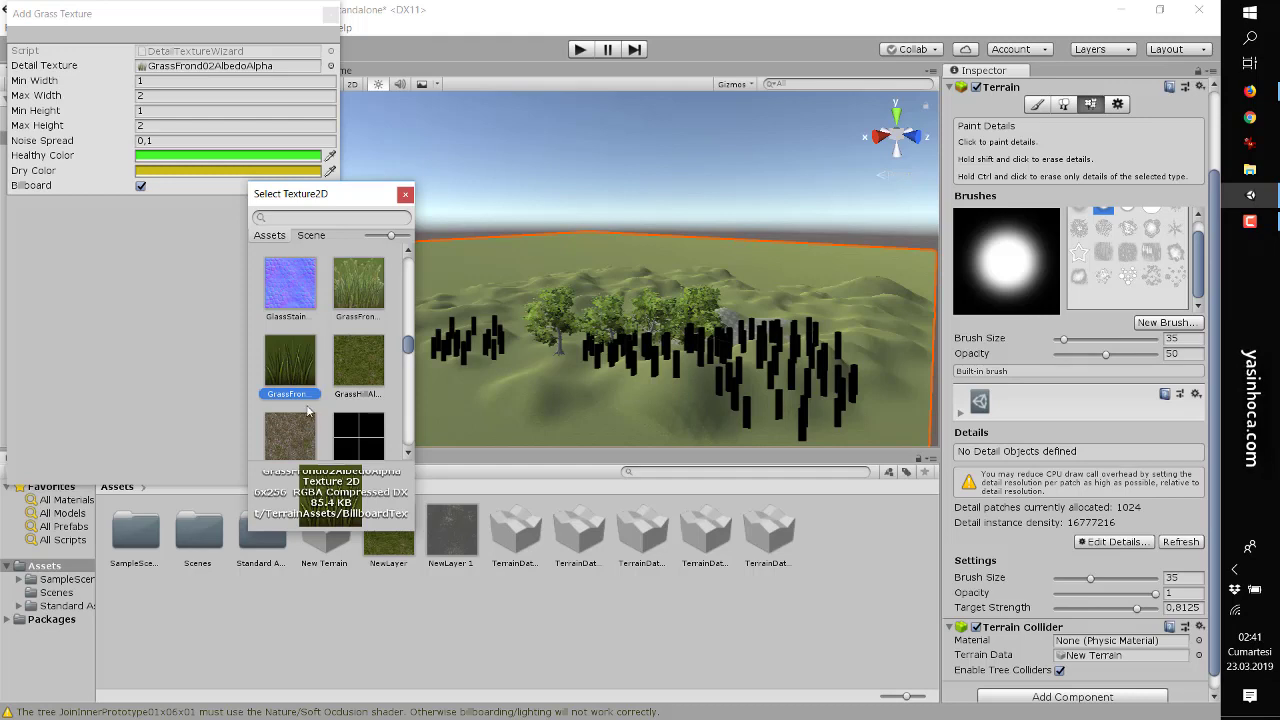
double_click(292, 368)
Add the GrassFrond02AlbedoAlpha grass detail and paint it over the terrain near the pond
click(293, 470)
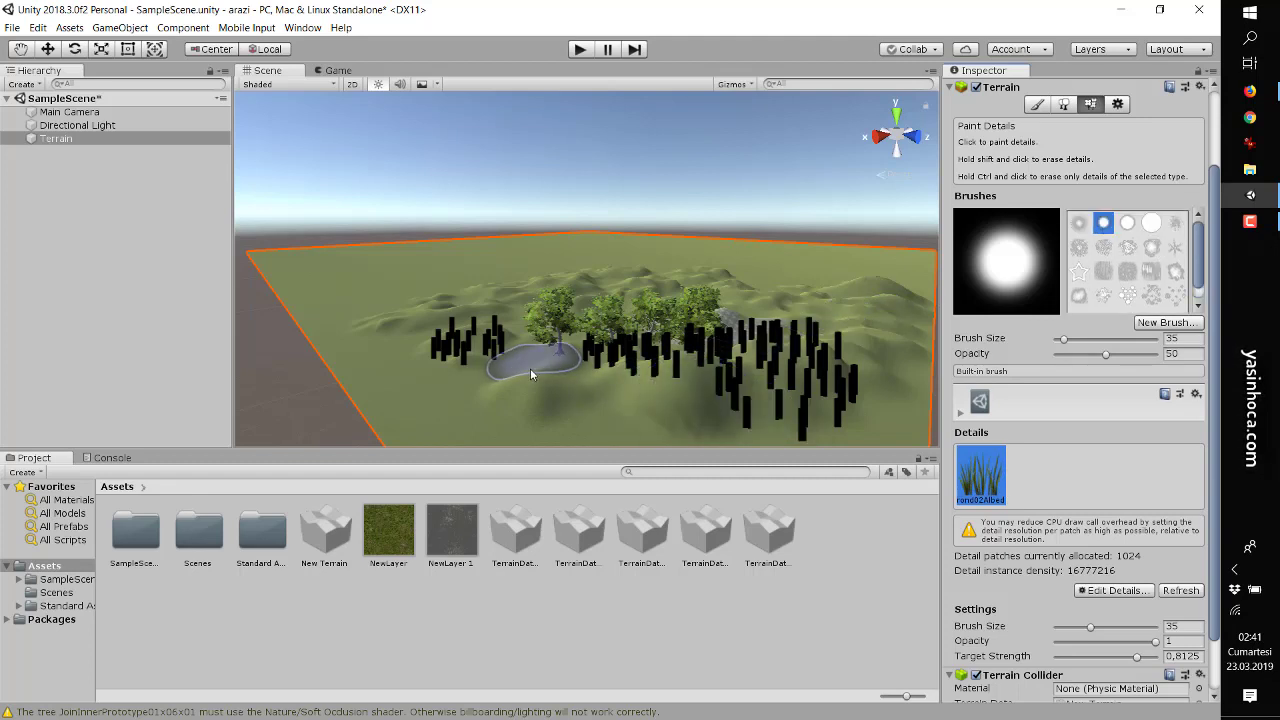
drag(513, 386, 522, 381)
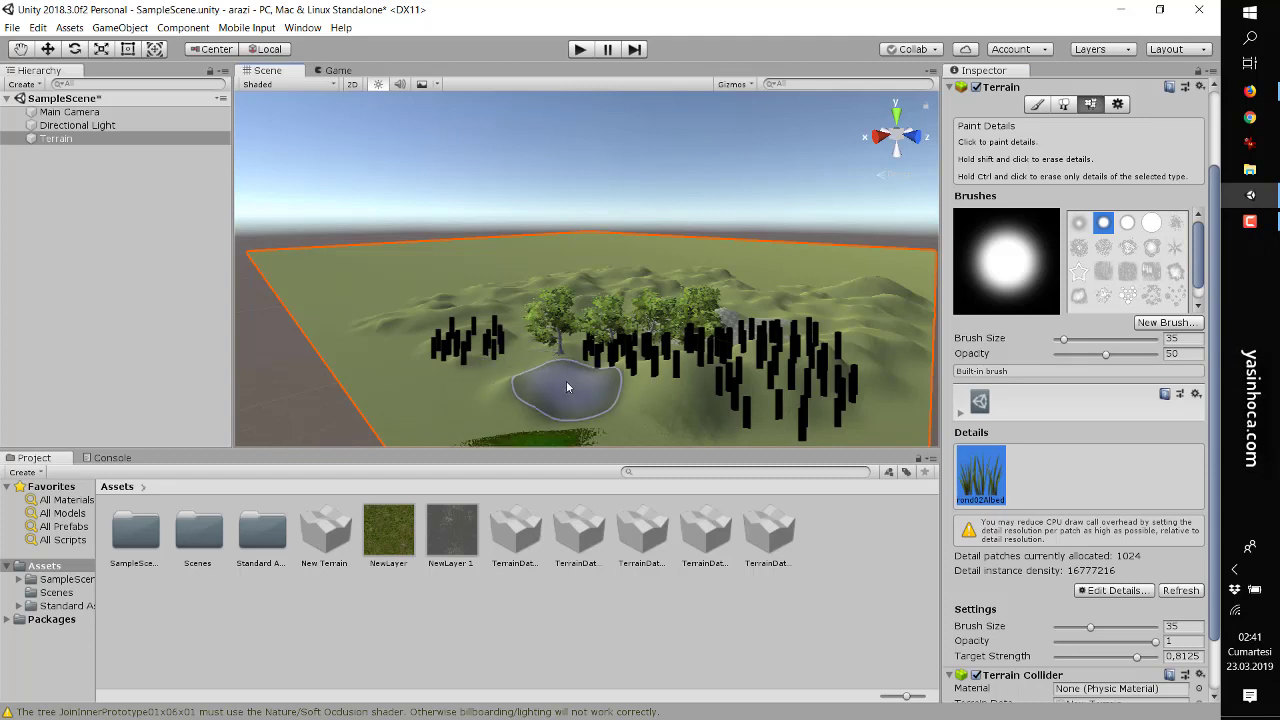
scroll(566, 381, down, 3)
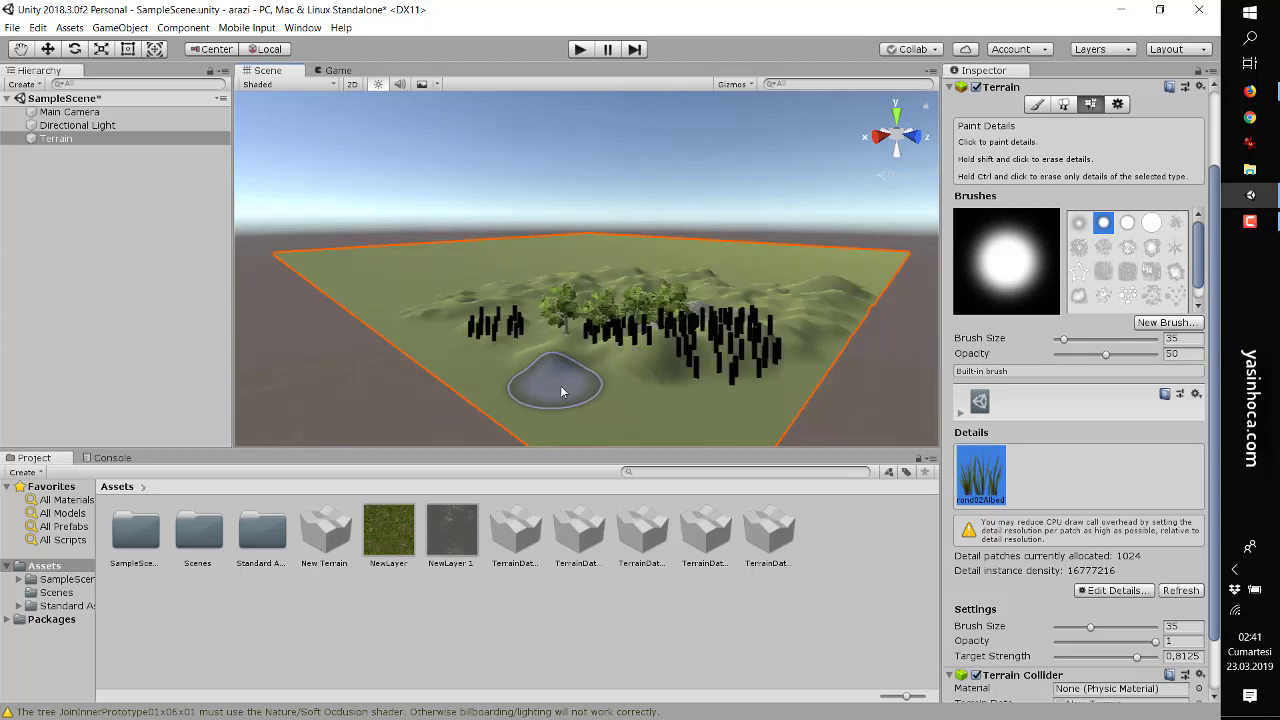
scroll(565, 388, up, 3)
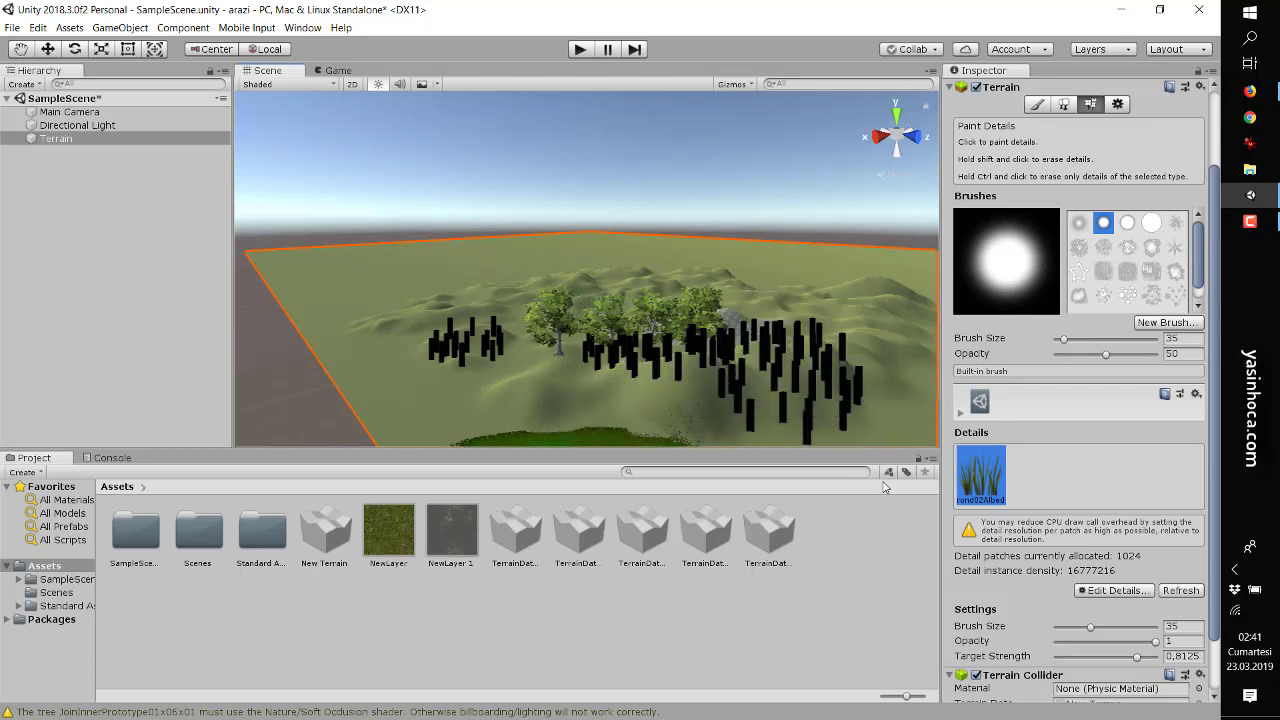
Orbit the Scene view to inspect the painted grass patch
click(30, 50)
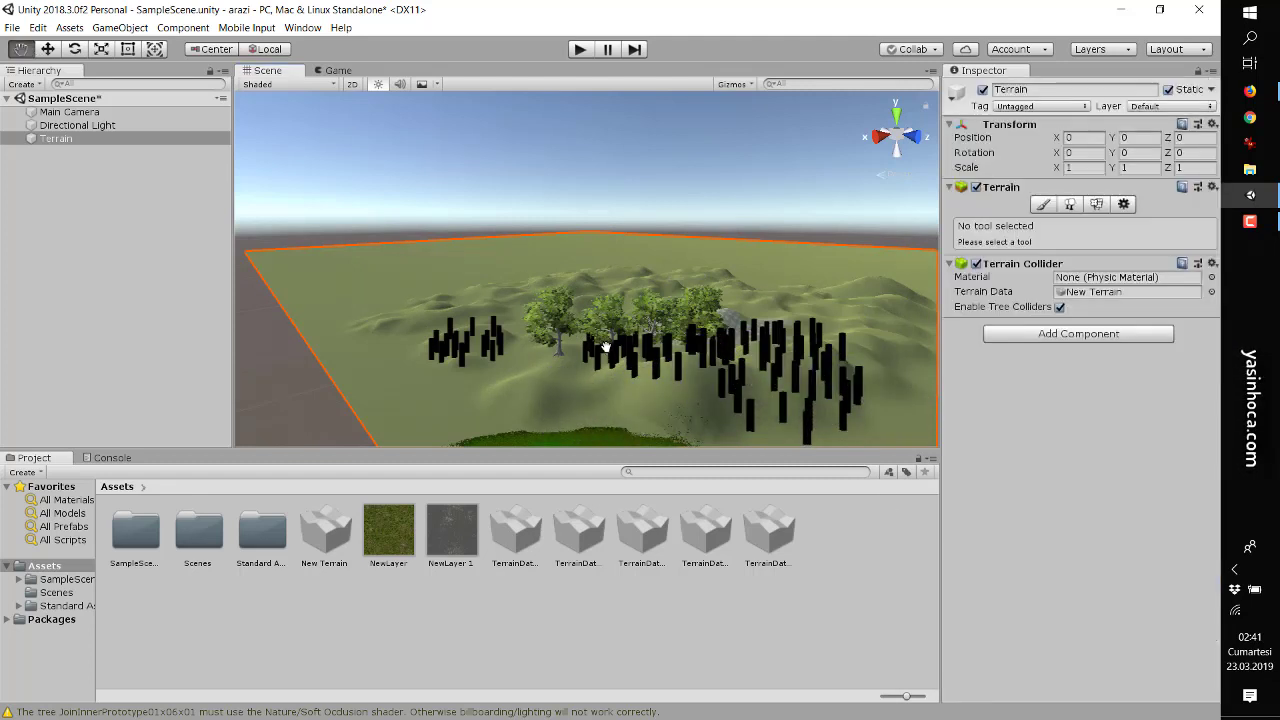
scroll(606, 343, up, 3)
mouse_move(611, 343)
mouse_down()
mouse_move(607, 331)
mouse_move(540, 326)
mouse_up()
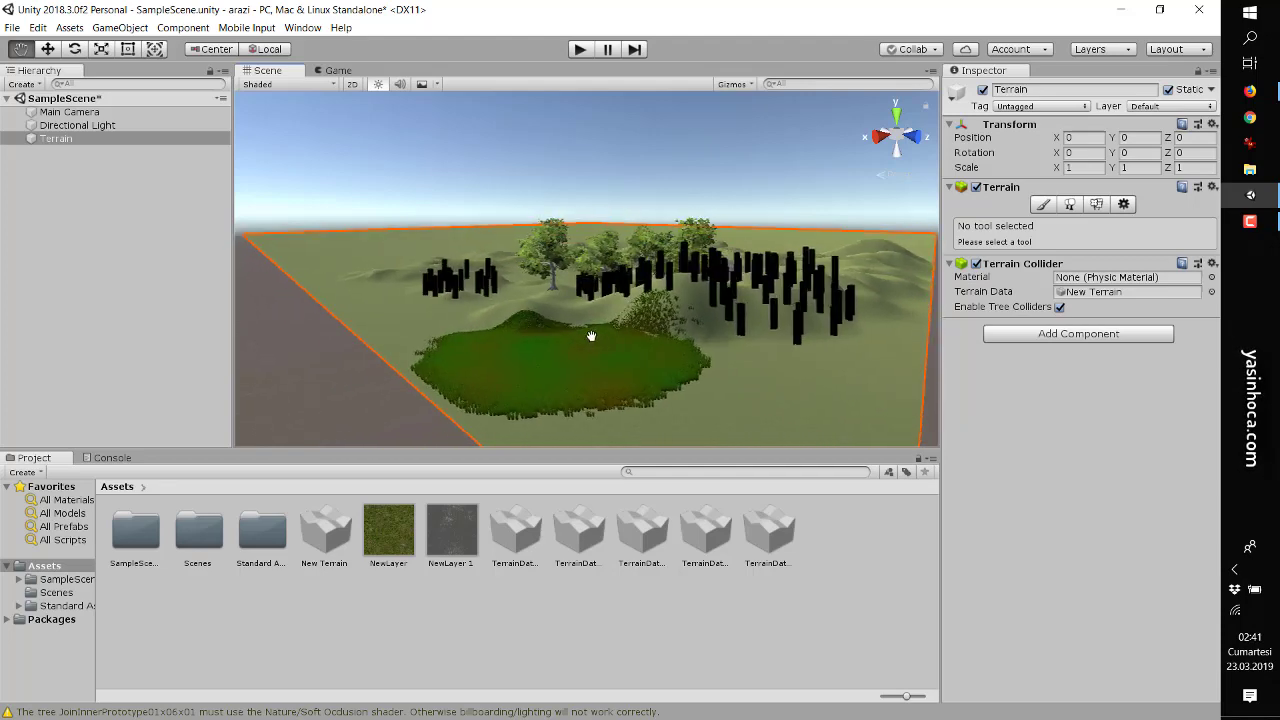
In Terrain Settings, adjust the Detail Distance slider so grass draws out to 80
click(1123, 205)
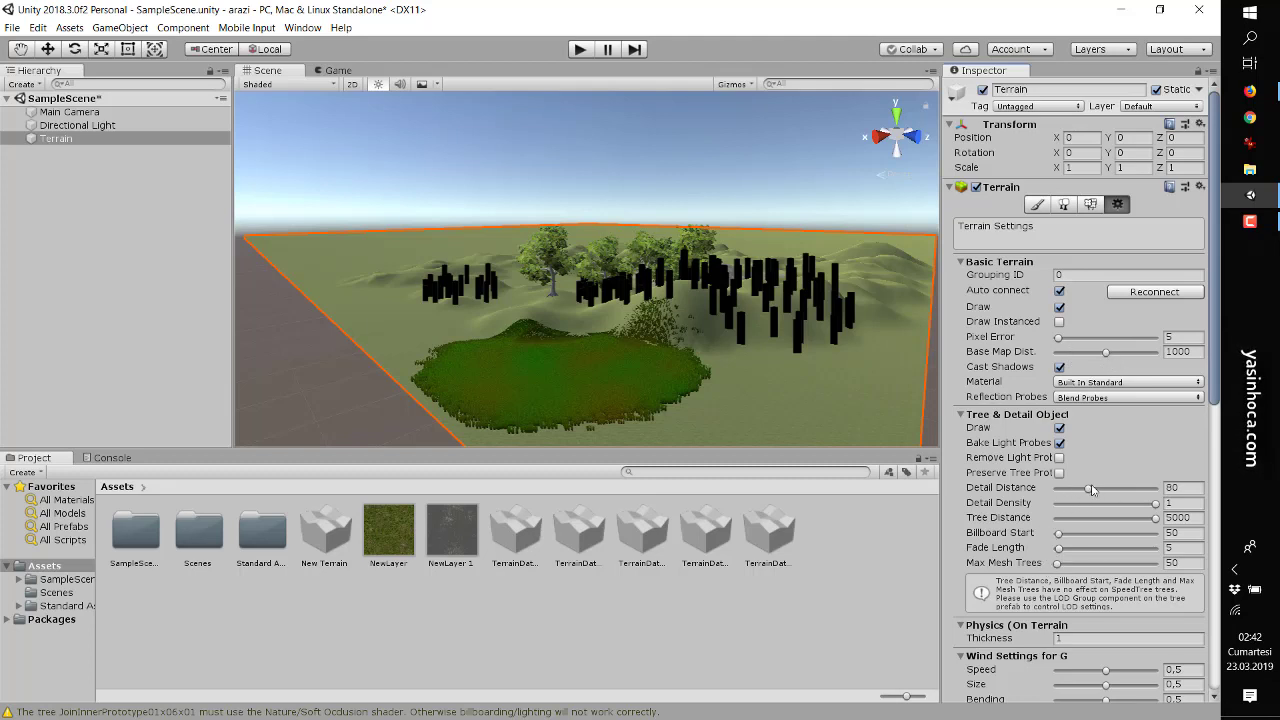
mouse_move(1090, 492)
mouse_down()
mouse_move(1135, 493)
mouse_move(1074, 489)
mouse_move(1090, 495)
mouse_up()
Select the Main Camera and move it onto the terrain near the trees, around X 485.9, Y 1, Z 510
click(85, 112)
scroll(528, 309, down, 5)
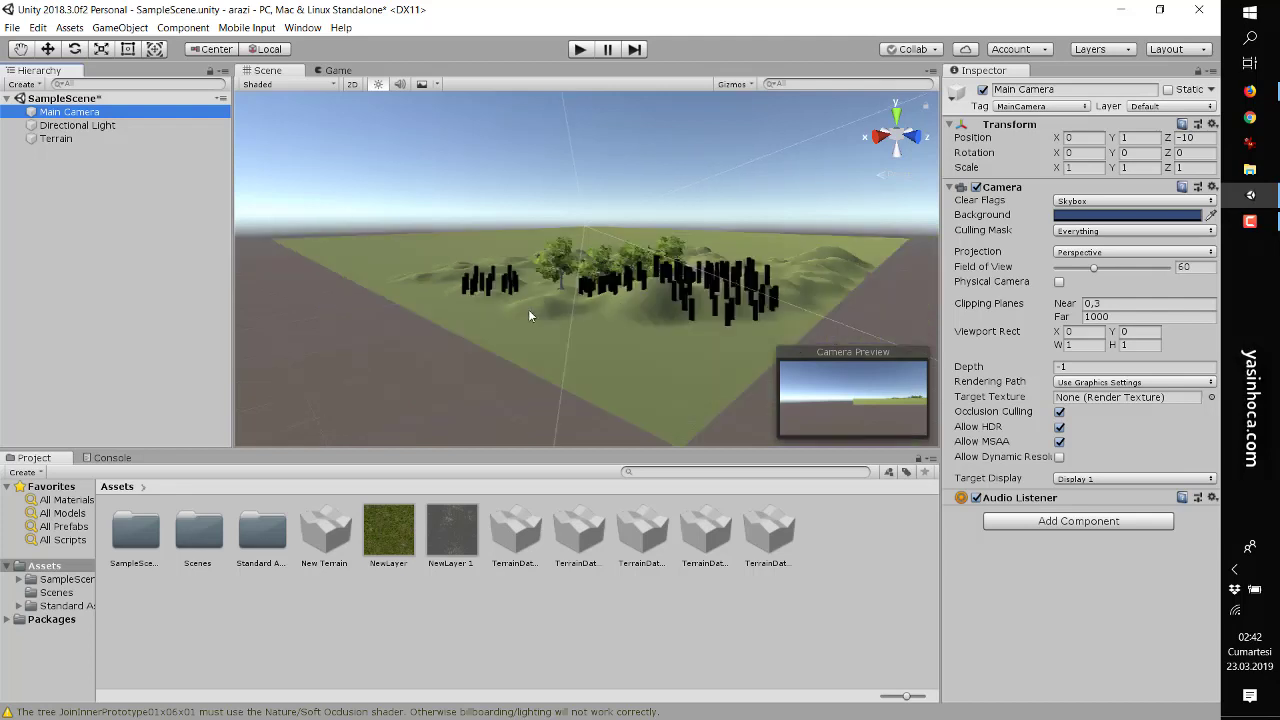
scroll(528, 309, up, 4)
scroll(529, 316, down, 3)
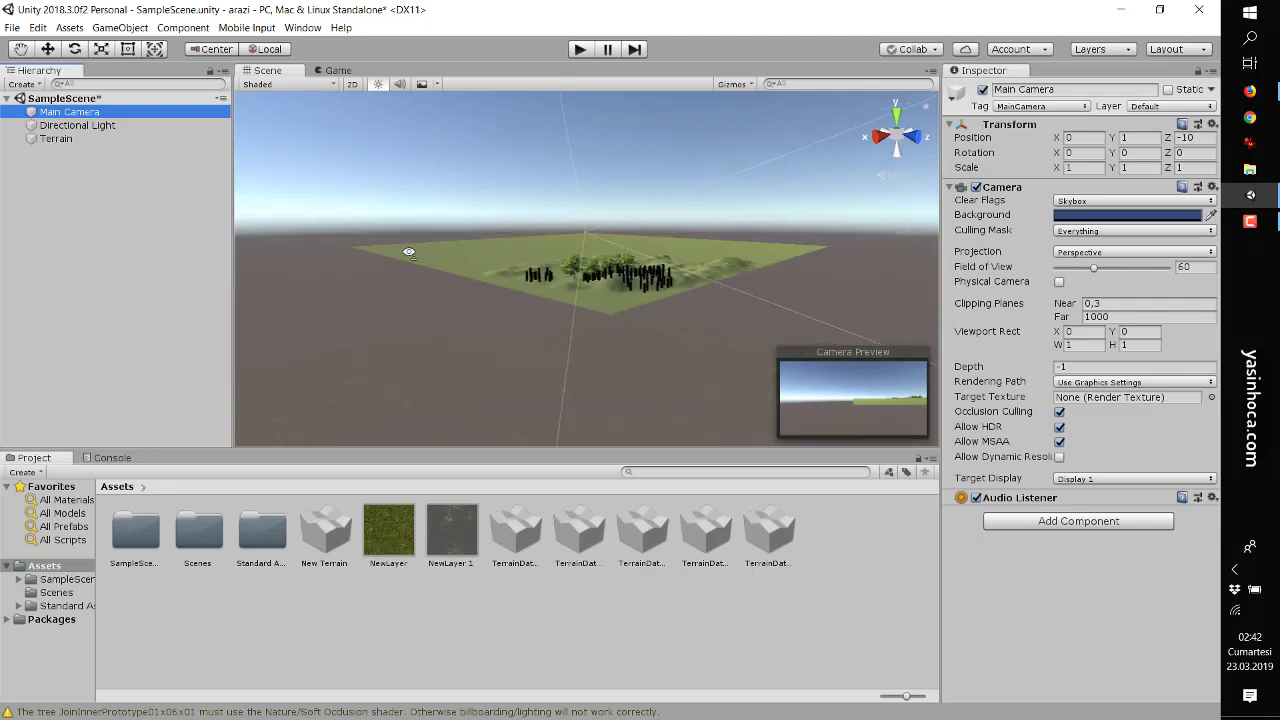
alt+drag(408, 252, 424, 296)
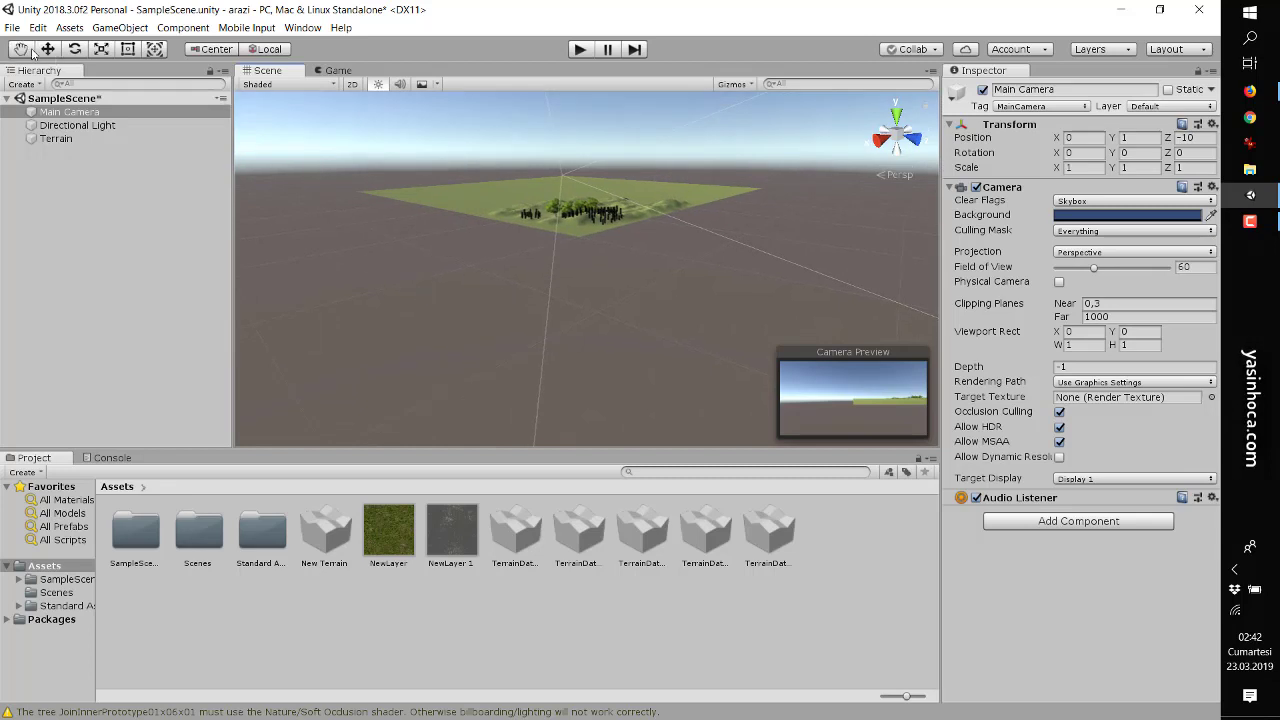
alt+drag(462, 203, 494, 258)
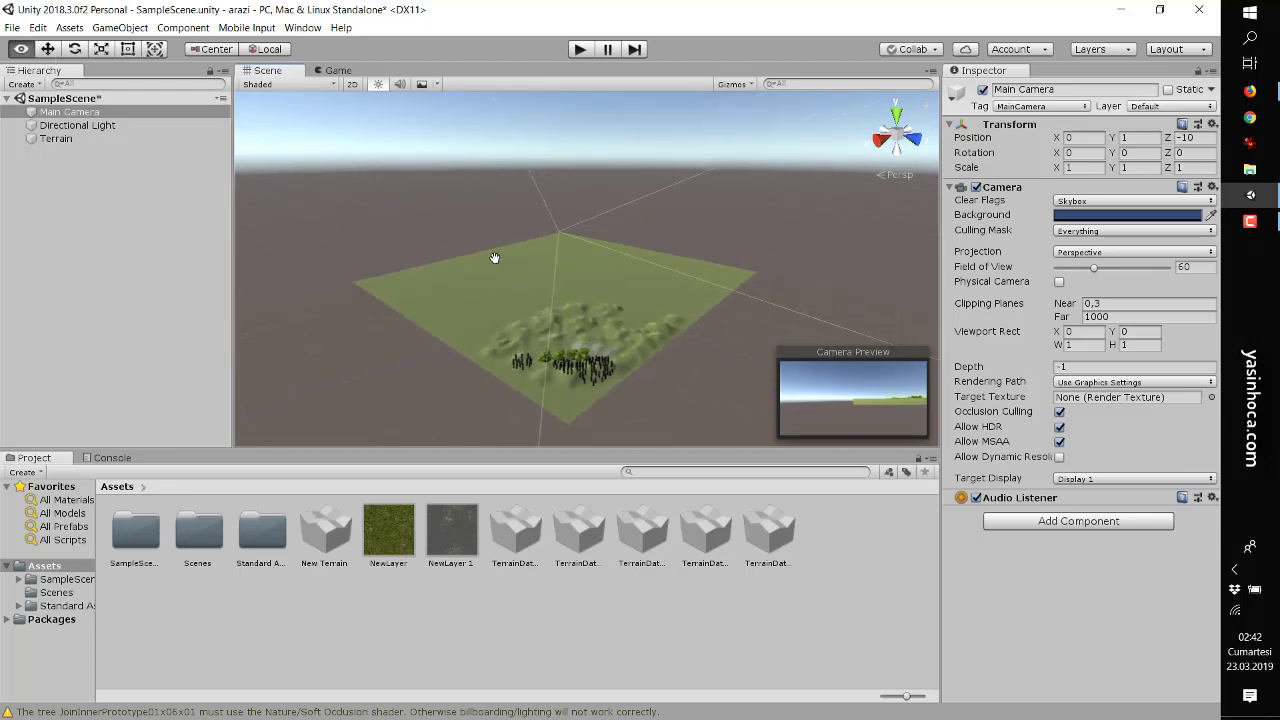
click(47, 49)
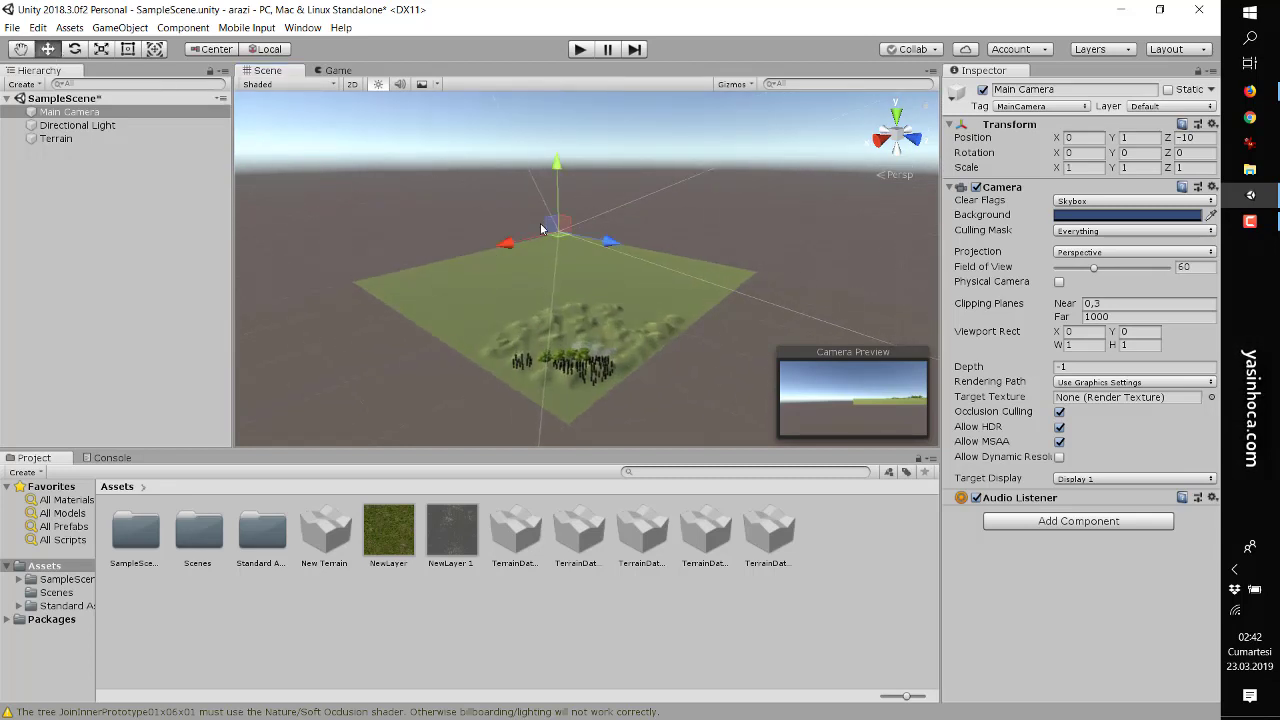
mouse_move(594, 236)
mouse_down()
mouse_move(744, 285)
mouse_move(652, 364)
mouse_move(667, 357)
mouse_up()
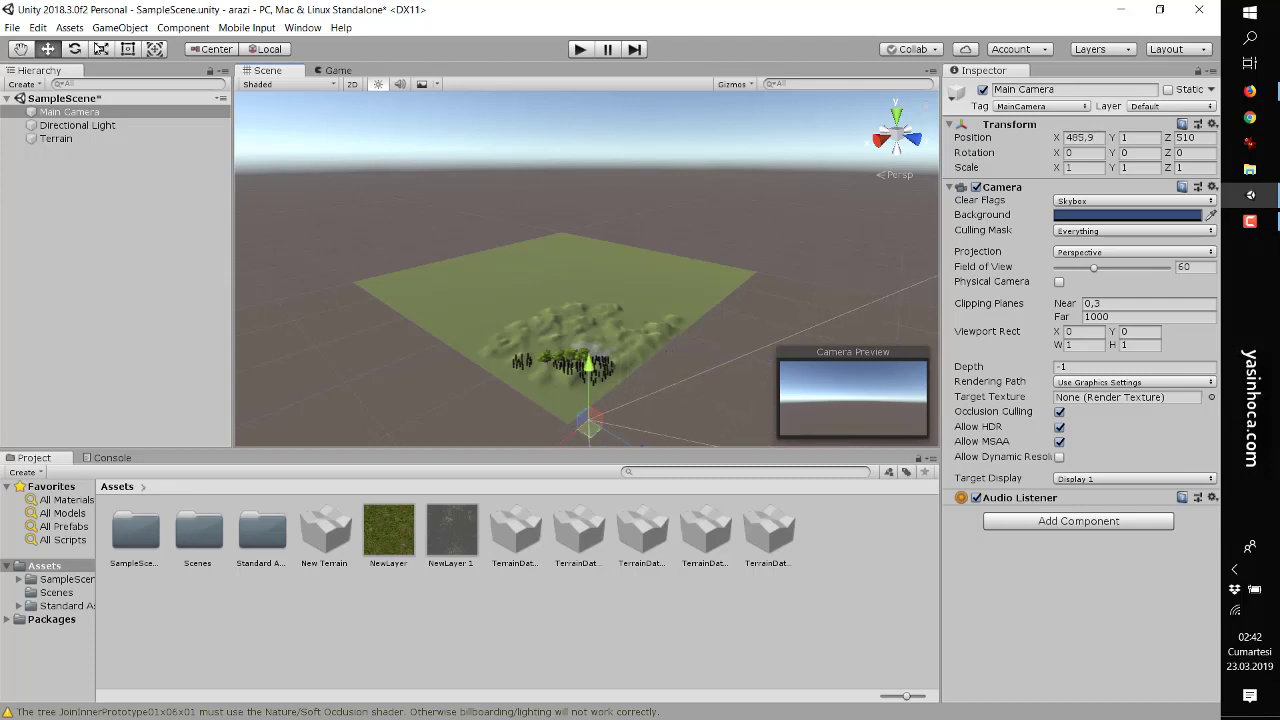
Rotate the camera to about 211 degrees on Y so it faces the trees
click(80, 48)
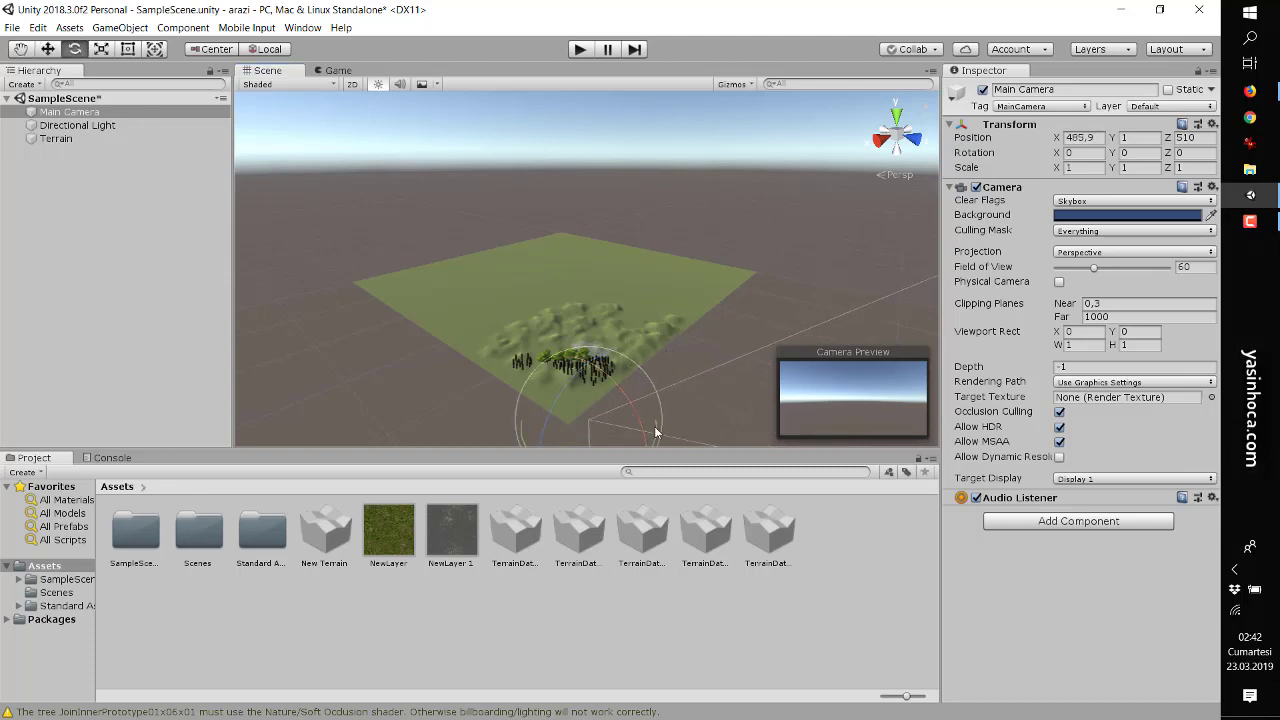
drag(655, 443, 605, 410)
scroll(605, 410, down, 1)
scroll(605, 404, down, 1)
drag(626, 380, 449, 327)
mouse_move(634, 381)
mouse_down()
mouse_move(353, 359)
mouse_move(280, 324)
mouse_up()
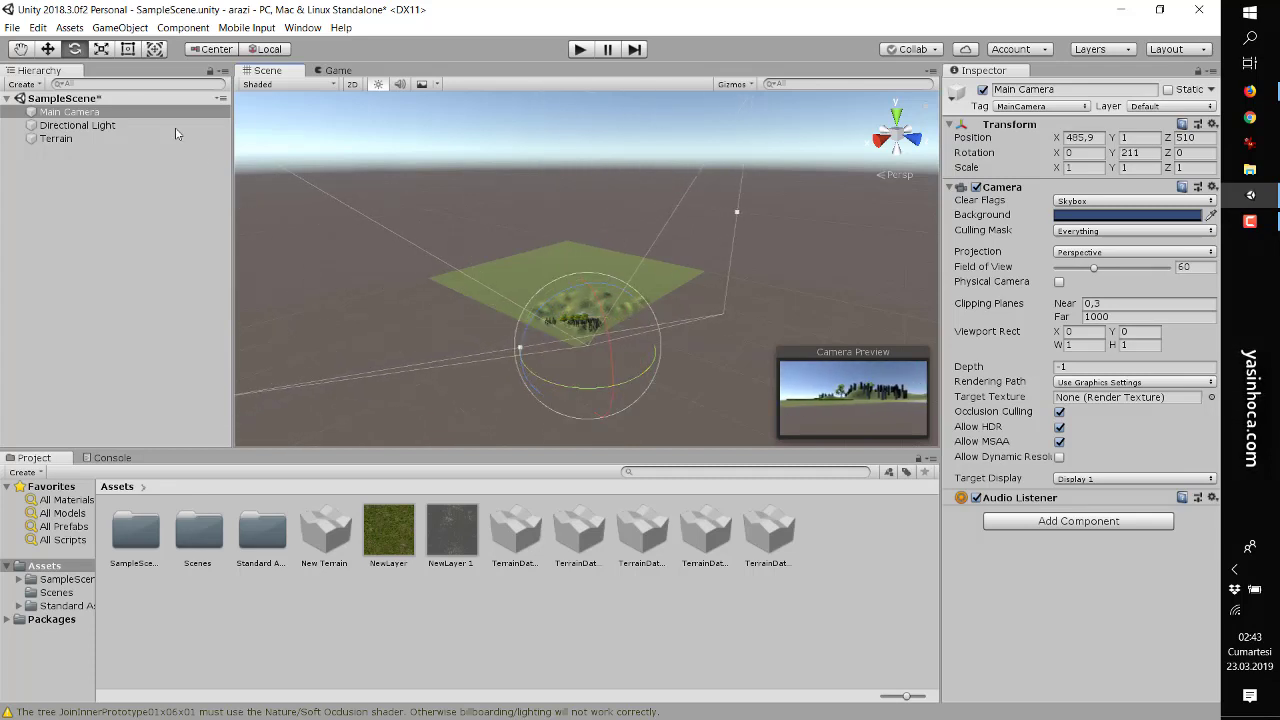
Raise the camera and shift it sideways to roughly X 493, Y 11, Z 486
click(47, 50)
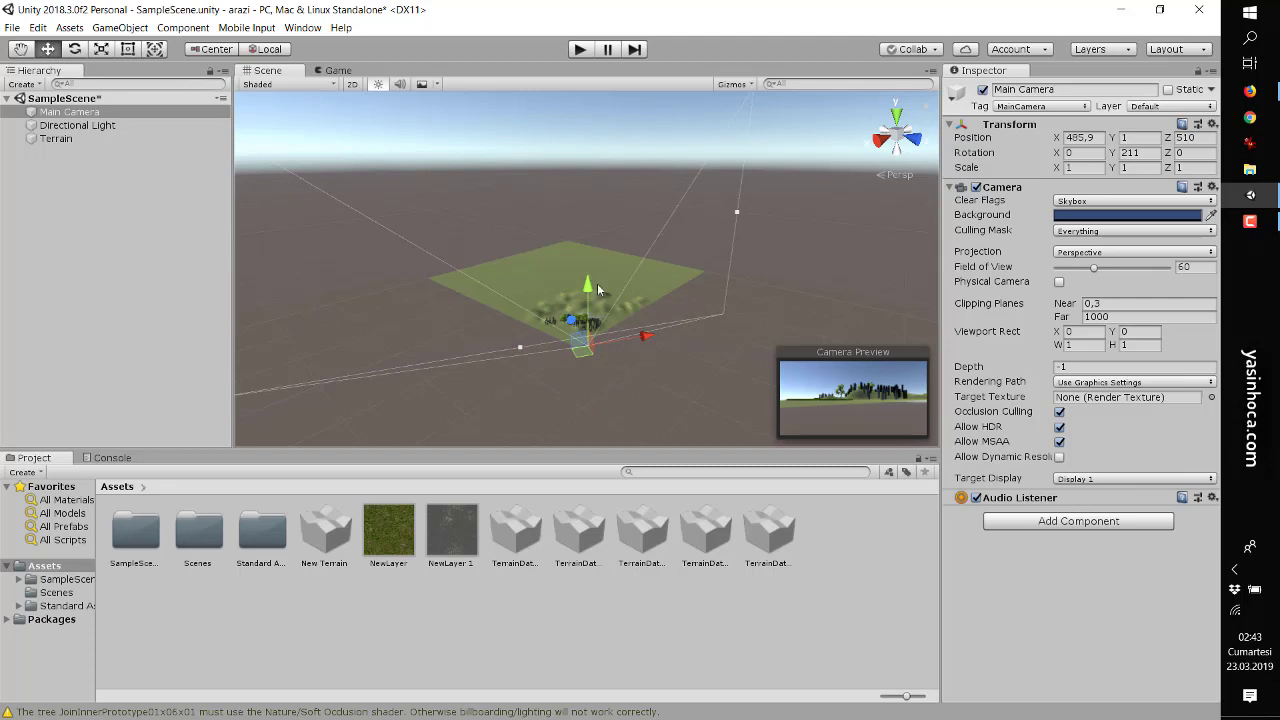
drag(588, 304, 566, 320)
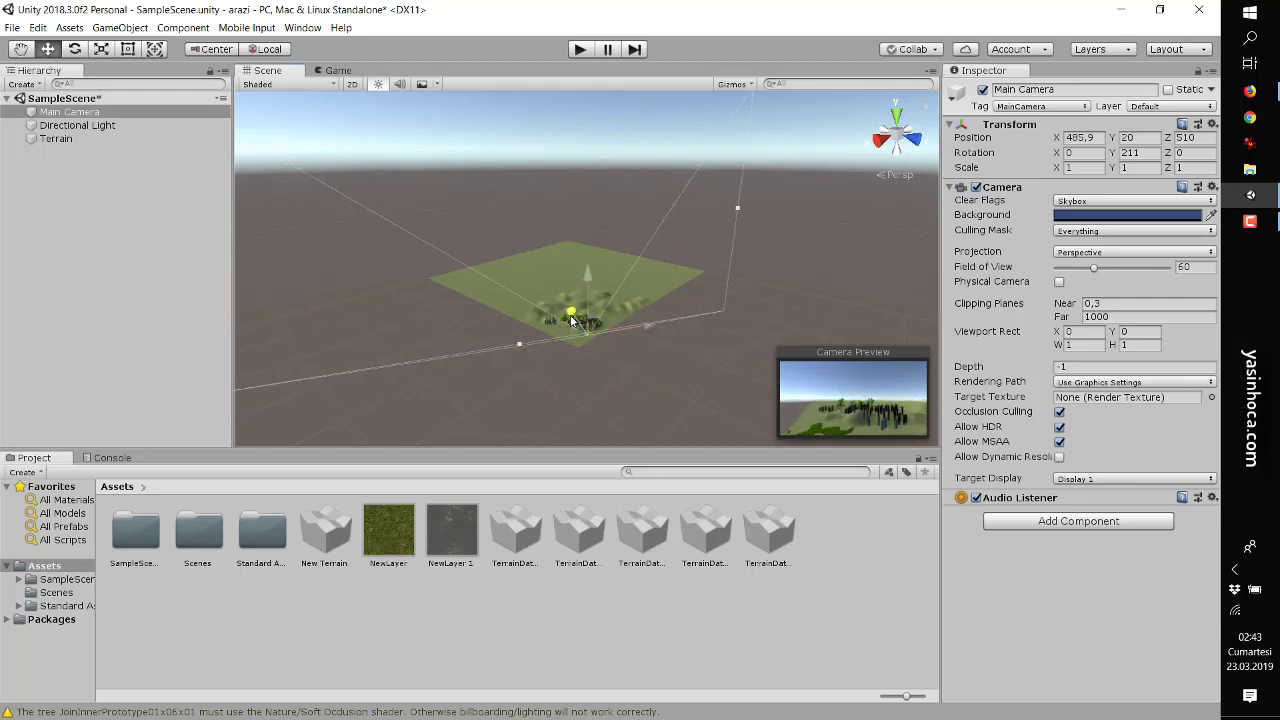
drag(630, 321, 575, 297)
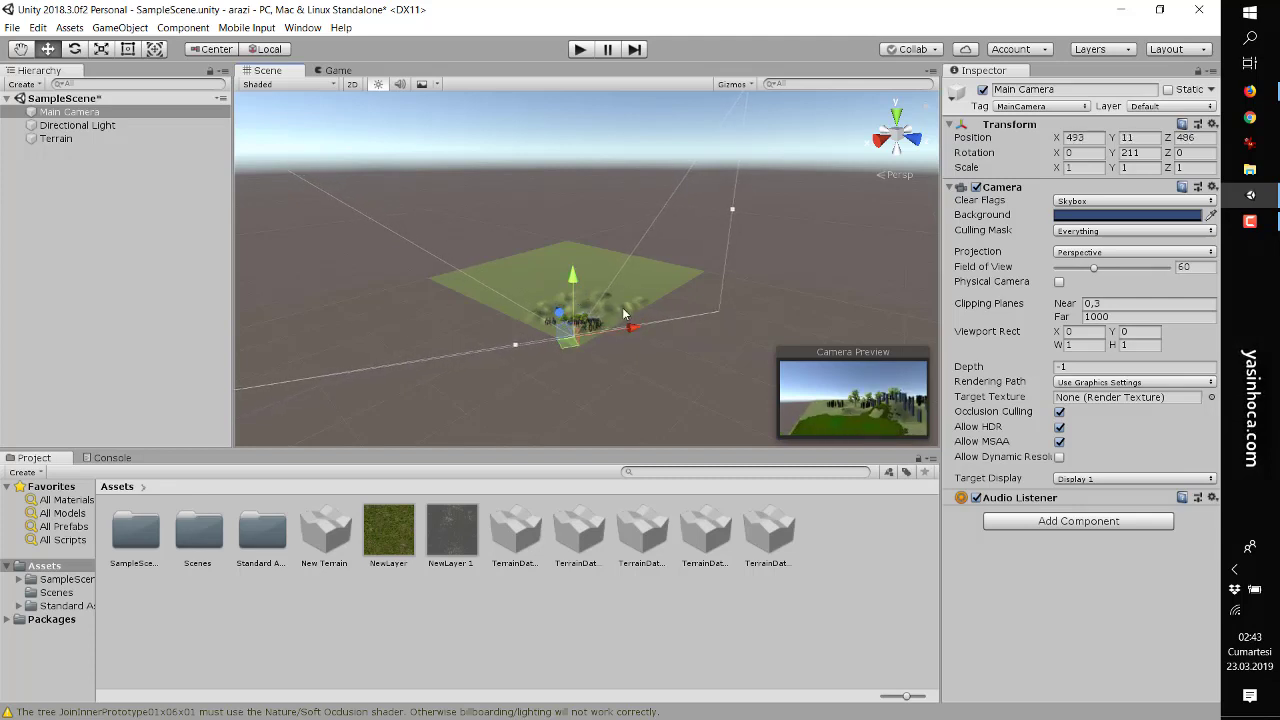
Tilt the camera slightly toward the trees and enter Play mode to check the view
key(e)
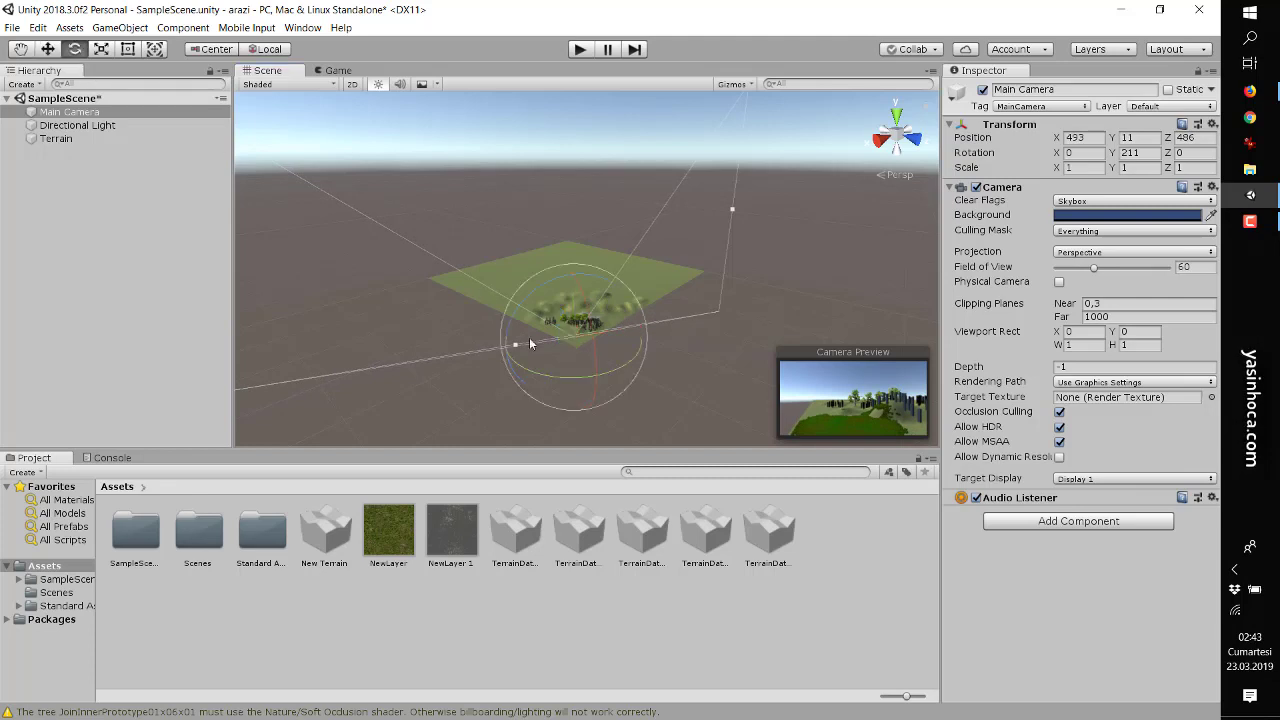
drag(569, 376, 583, 332)
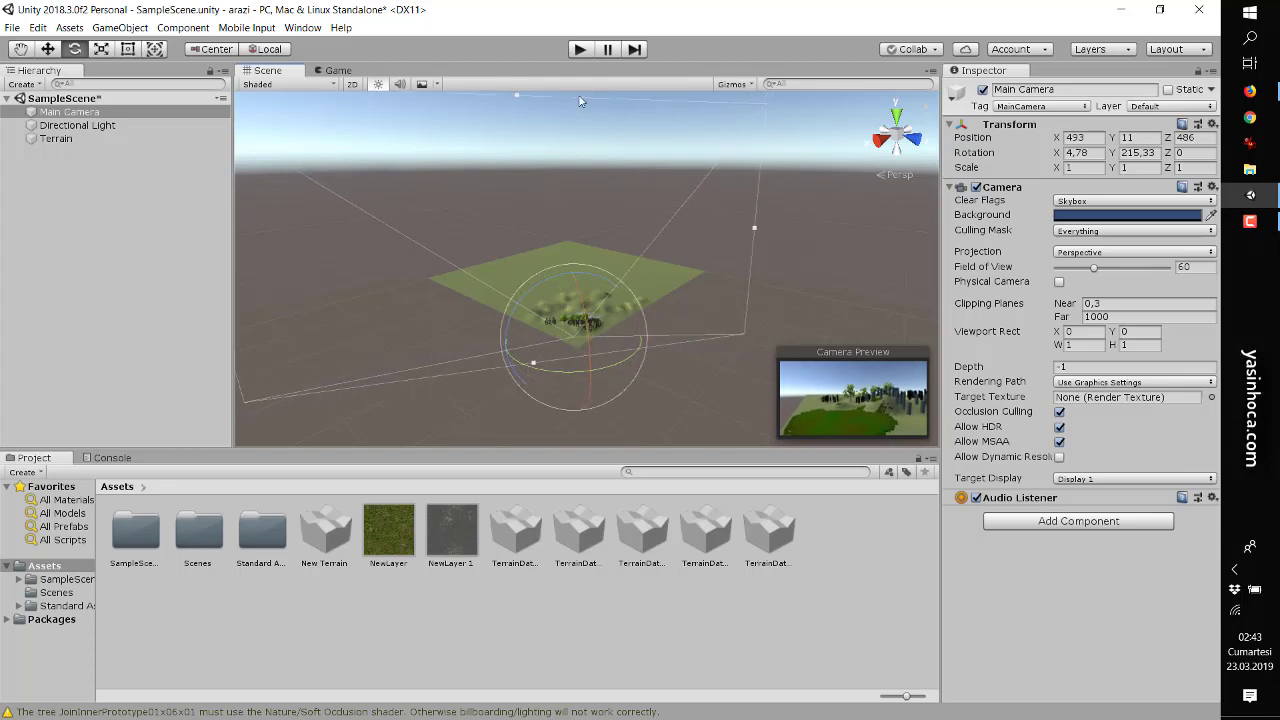
click(578, 50)
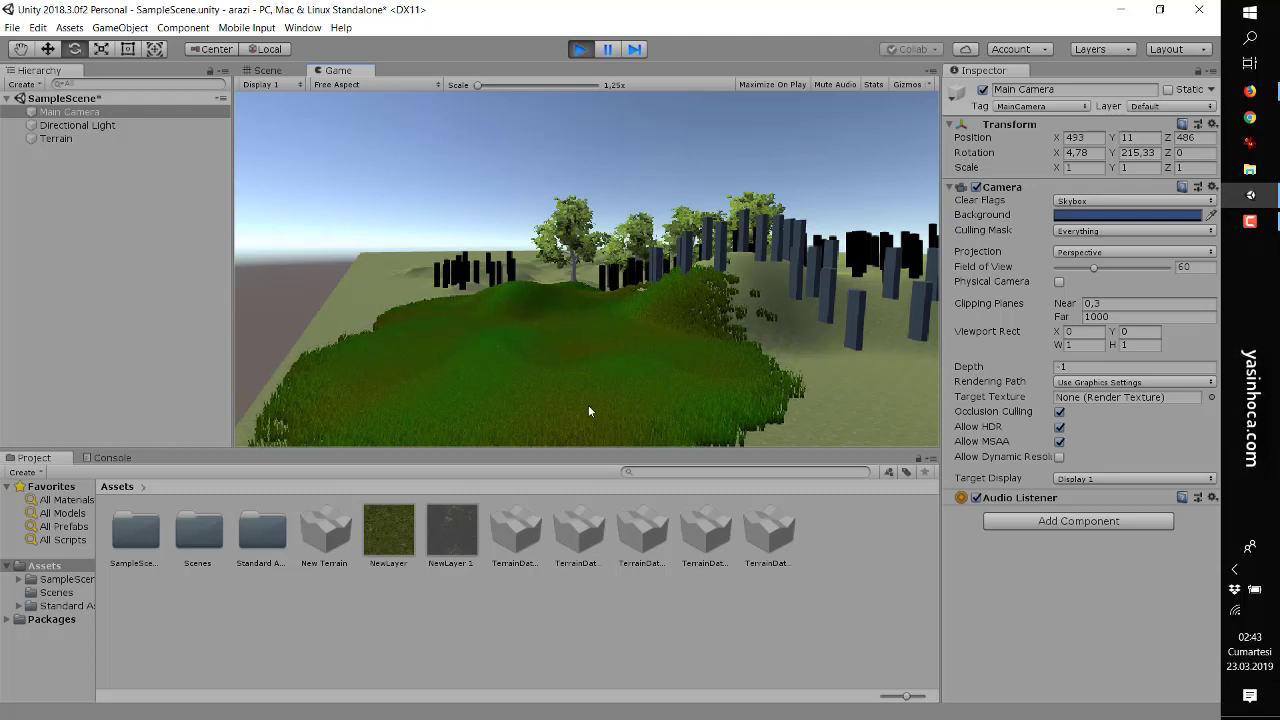
Exit Play mode and zoom around the Scene view to inspect the terrain
click(577, 50)
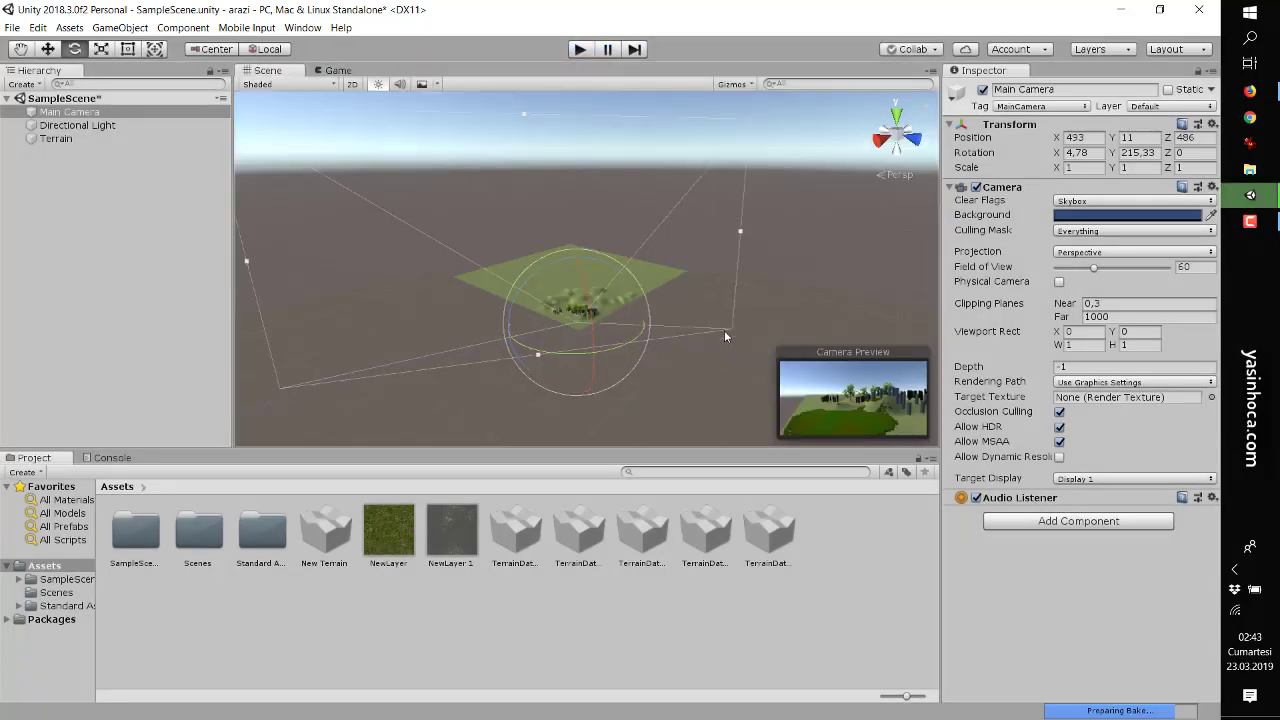
scroll(596, 346, up, 3)
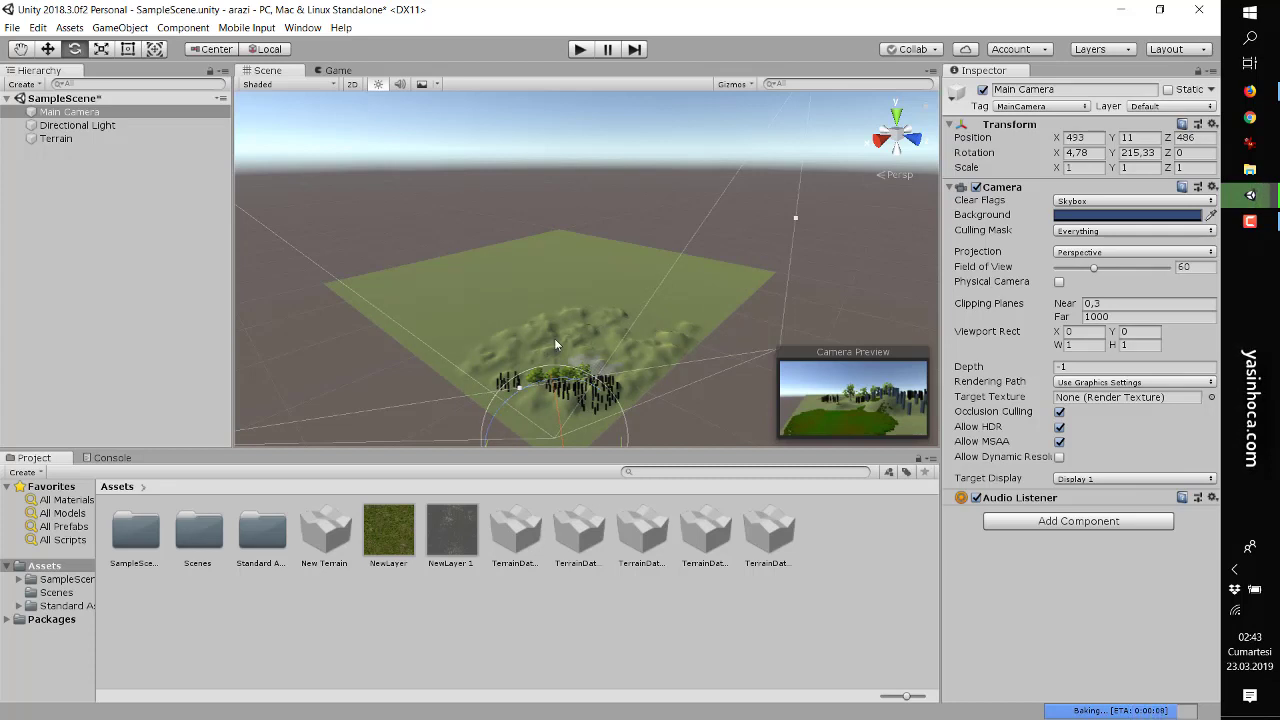
scroll(553, 397, up, 1)
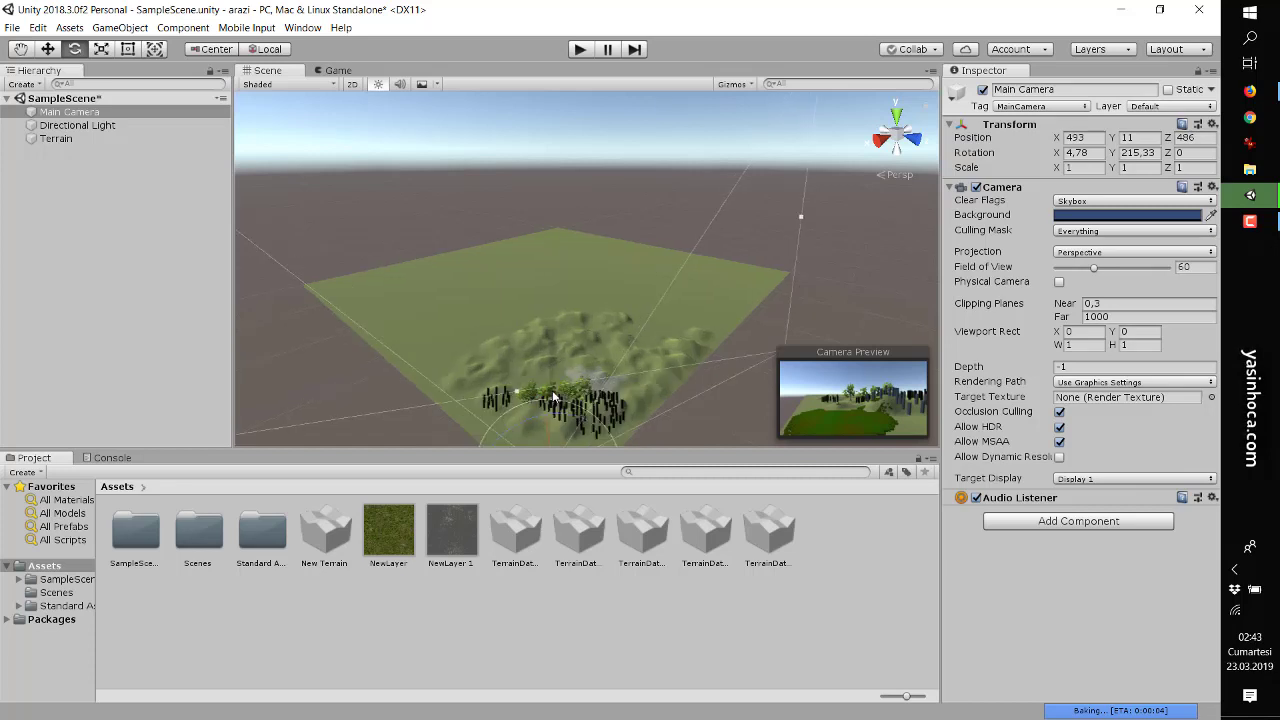
scroll(576, 370, down, 1)
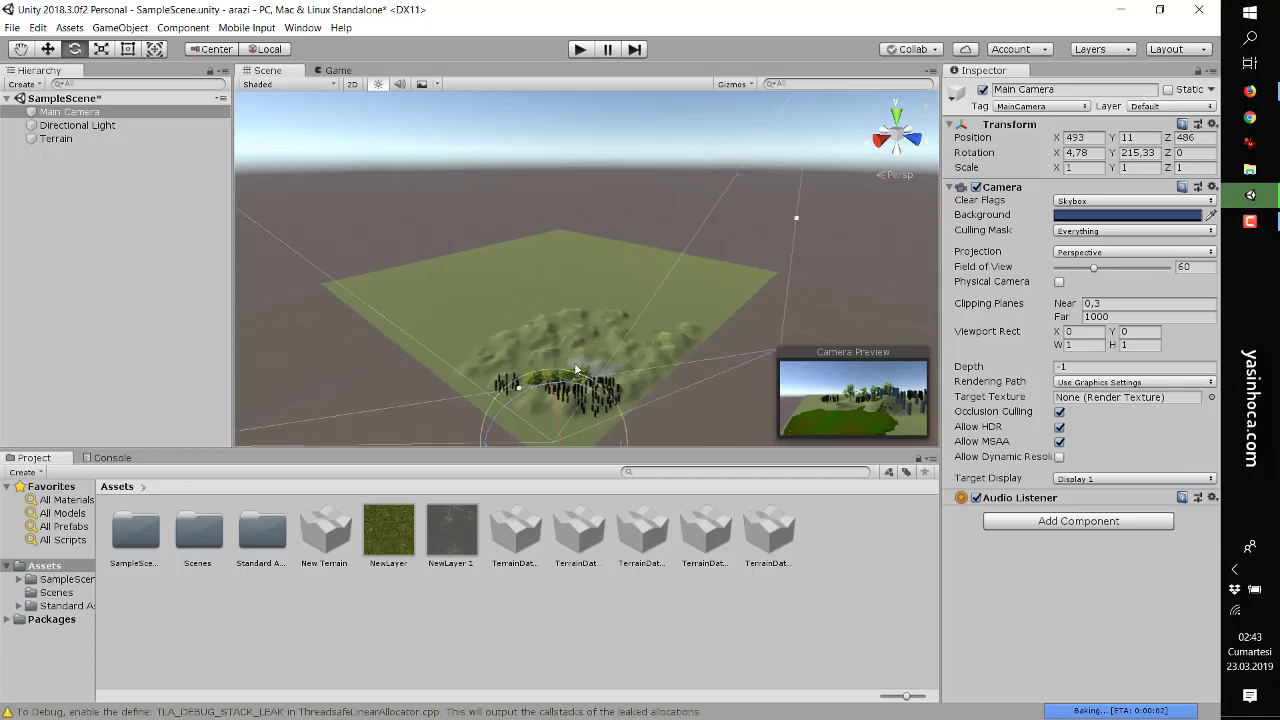
scroll(572, 390, up, 1)
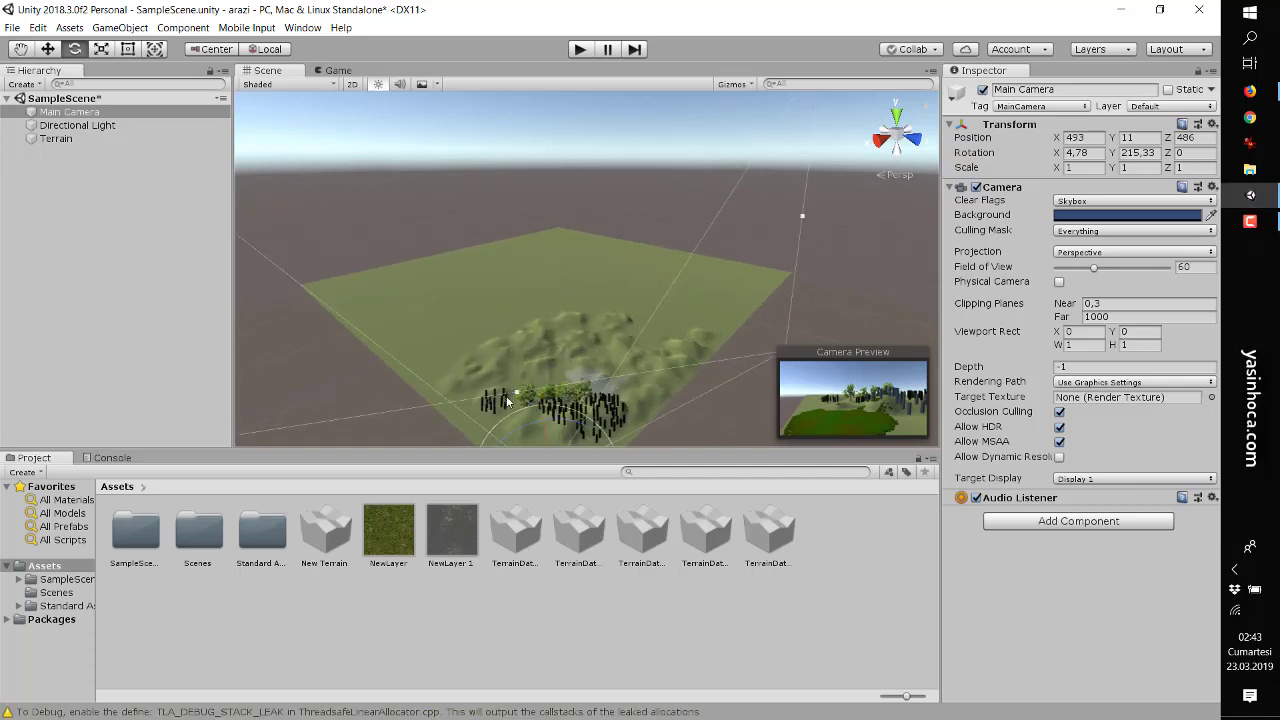